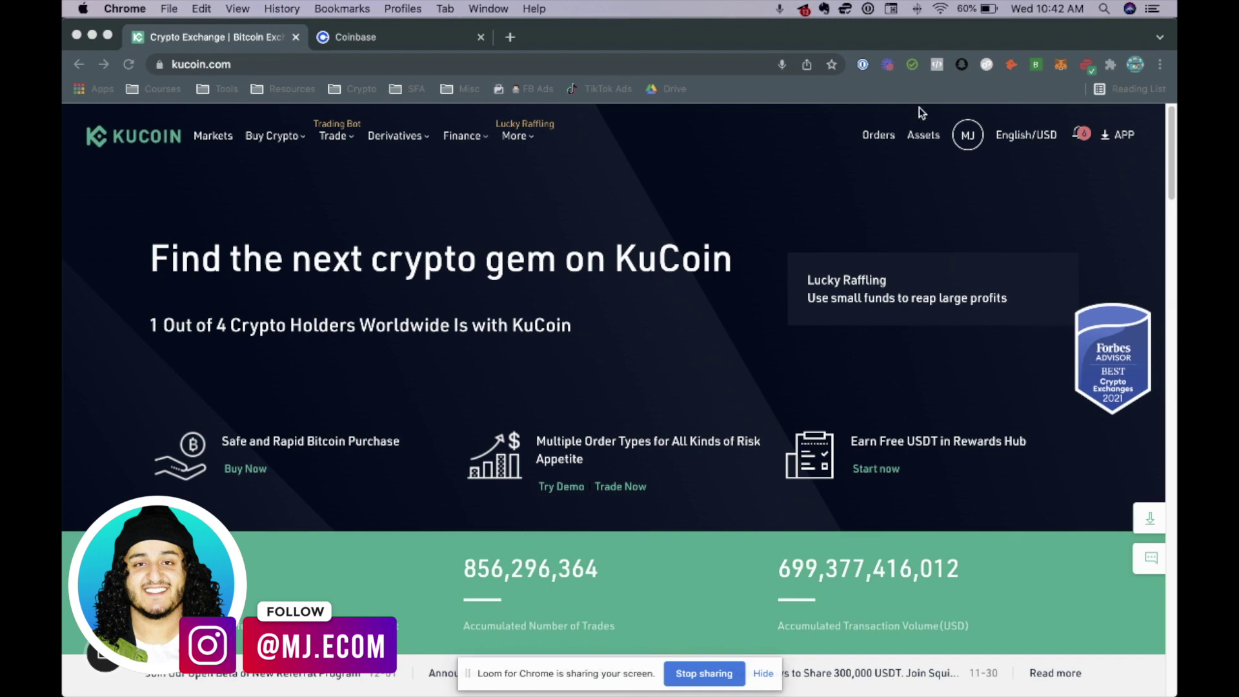
# Compare KuCoin's assets overview with the $0.00 Coinbase dashboard and show KuCoin's Main Account balances
pyautogui.click(923, 140)
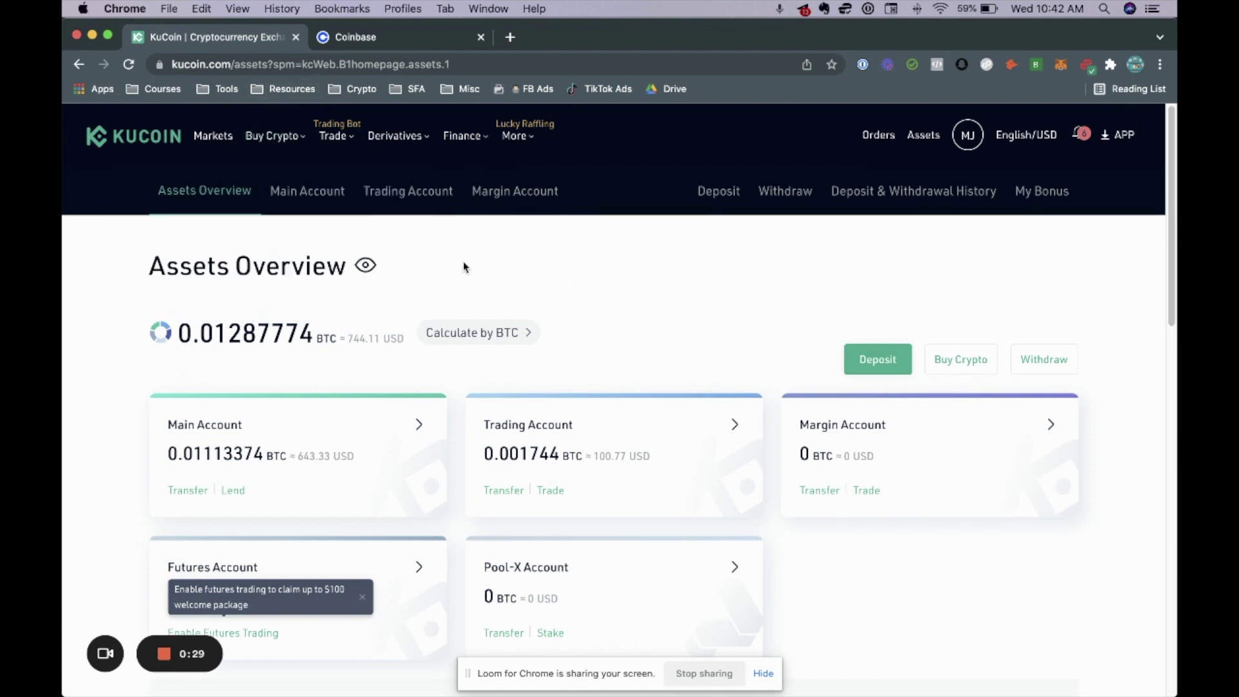
pyautogui.click(408, 39)
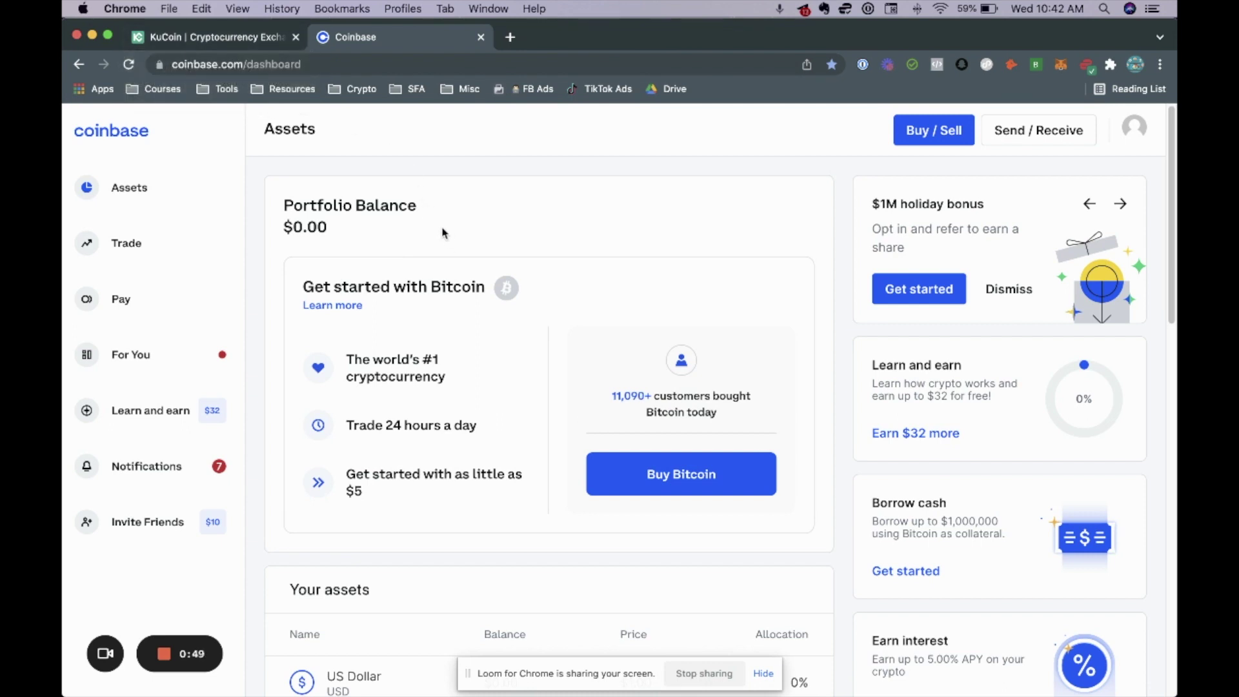
pyautogui.click(203, 36)
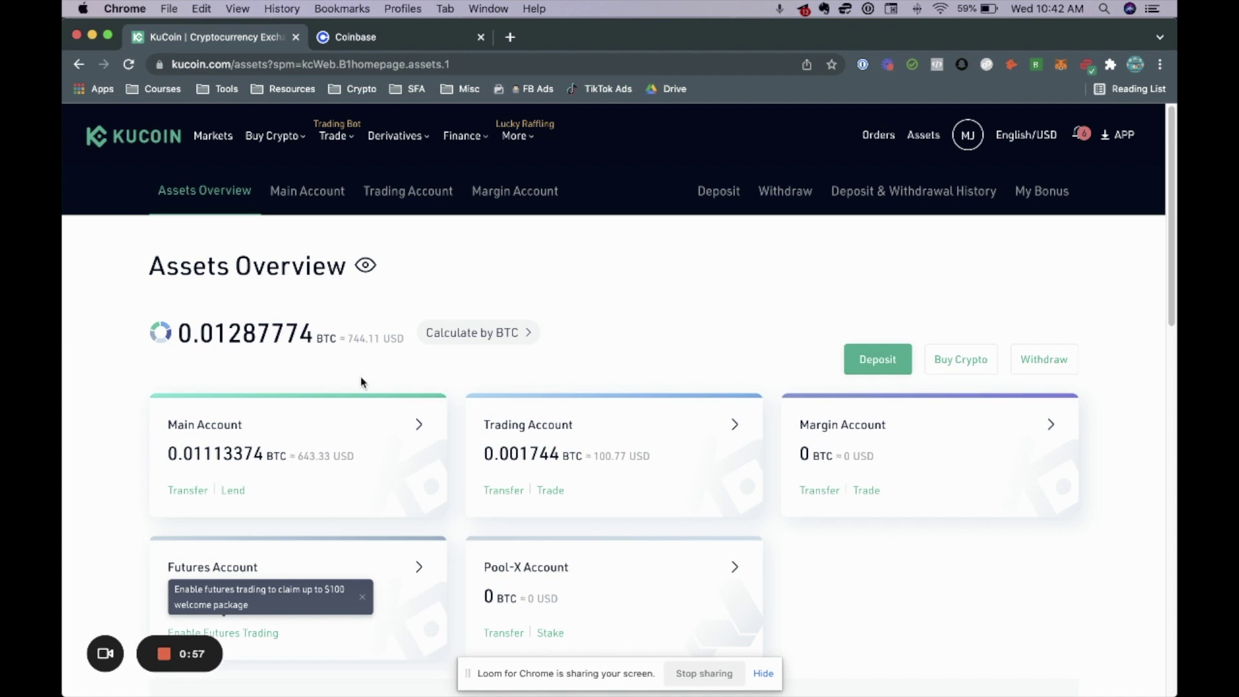
pyautogui.click(416, 46)
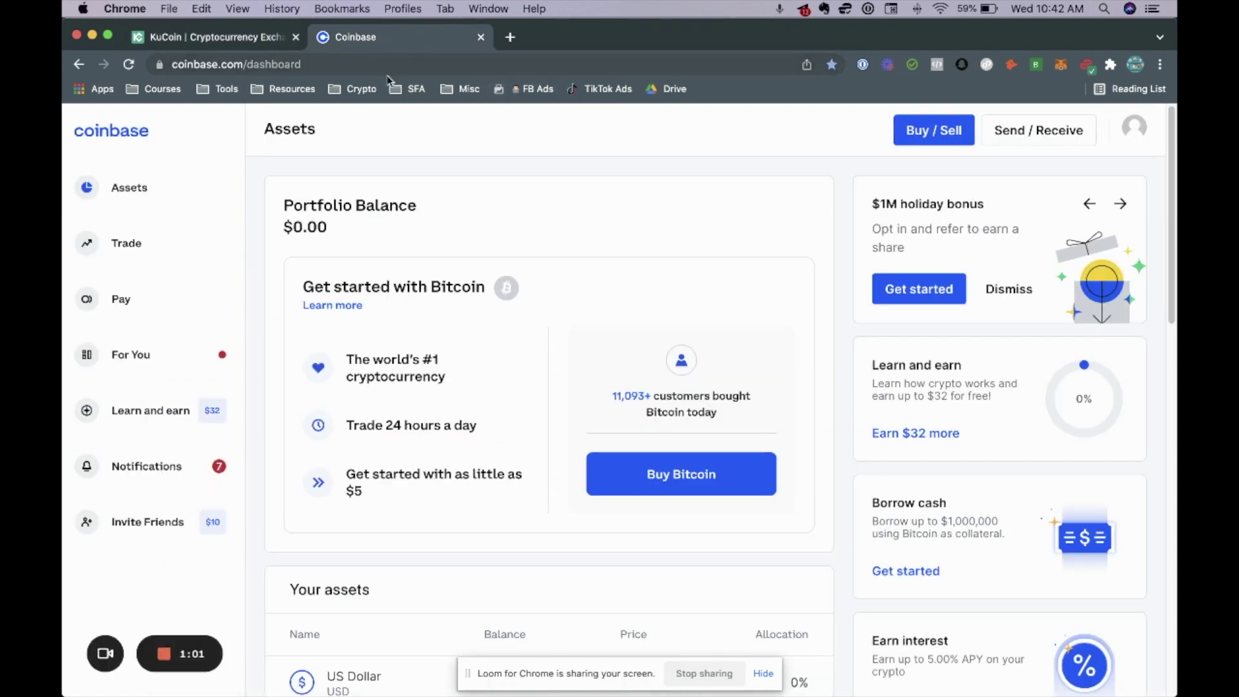
pyautogui.click(254, 39)
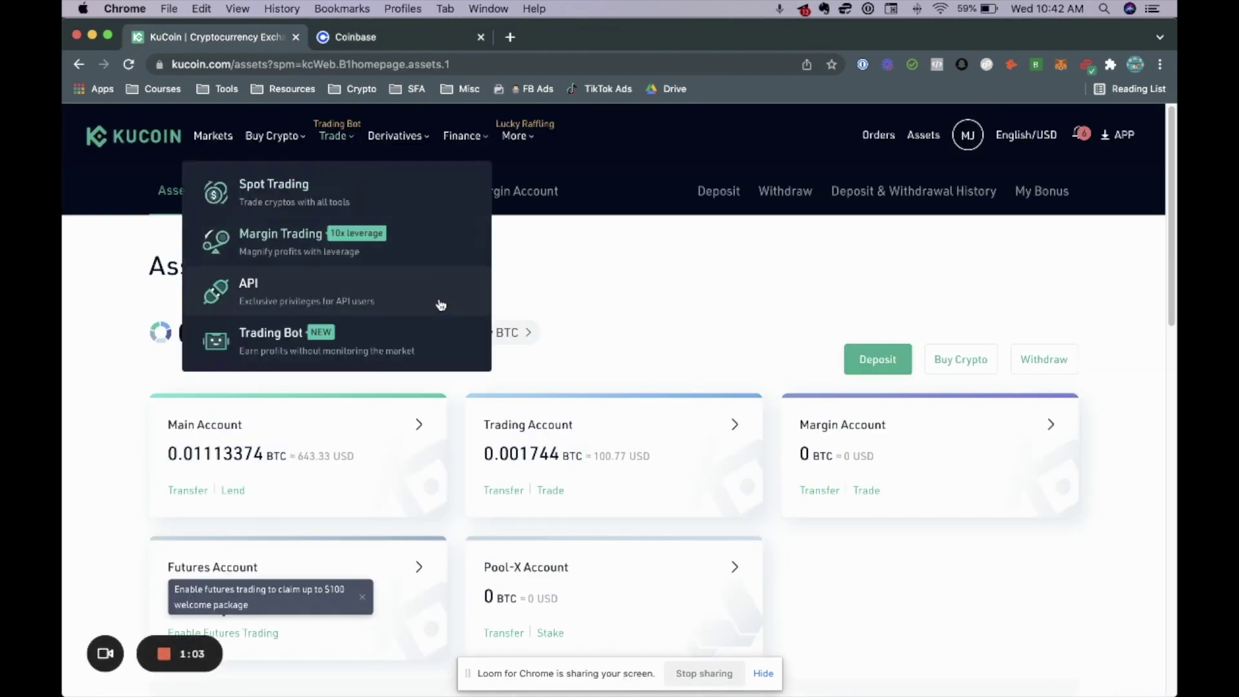
pyautogui.click(393, 41)
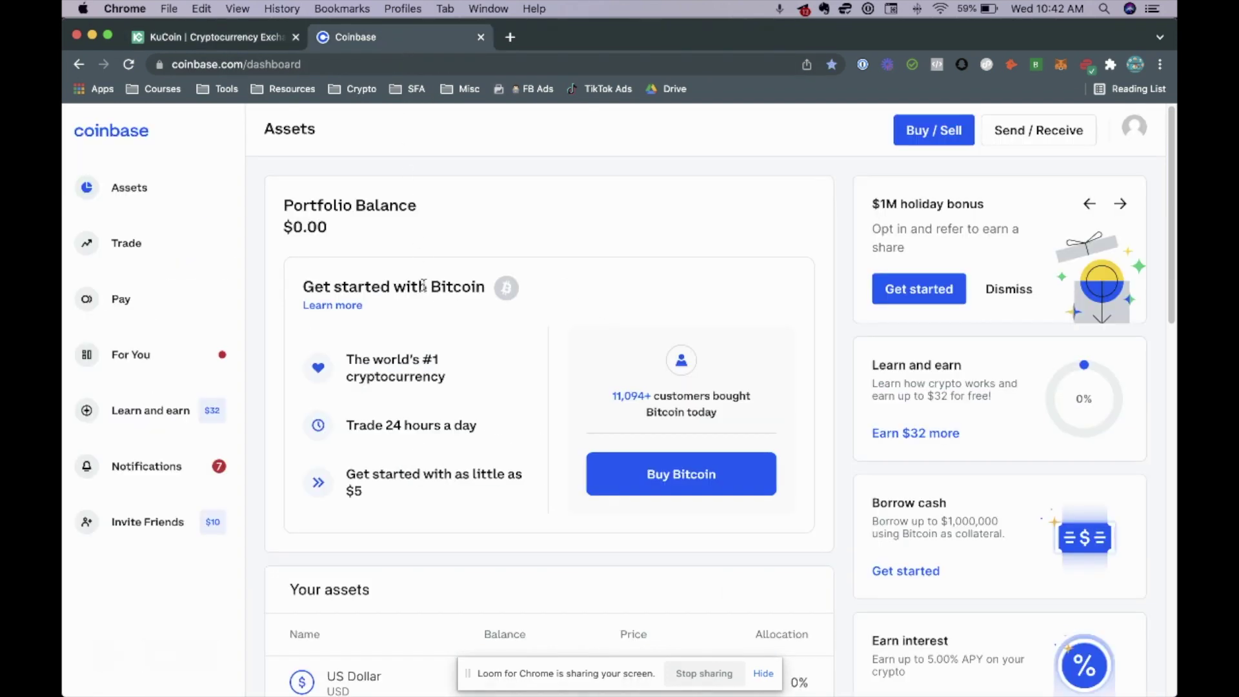
pyautogui.click(250, 40)
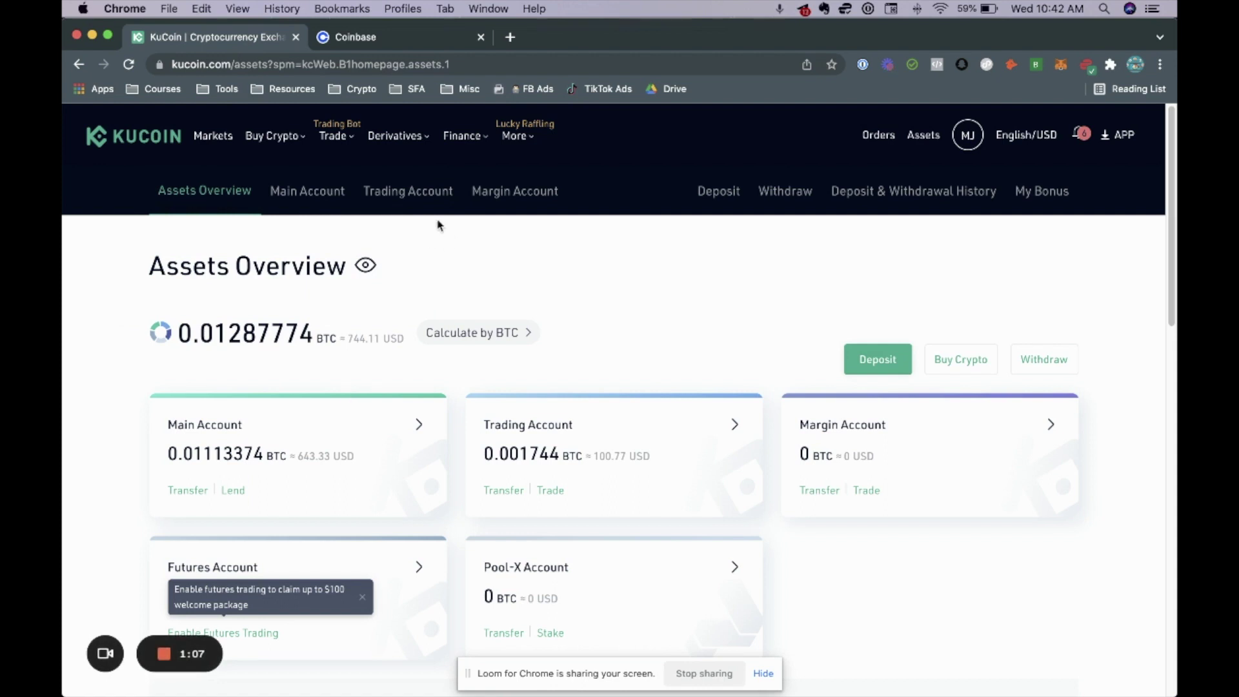
pyautogui.click(307, 192)
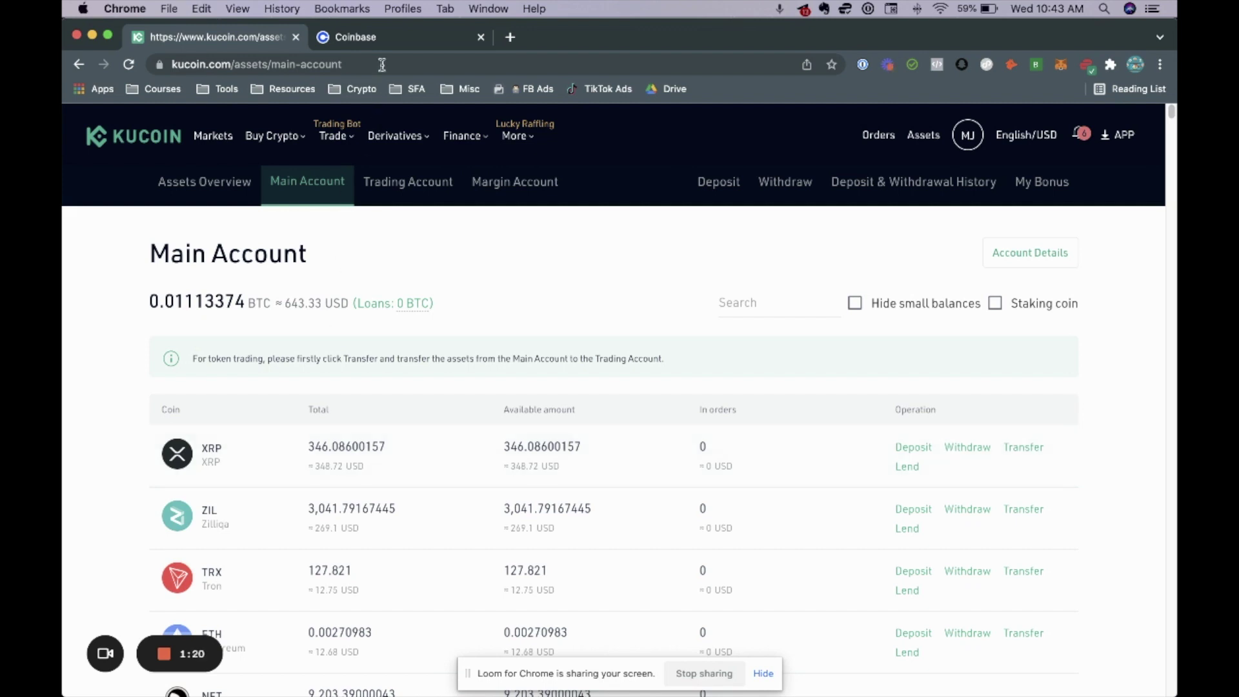
pyautogui.click(384, 43)
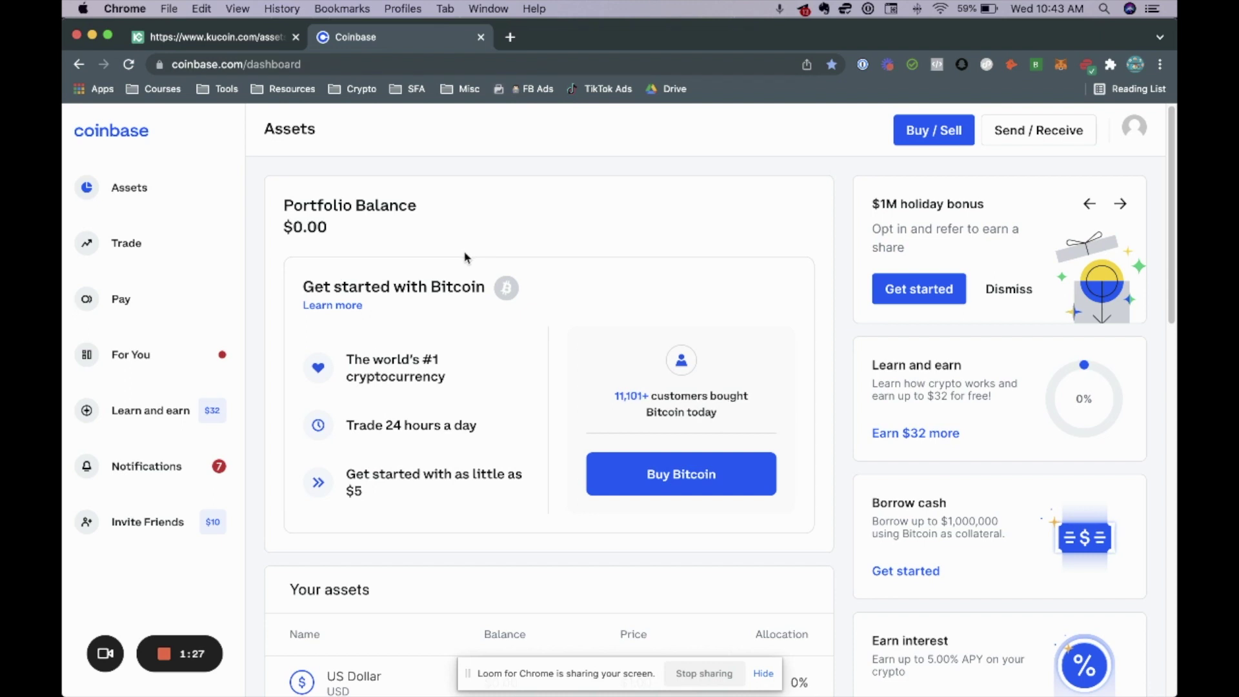
pyautogui.click(245, 41)
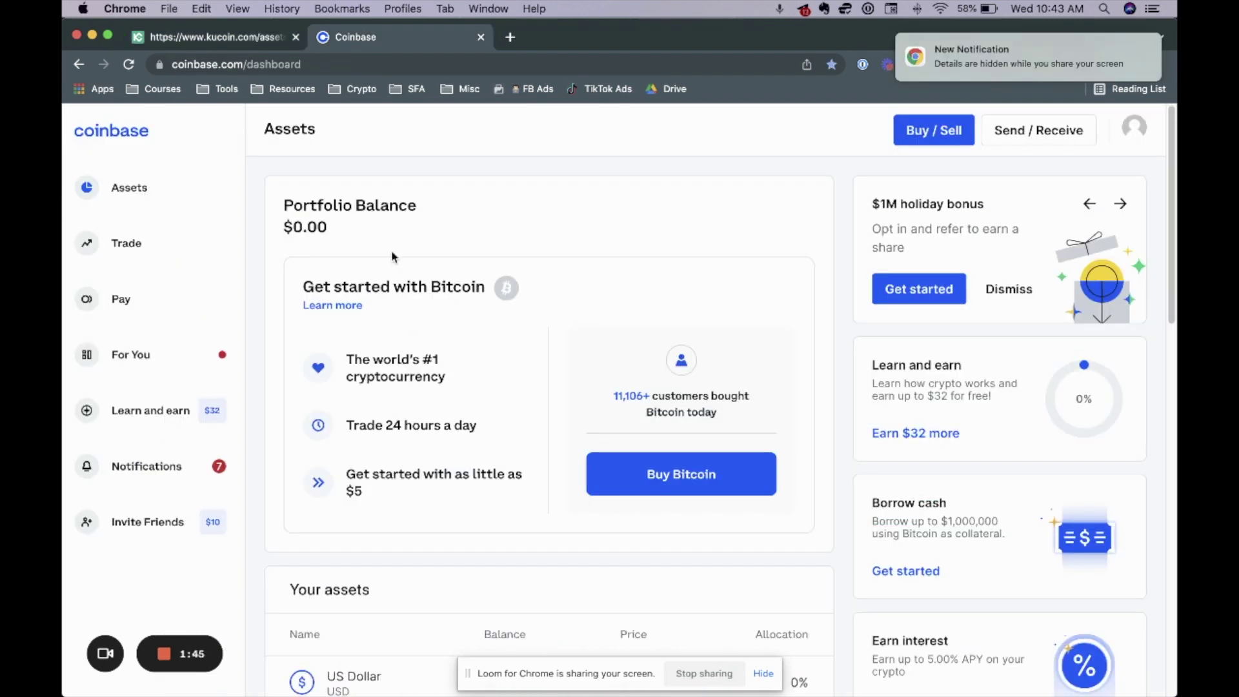
pyautogui.click(237, 40)
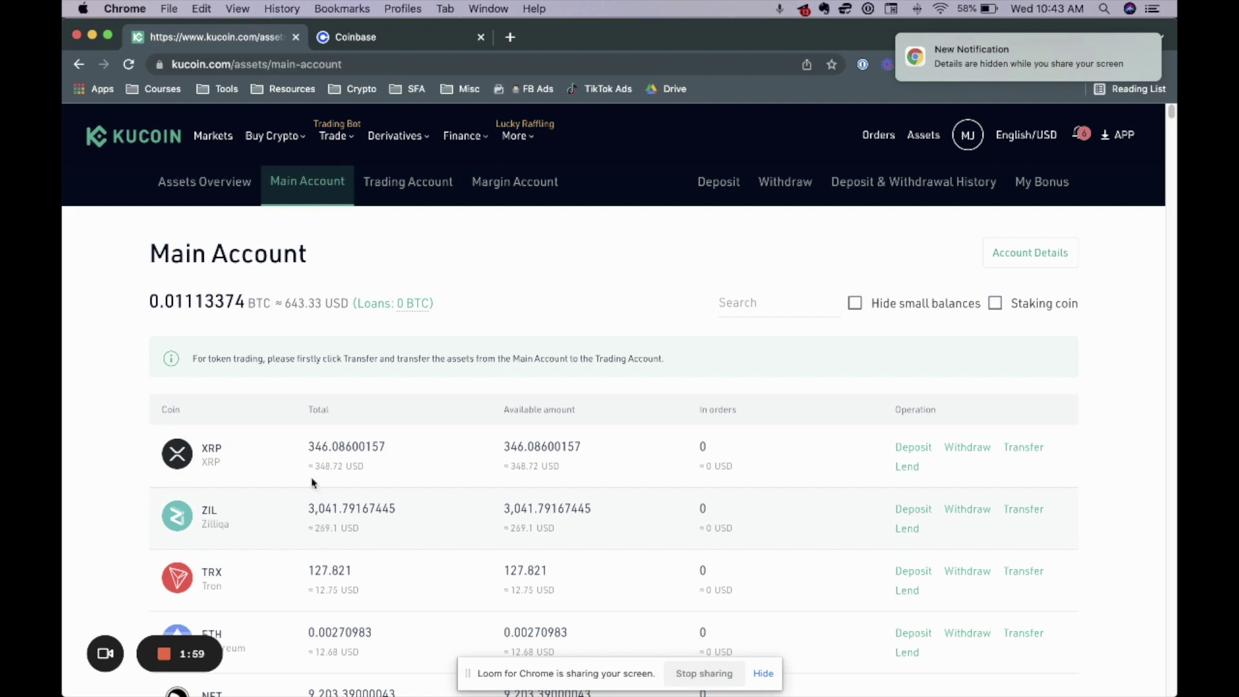
pyautogui.click(379, 38)
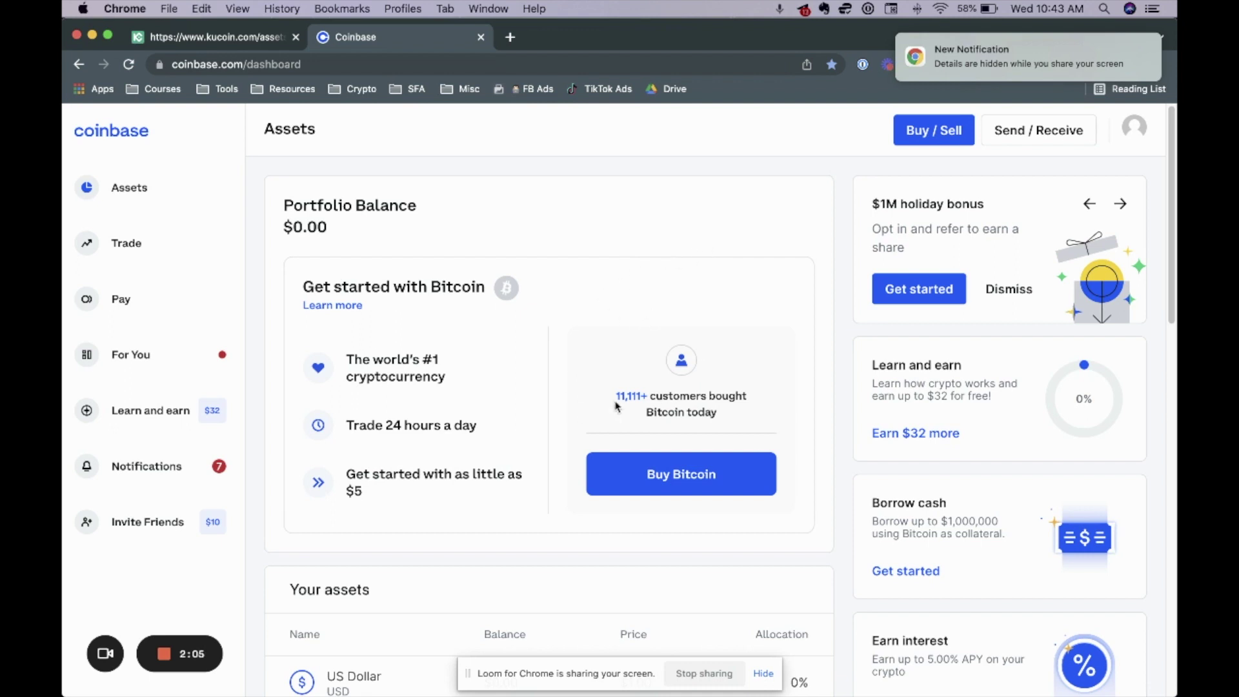
pyautogui.click(198, 40)
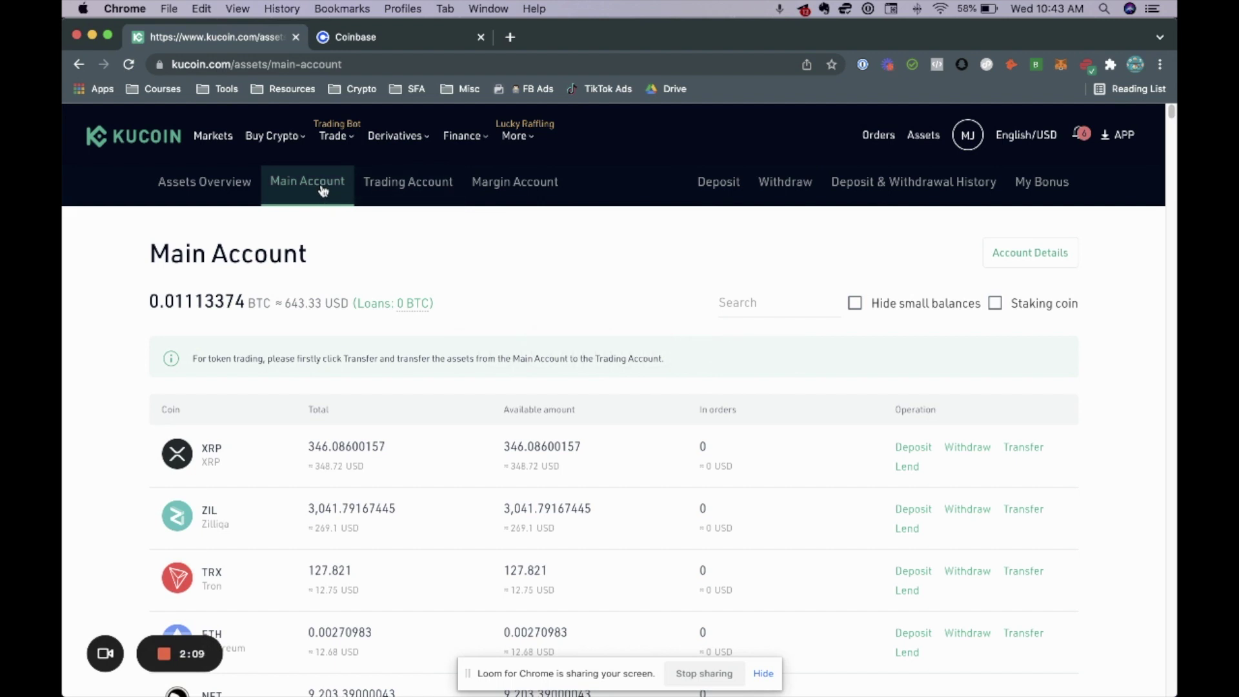
pyautogui.click(397, 187)
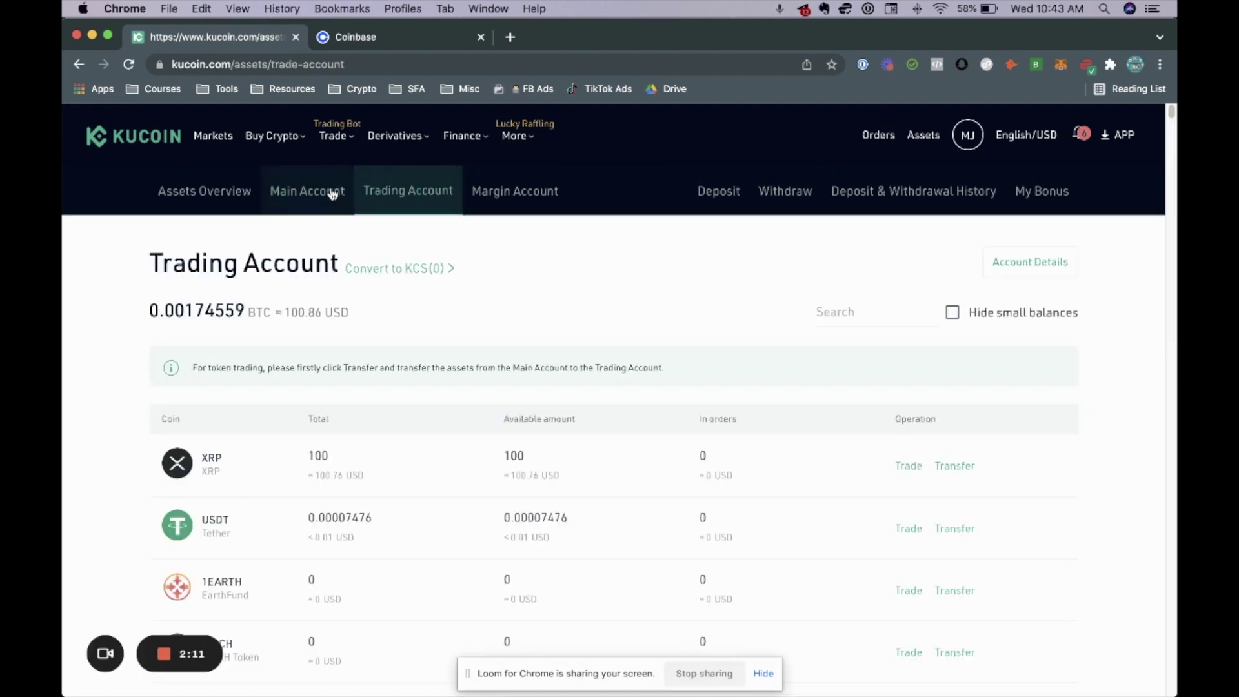
pyautogui.click(333, 194)
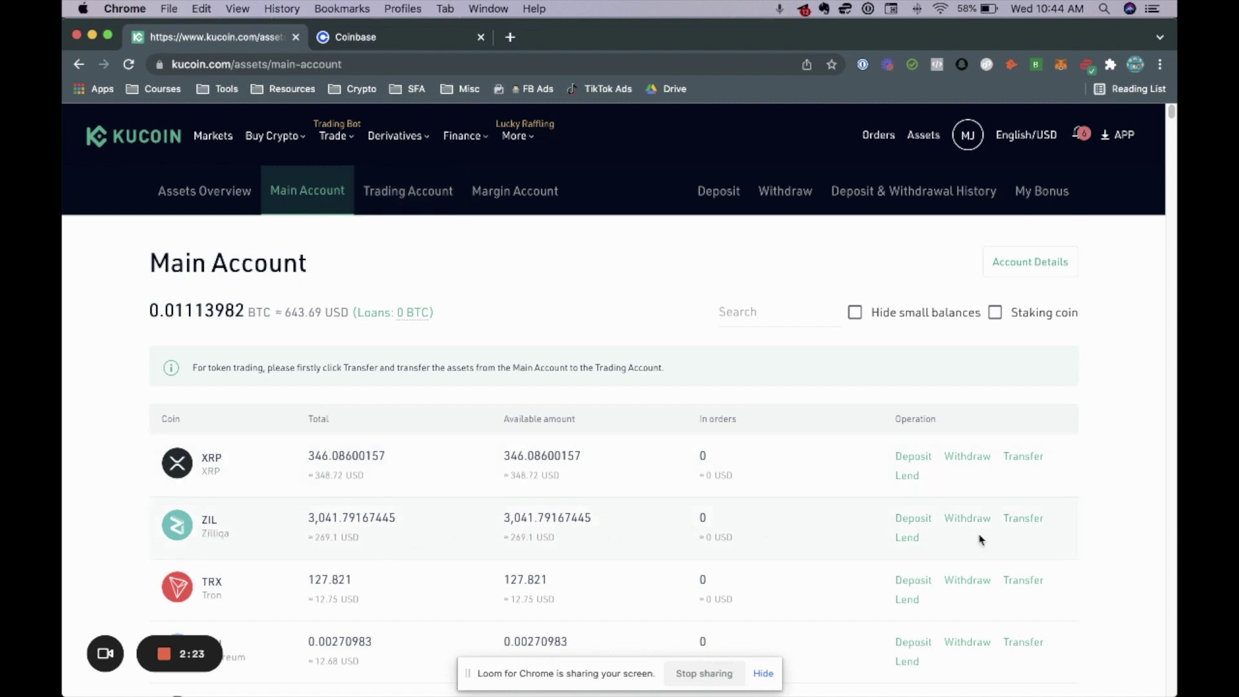
pyautogui.click(1023, 520)
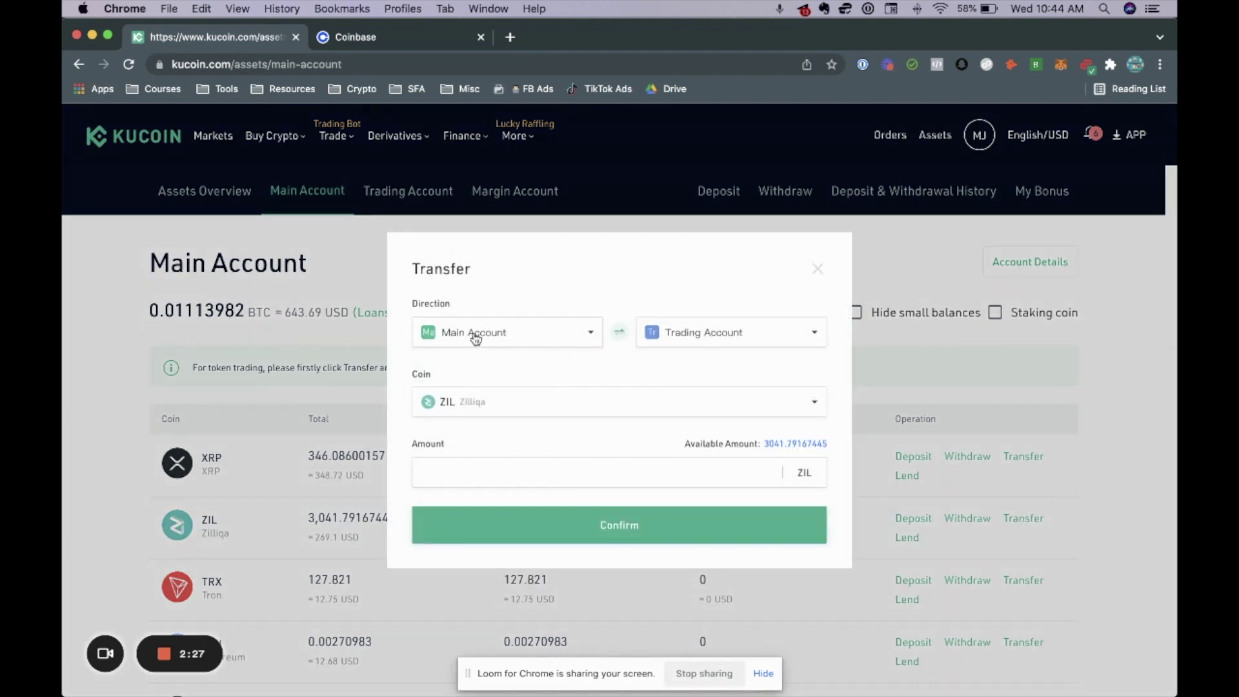
# Transfer all 3041.79167445 ZIL from the Main Account to the Trading Account and check it arrived
pyautogui.click(465, 468)
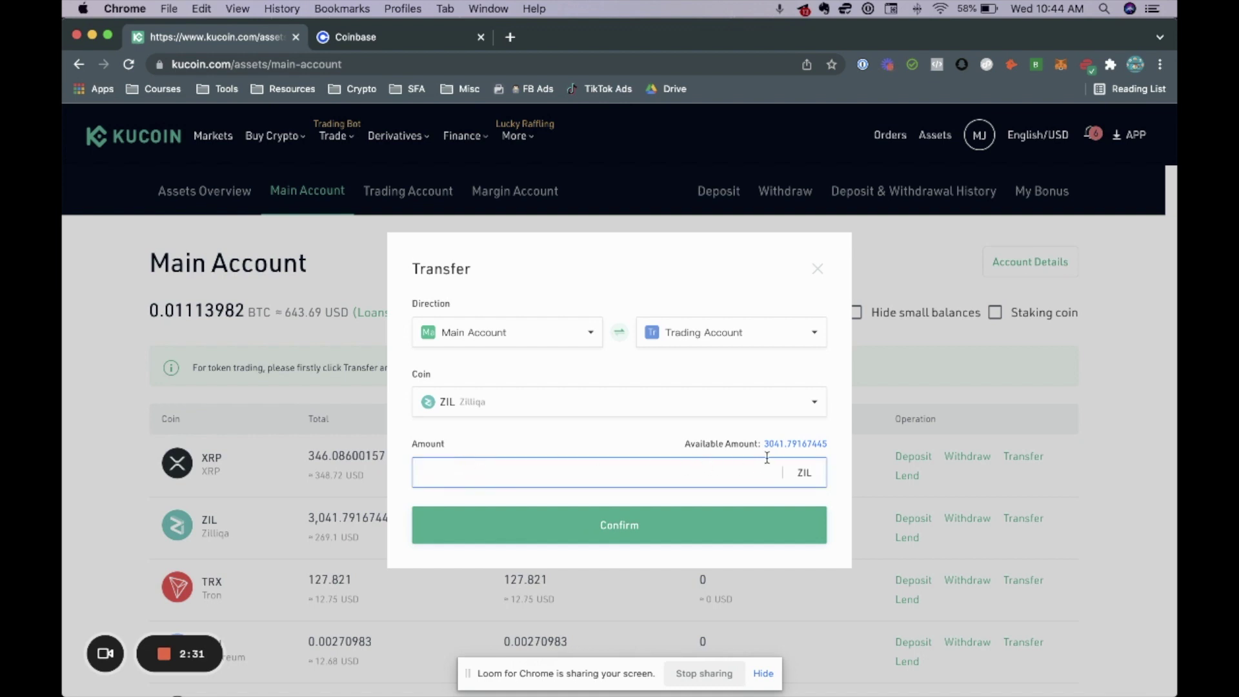
pyautogui.click(788, 445)
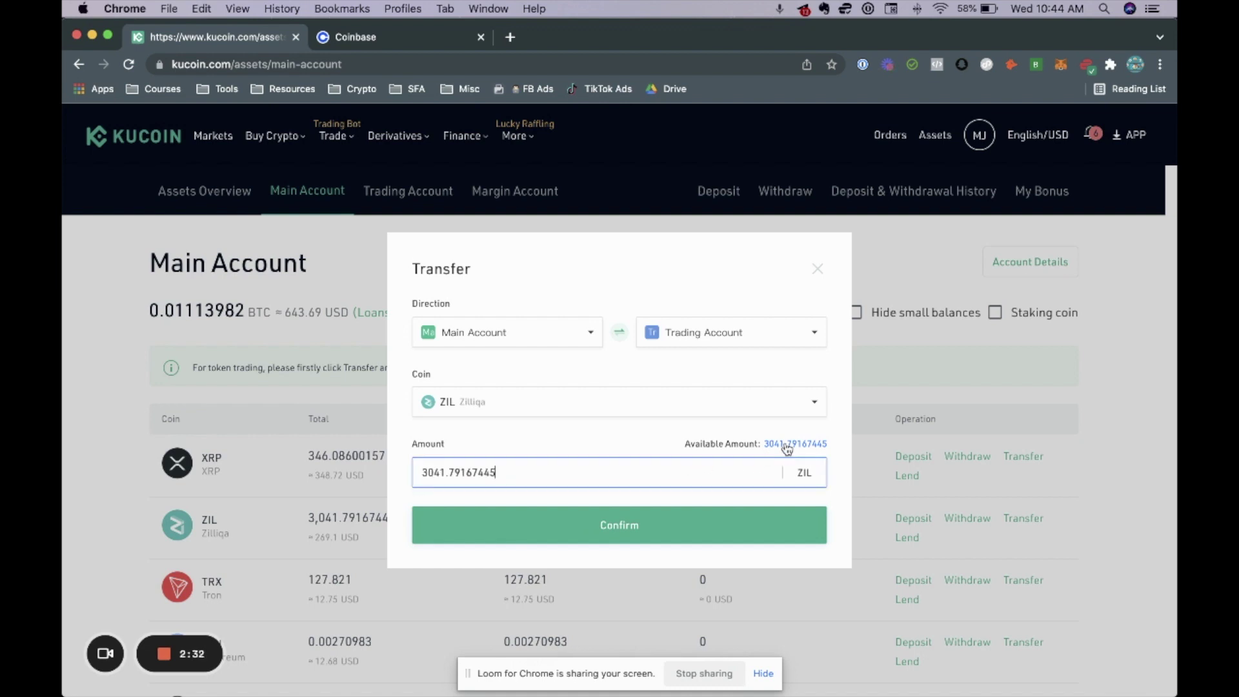
pyautogui.click(618, 526)
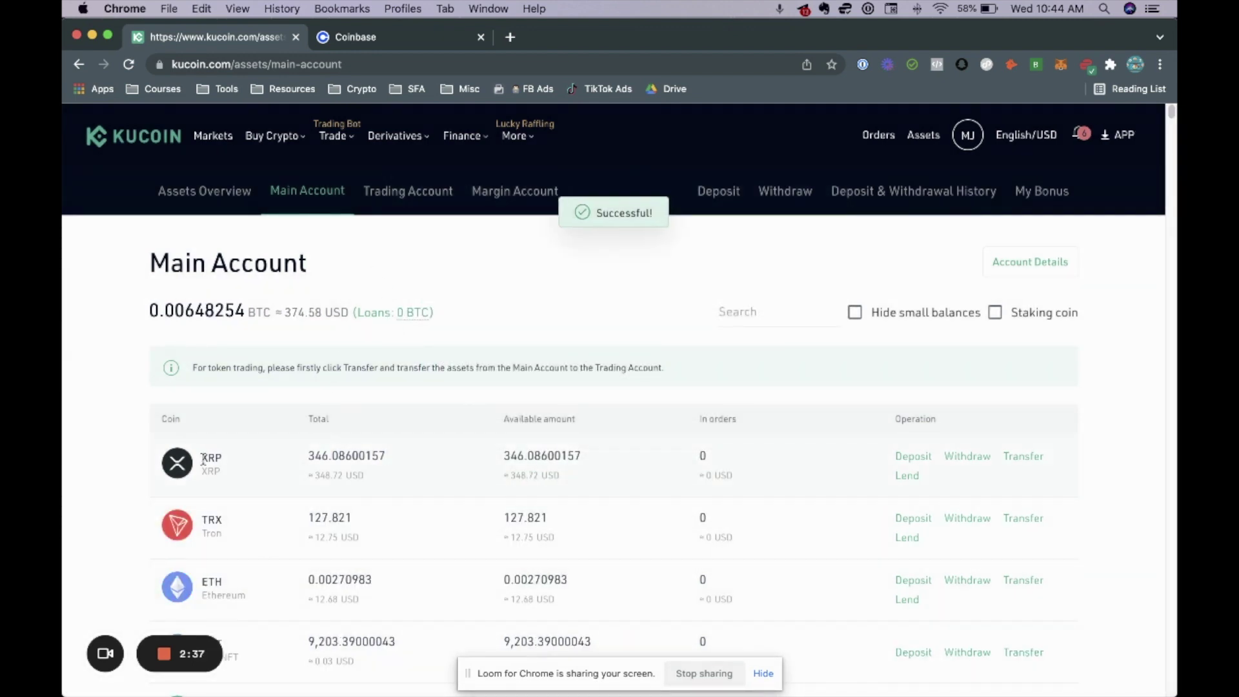
pyautogui.click(396, 201)
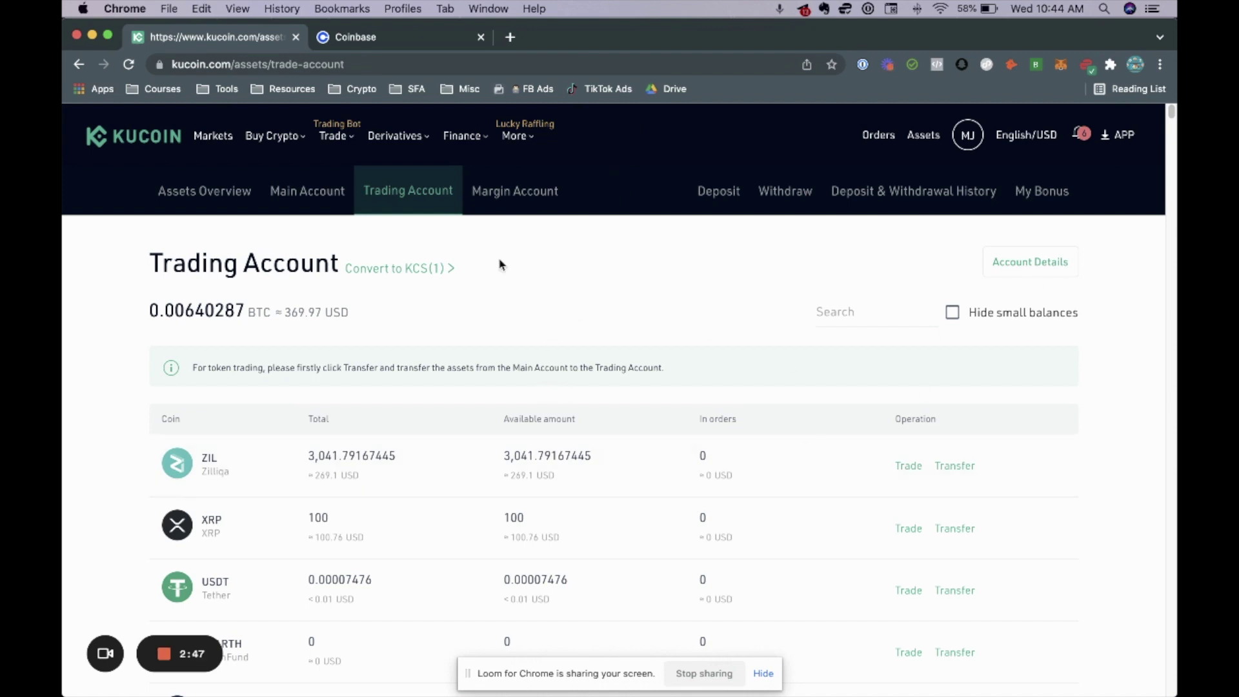
pyautogui.click(217, 142)
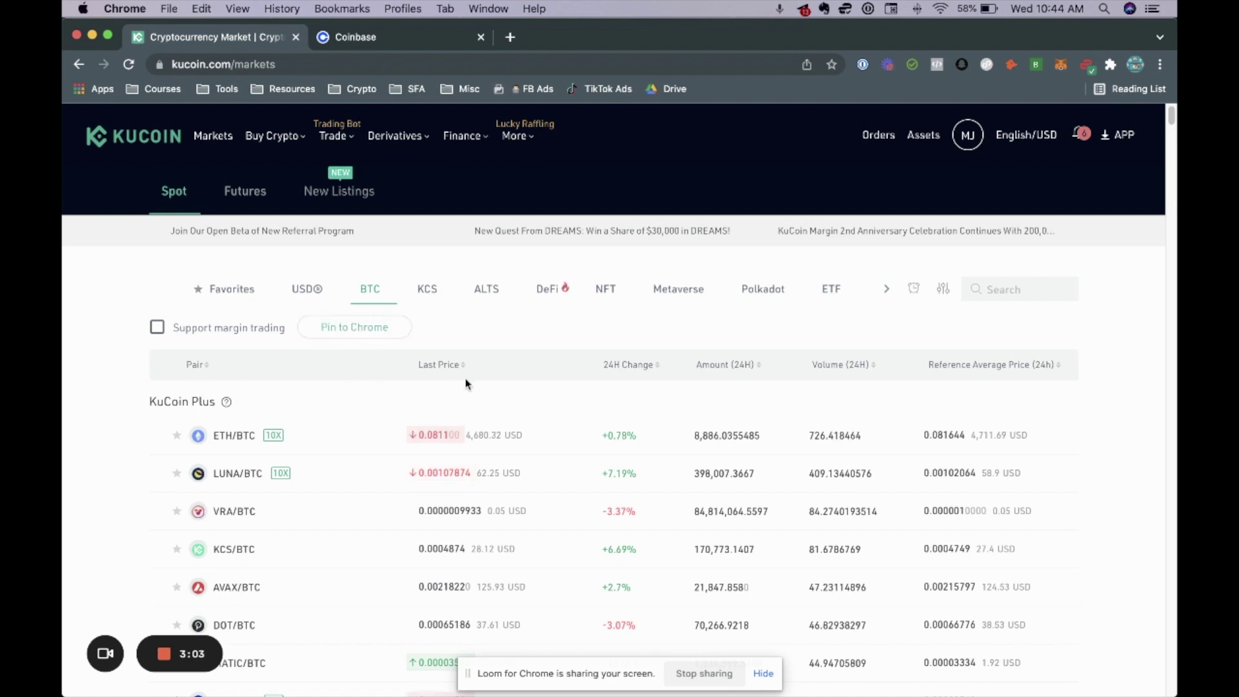
# Browse the BTC markets, filter to Favorites, and open the ZIL/BTC spot trading page
pyautogui.scroll(-1, 317, 469)
pyautogui.scroll(-4, 265, 433)
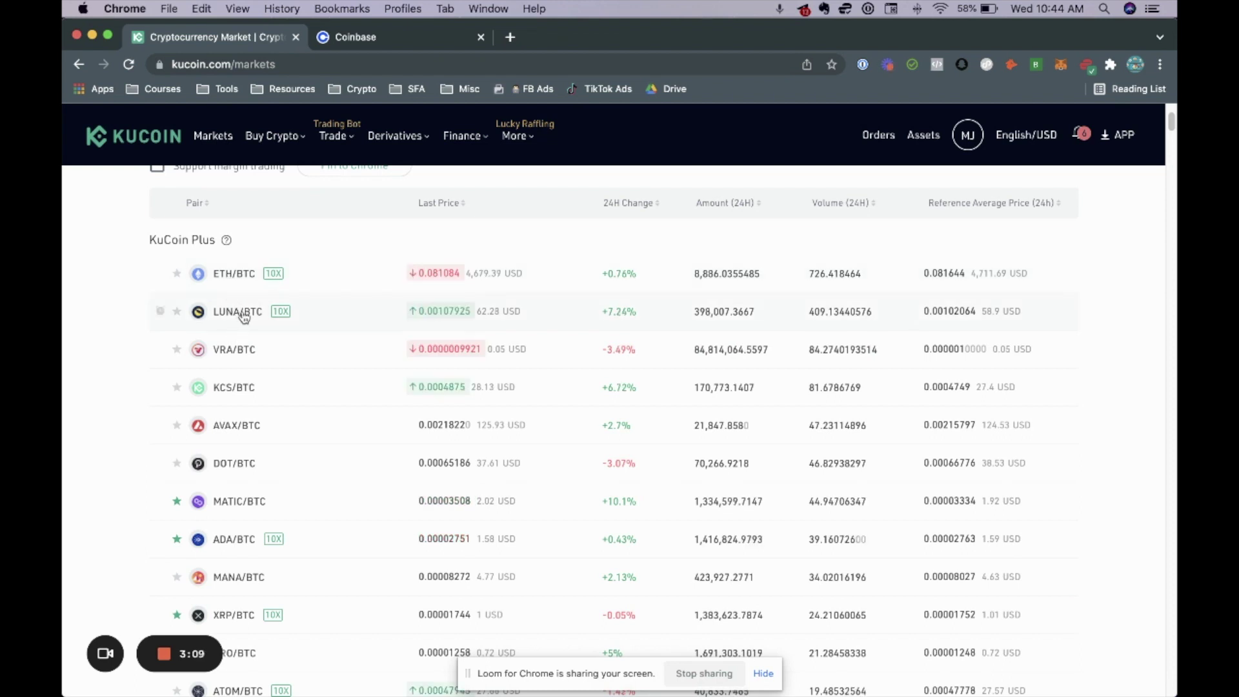
pyautogui.scroll(-3, 254, 419)
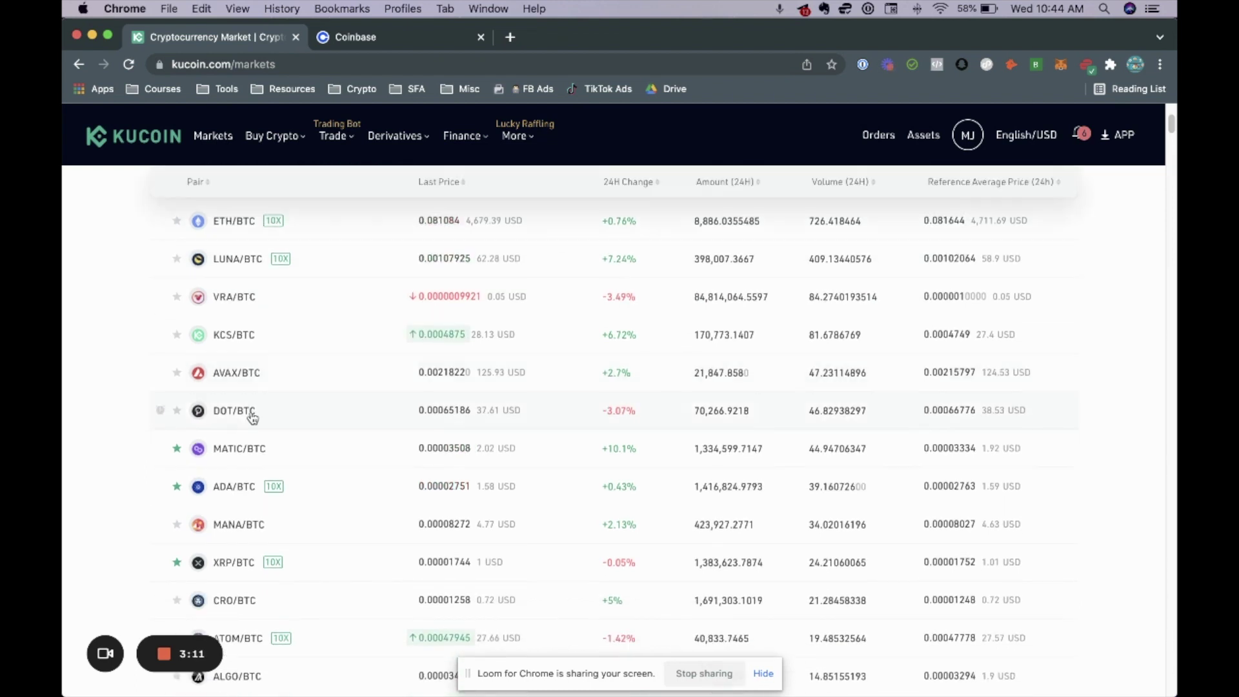
pyautogui.scroll(3, 253, 419)
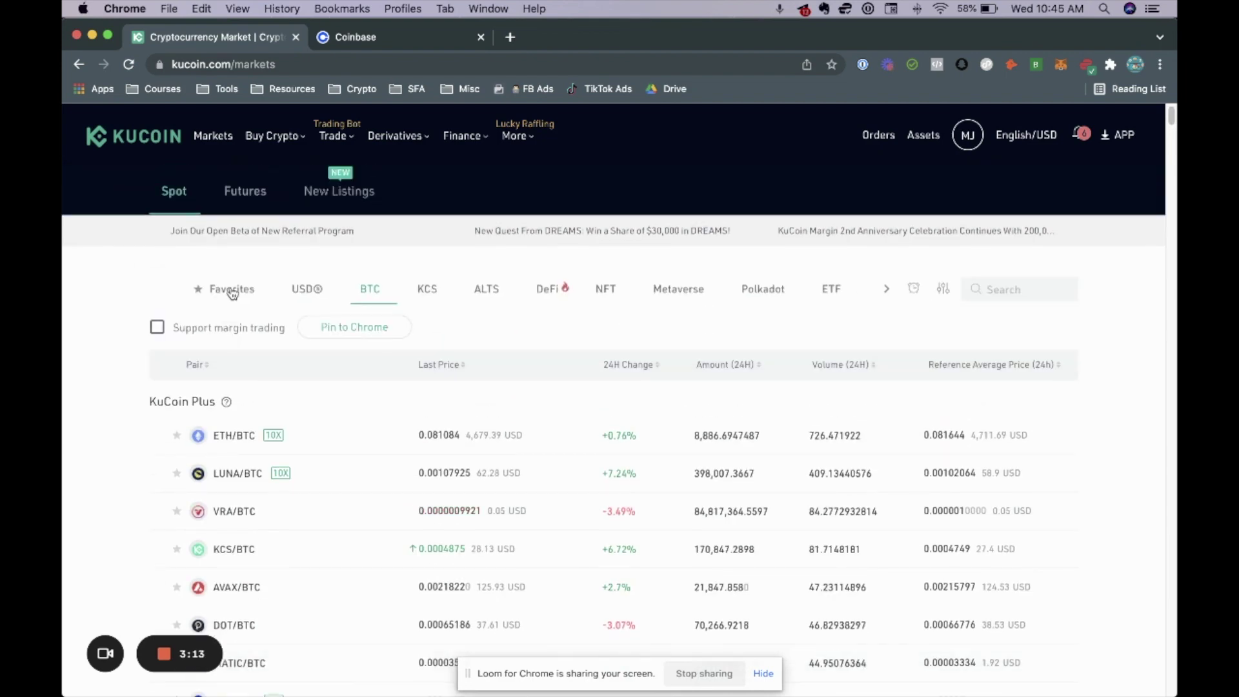
pyautogui.scroll(-5, 259, 459)
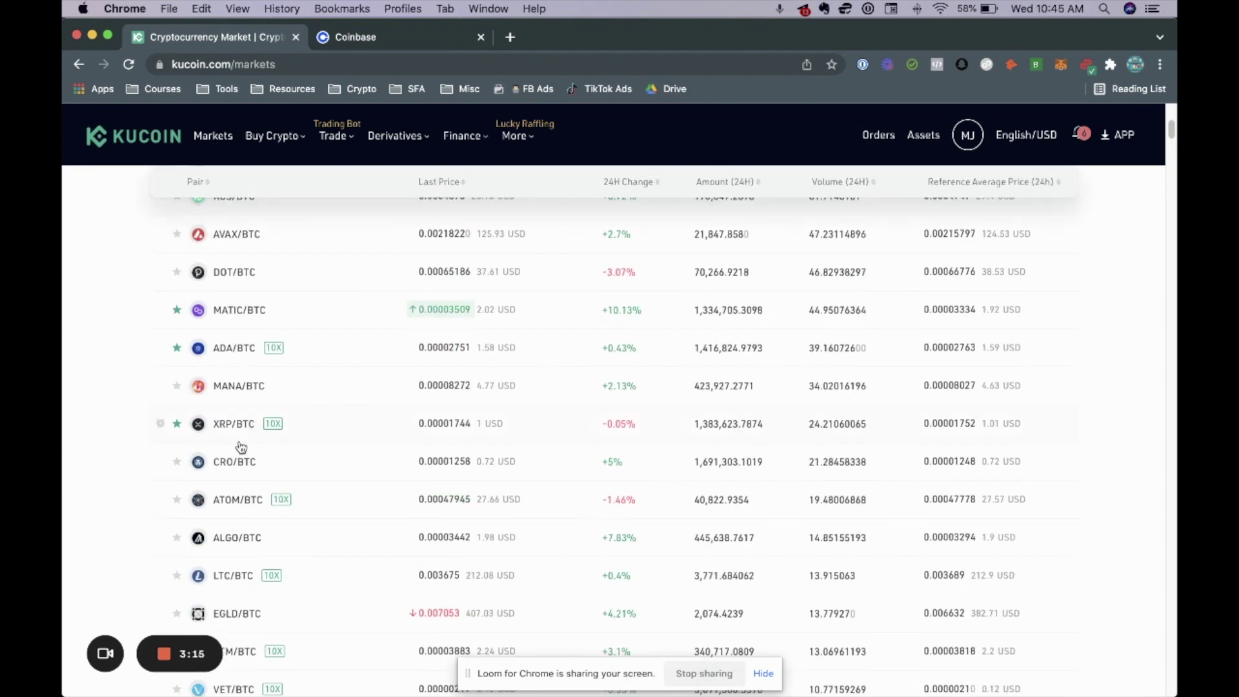
pyautogui.scroll(6, 232, 538)
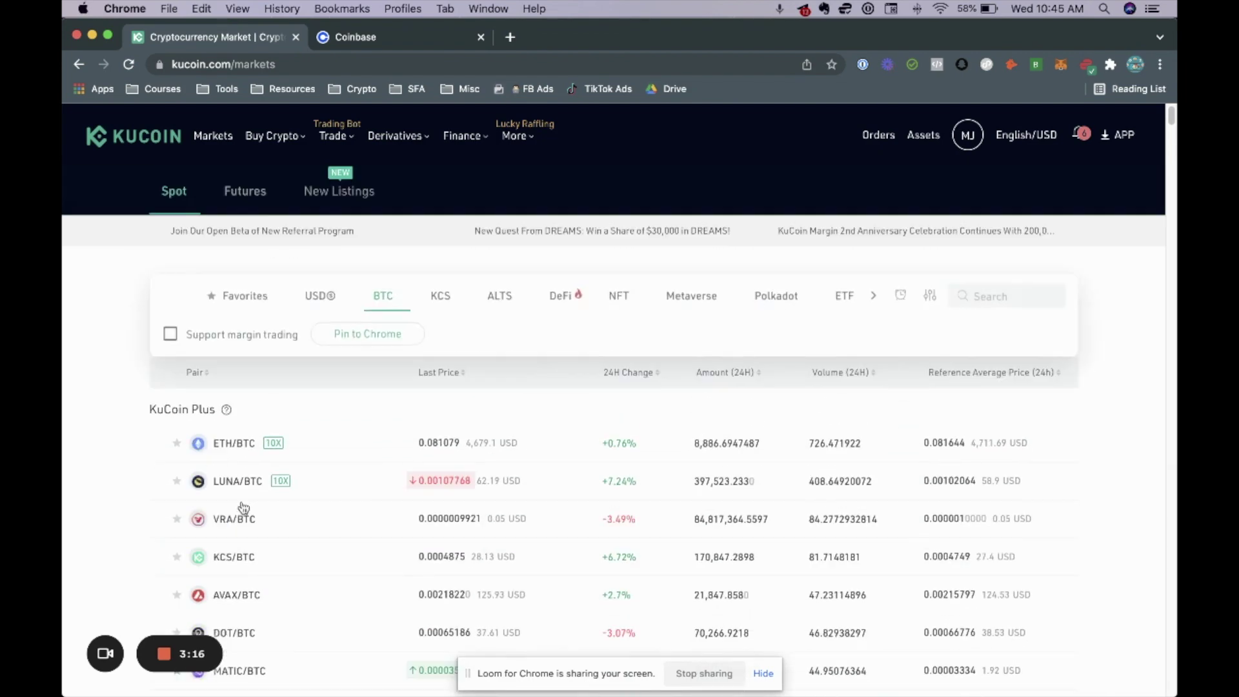
pyautogui.click(221, 288)
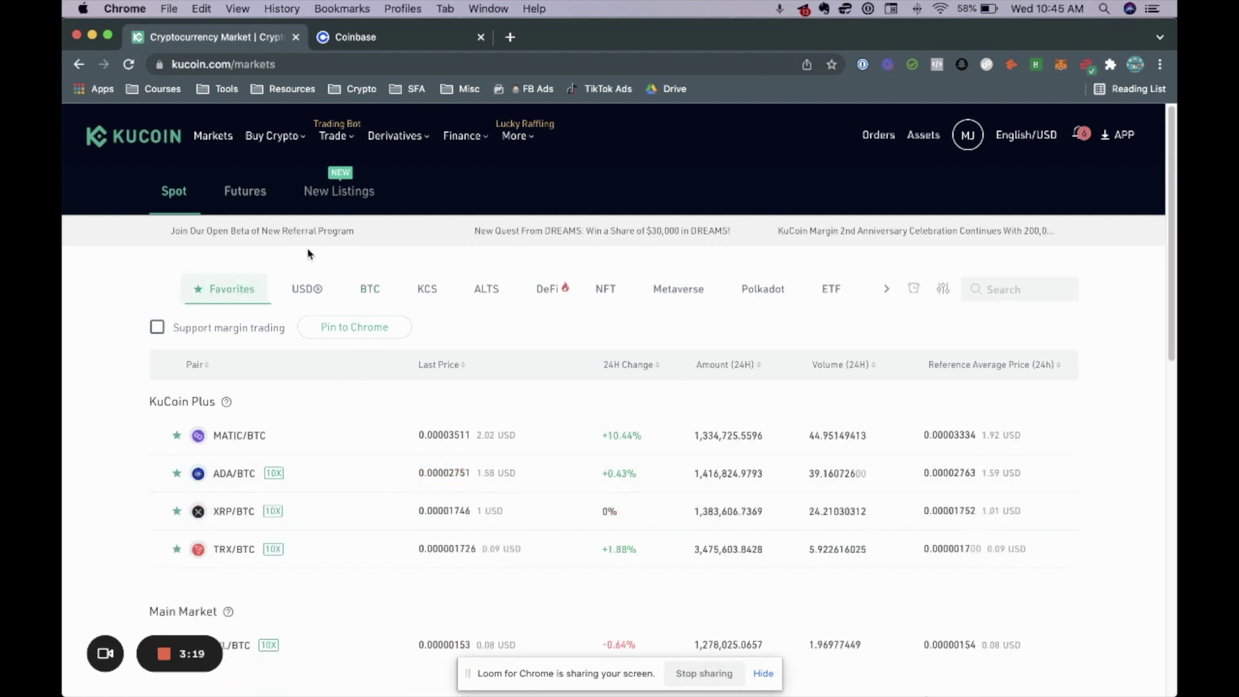
pyautogui.scroll(-4, 254, 467)
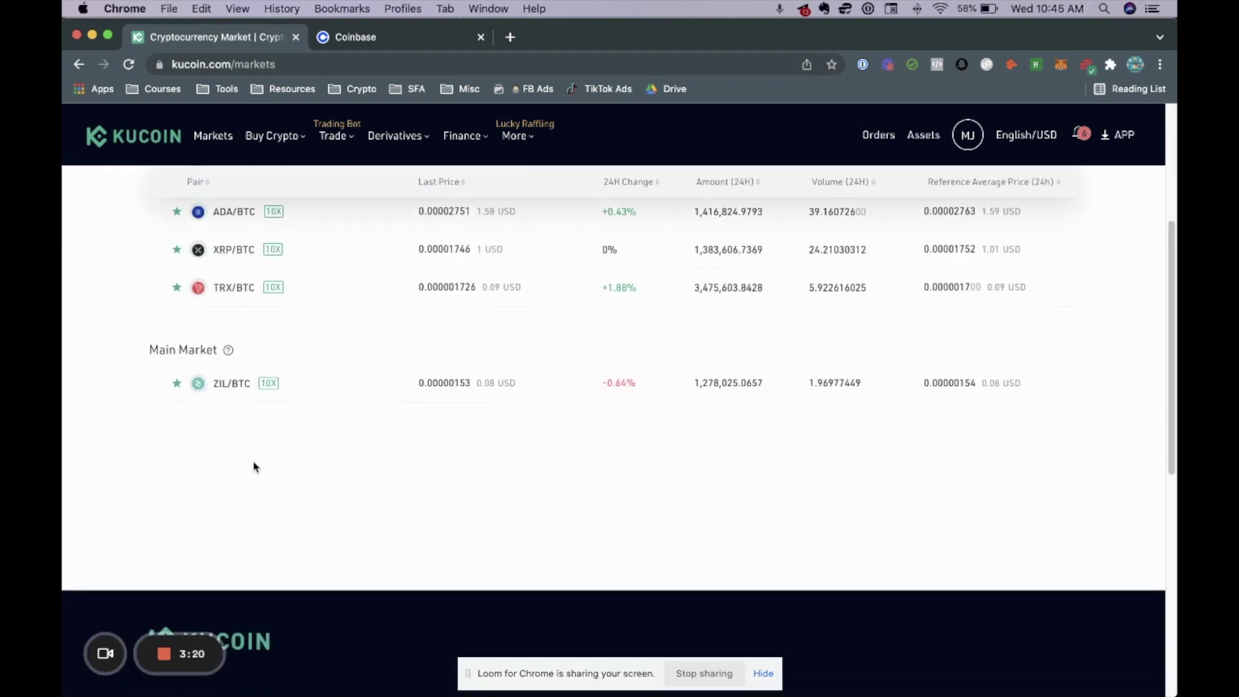
pyautogui.click(226, 384)
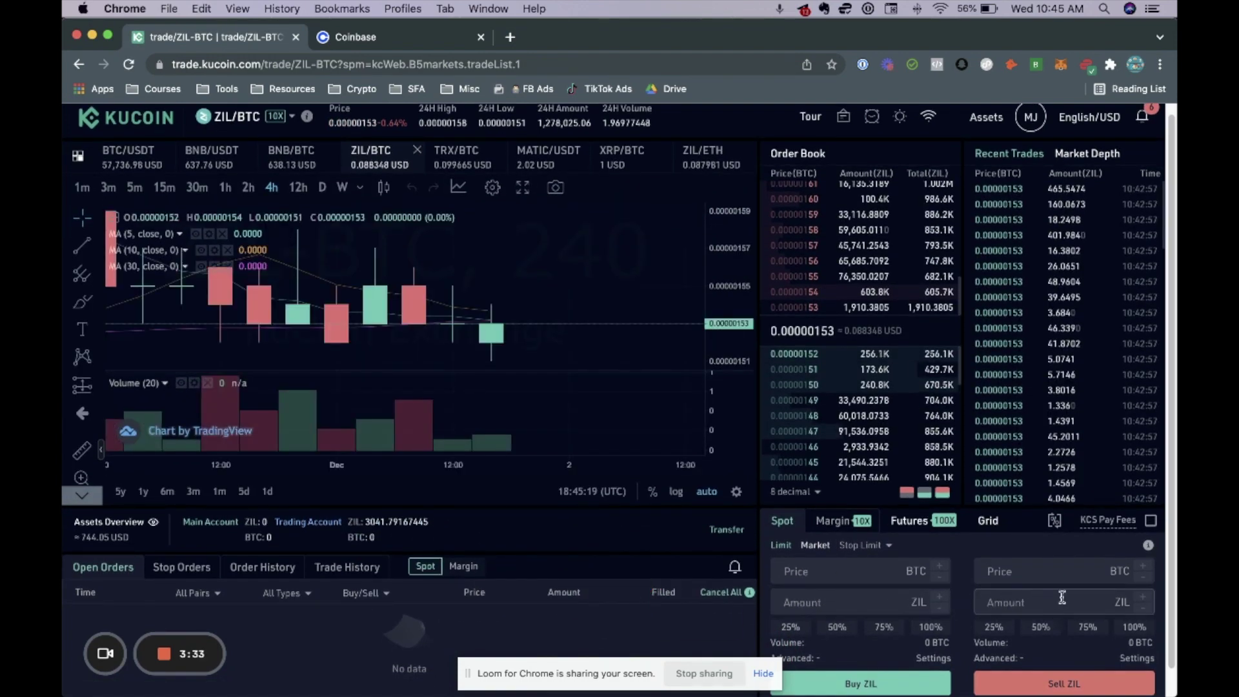
# Place a Market sell order for 100% of the ZIL balance (3041.7916 ZIL) for BTC
pyautogui.scroll(1, 774, 564)
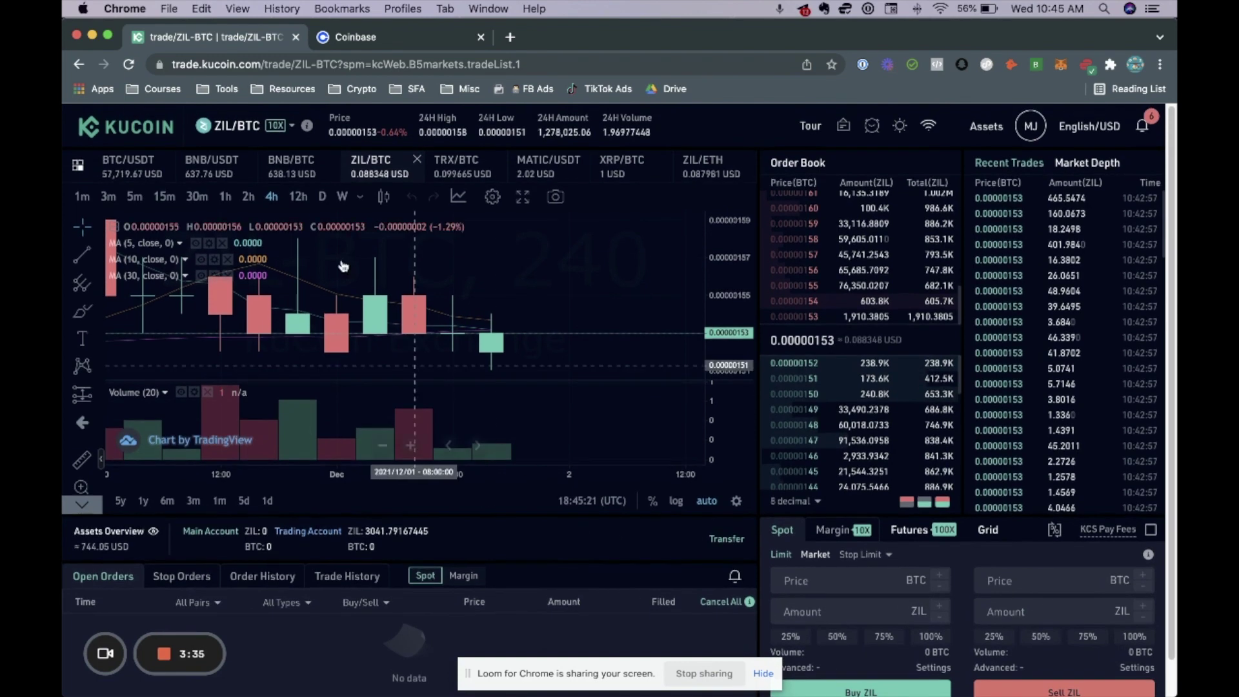
pyautogui.scroll(-1, 827, 547)
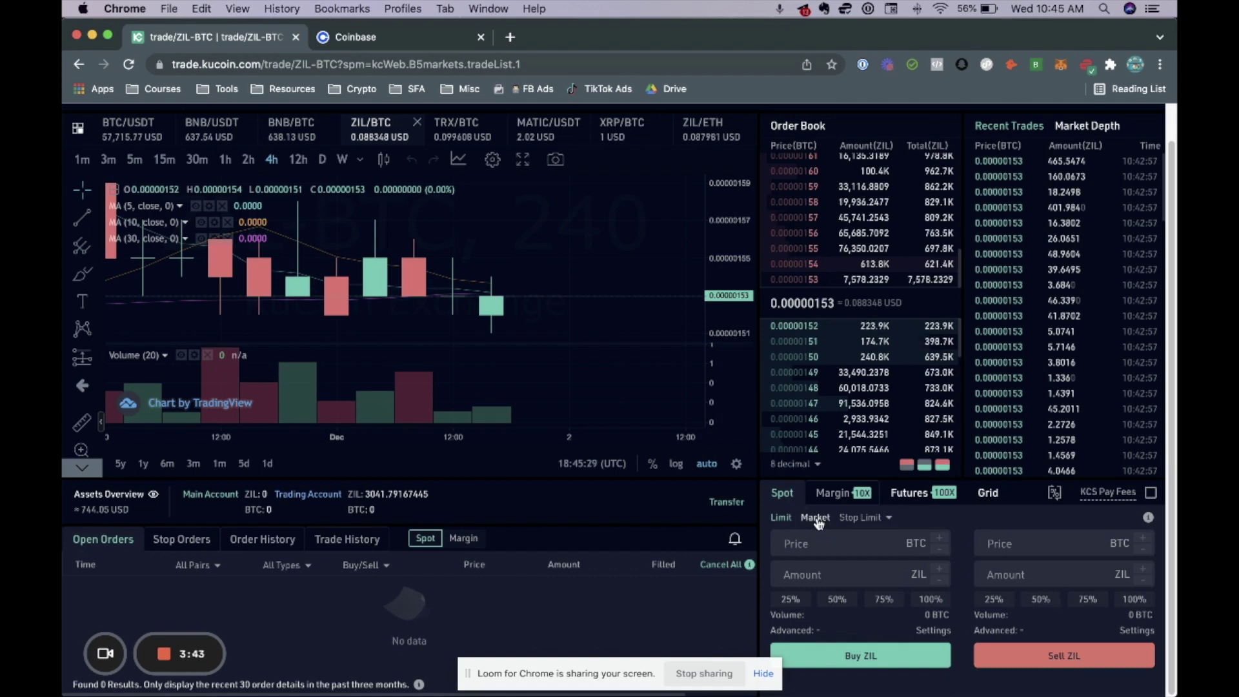
pyautogui.click(816, 518)
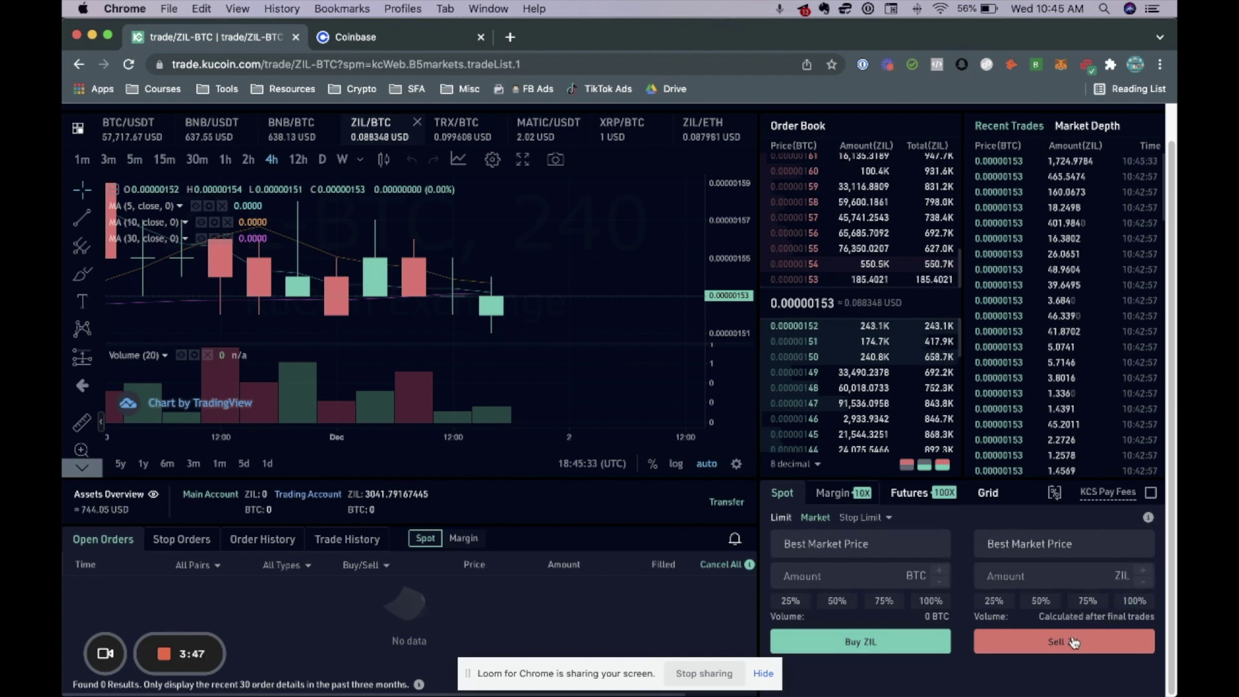
pyautogui.scroll(1, 1068, 646)
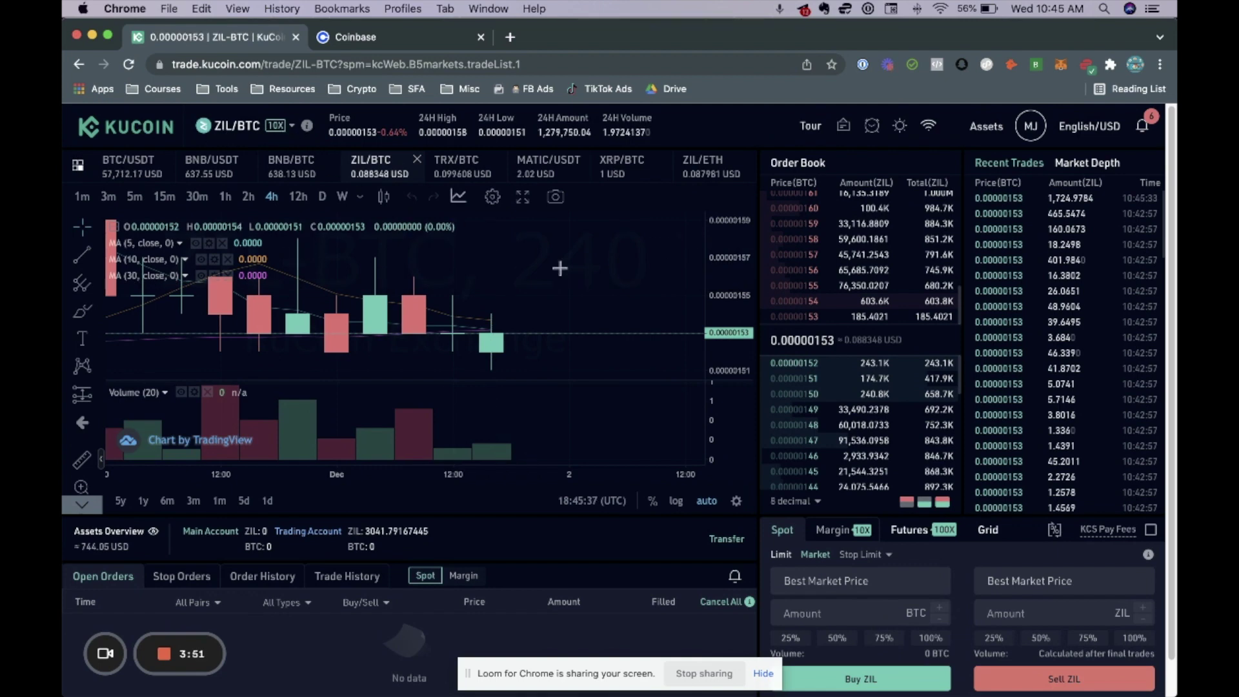
pyautogui.scroll(-1, 1023, 631)
pyautogui.scroll(-1, 1023, 632)
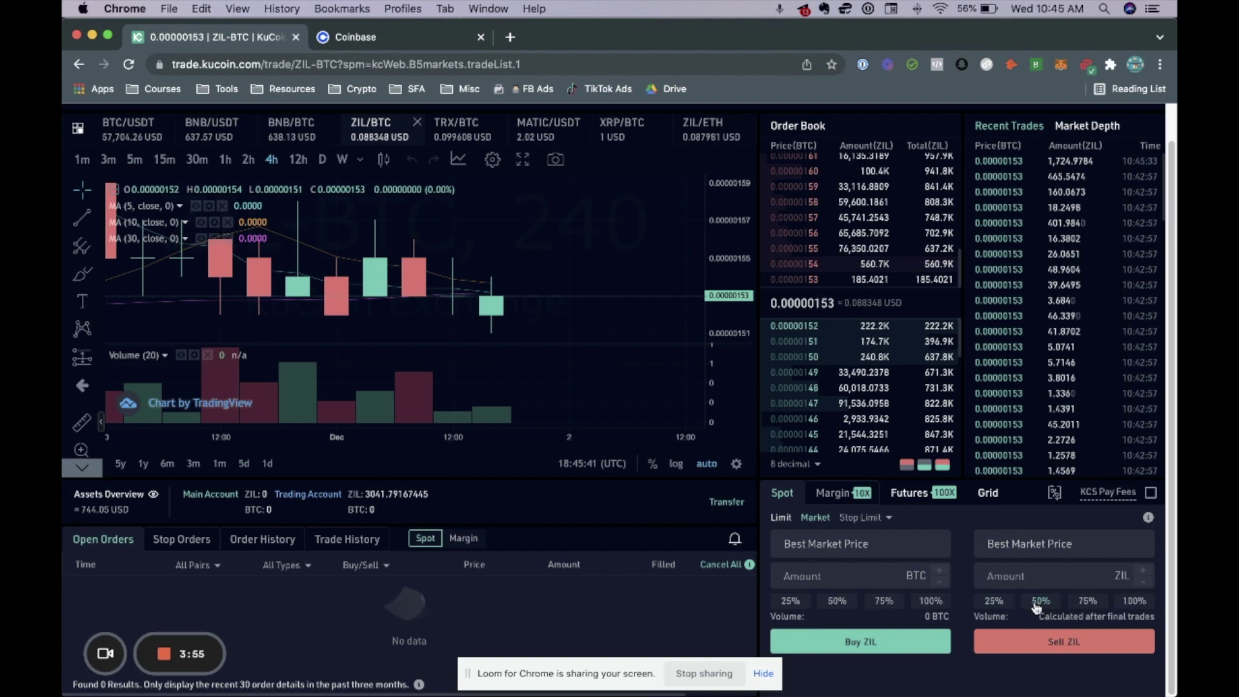
pyautogui.click(1134, 601)
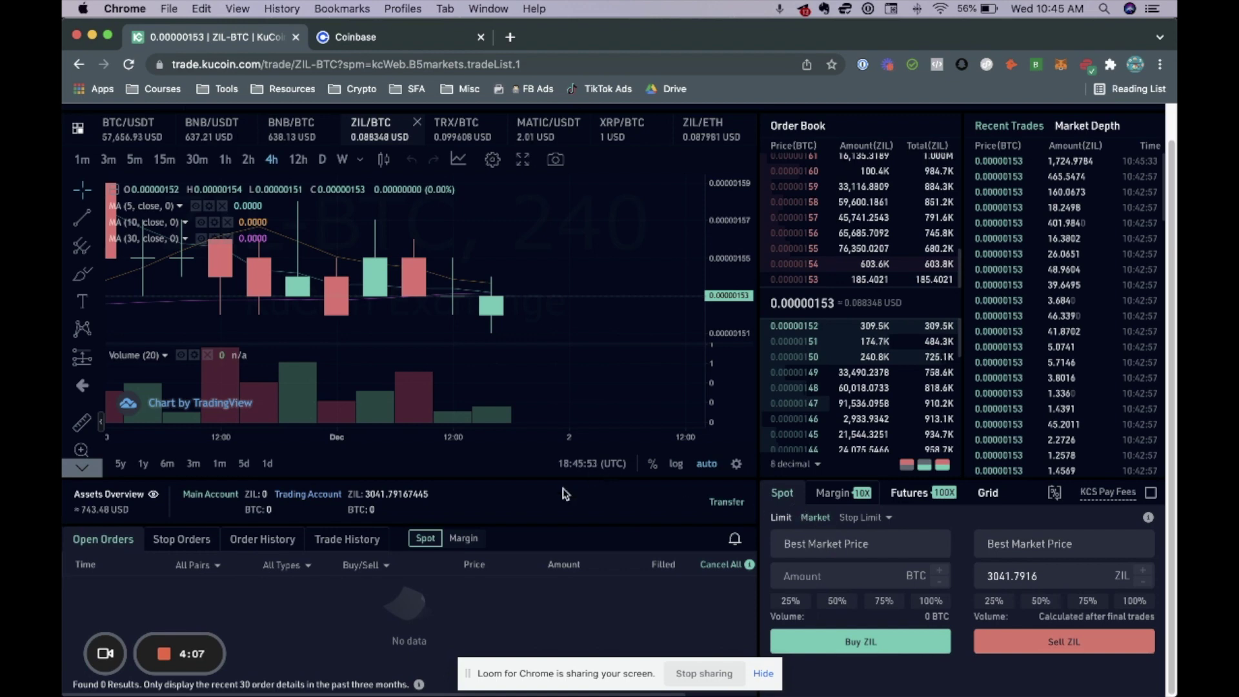
pyautogui.scroll(2, 452, 291)
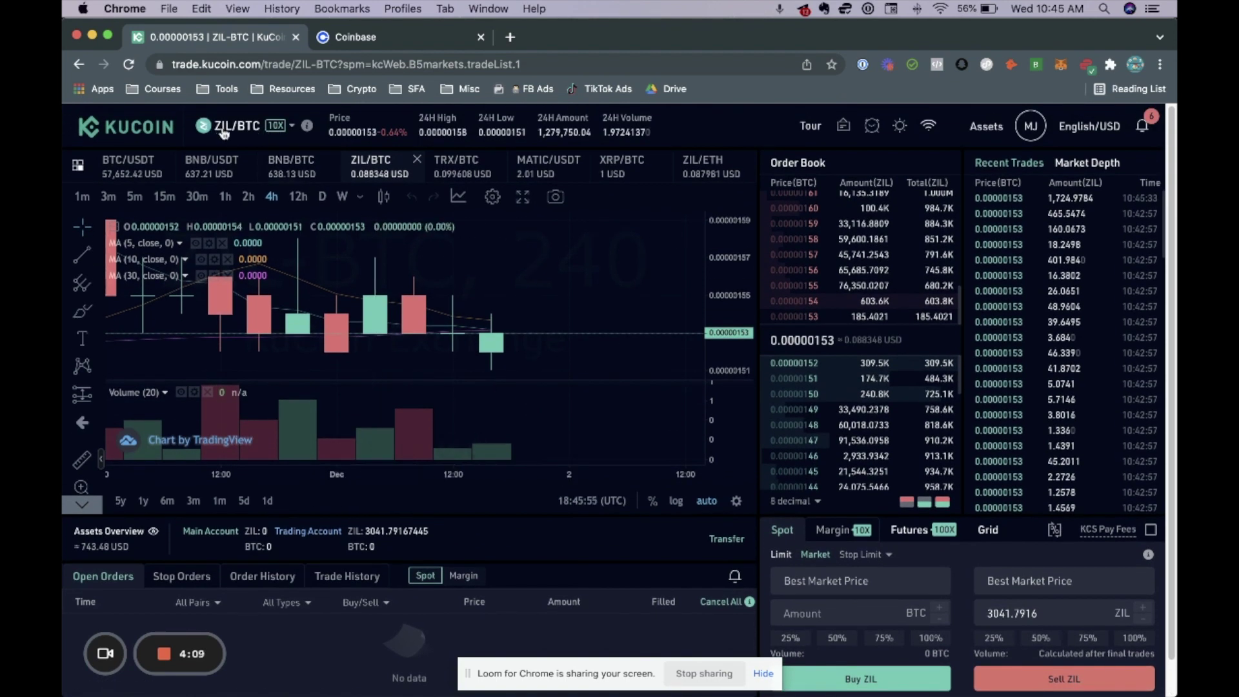
pyautogui.scroll(-2, 1070, 589)
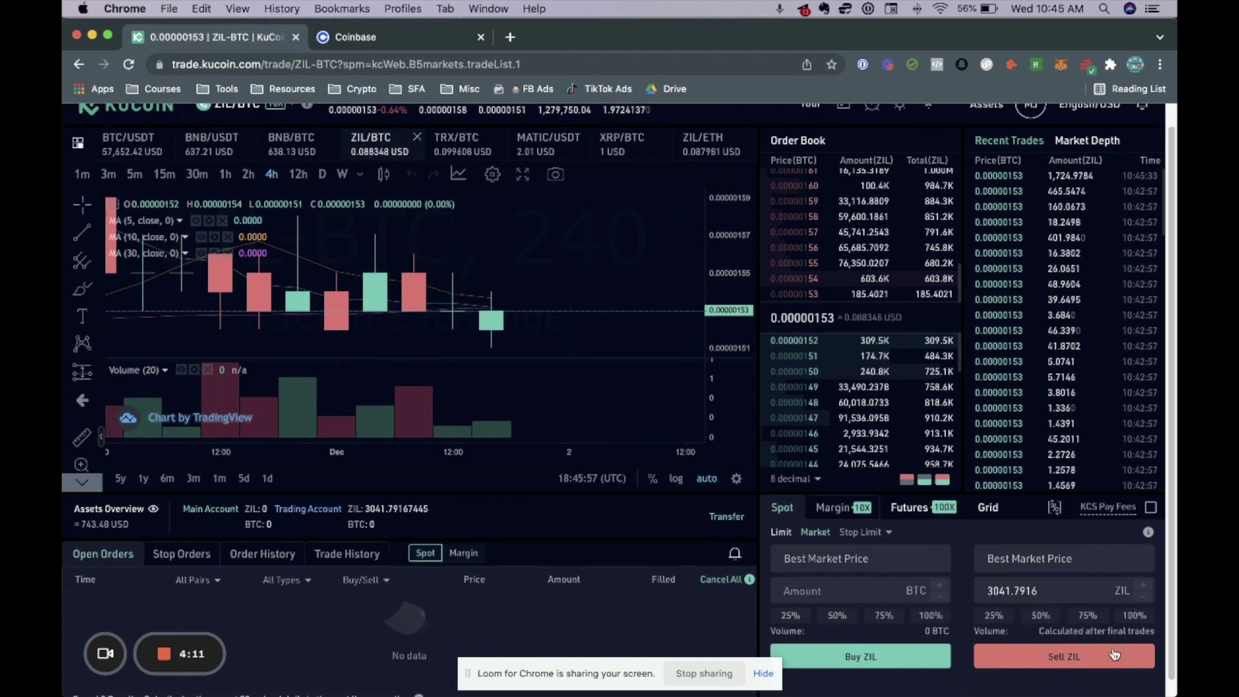
pyautogui.click(1068, 642)
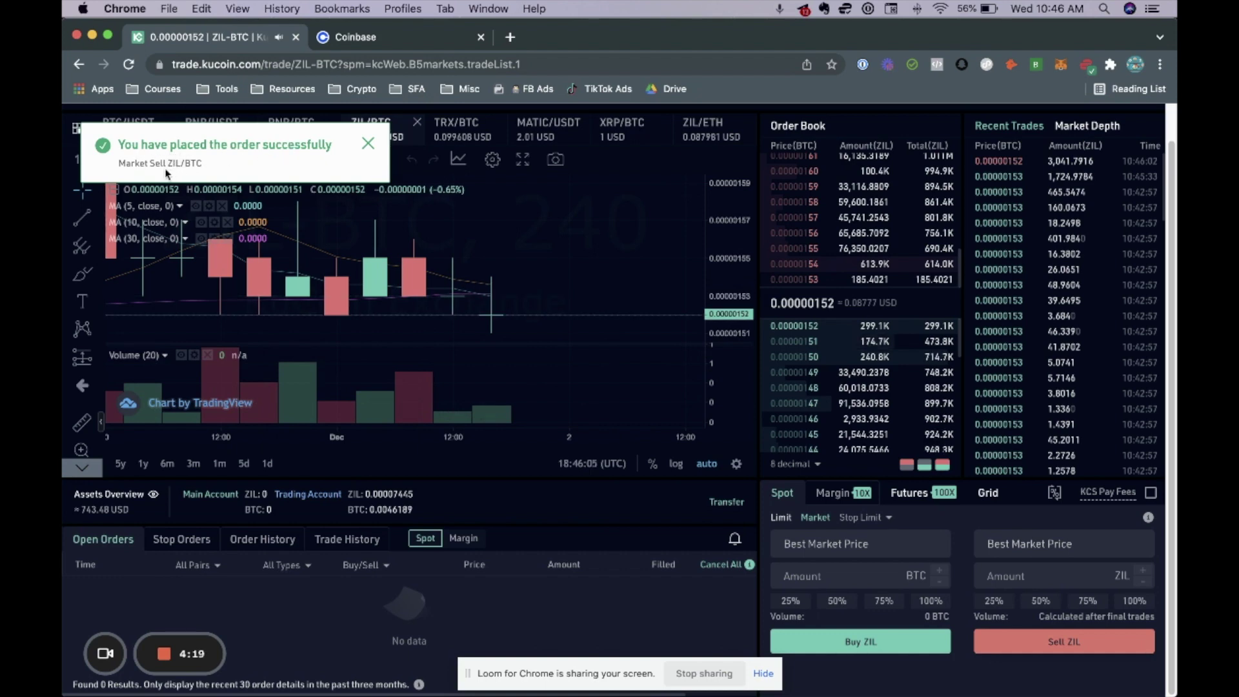
# Check the completed ZIL sale, which leaves 0.0046189 BTC in the Trading Account
pyautogui.scroll(1, 553, 584)
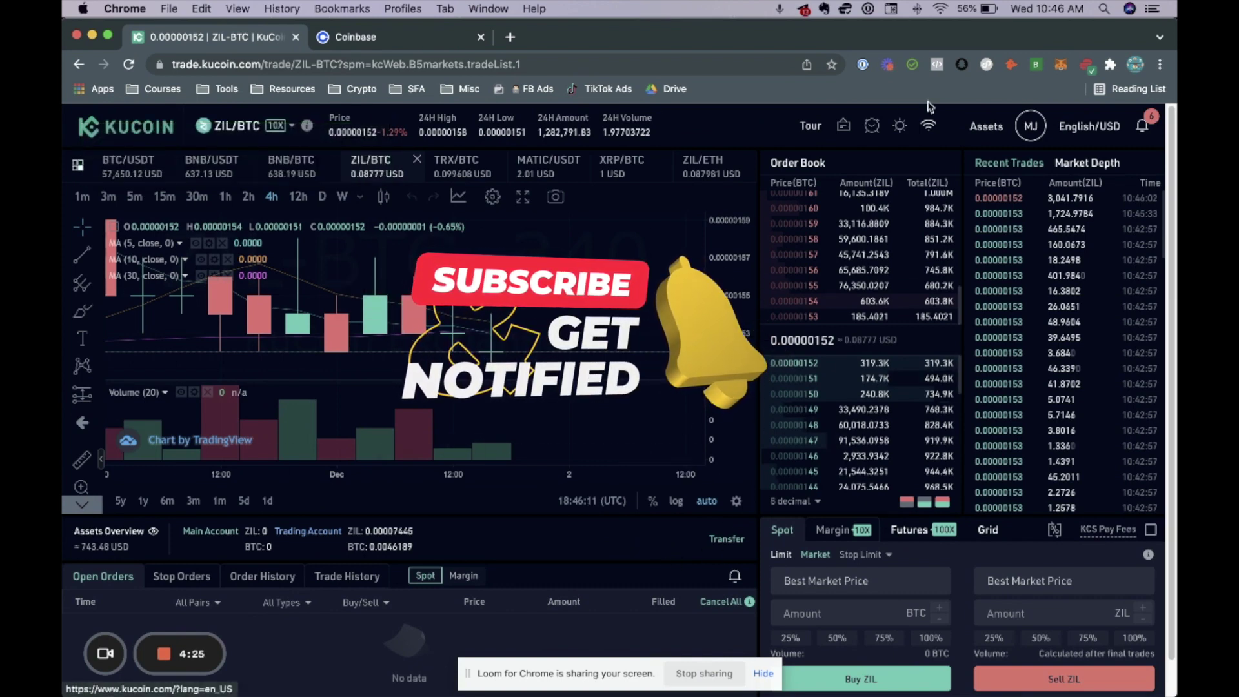
pyautogui.moveTo(974, 131)
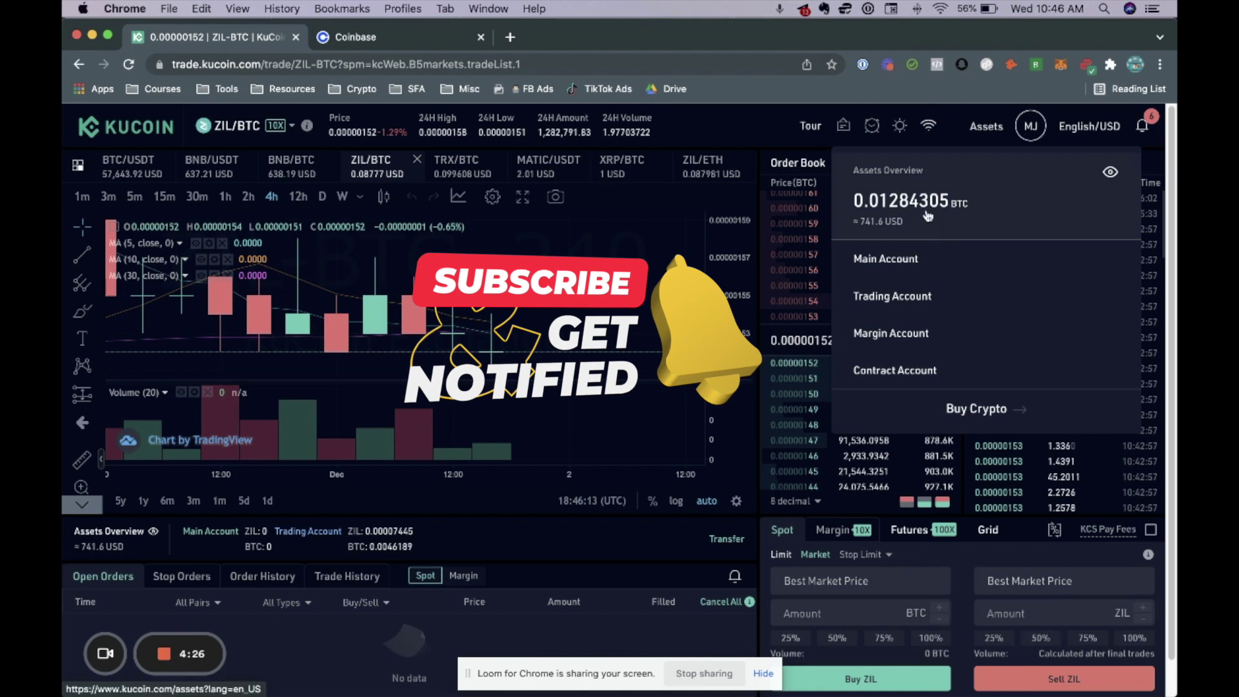
# Go to Assets Overview and view the Trading Account's 0.0046189 BTC balance
pyautogui.click(995, 175)
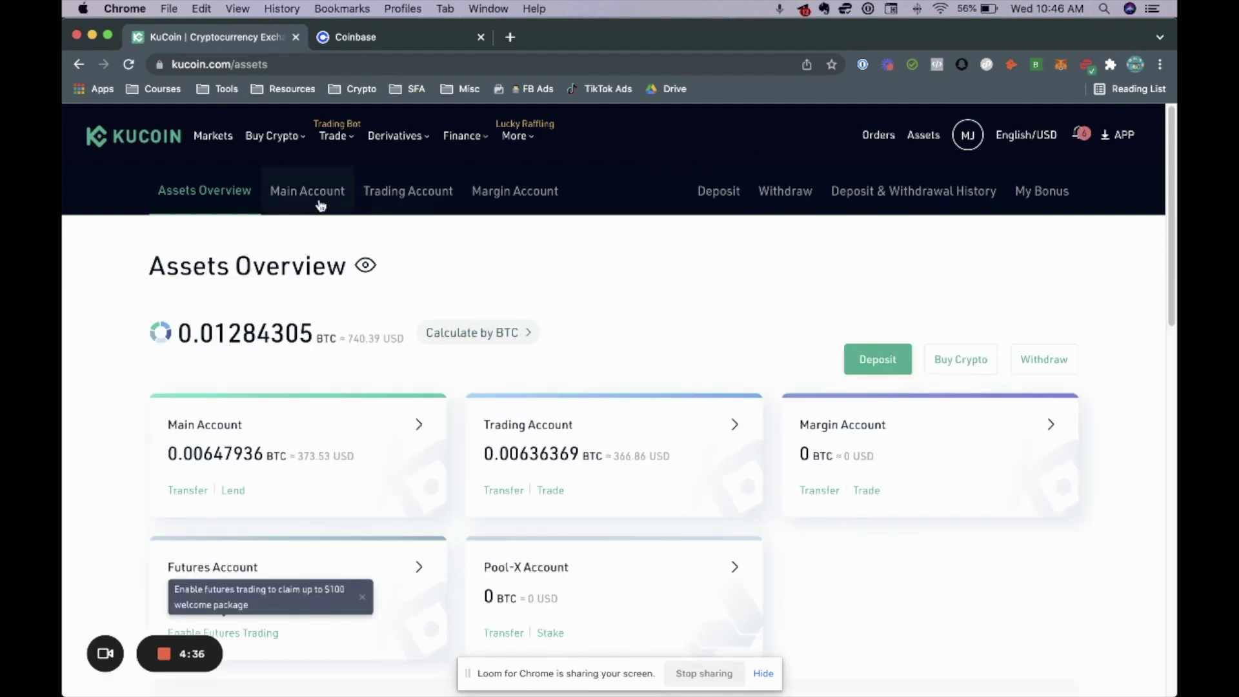
pyautogui.click(406, 193)
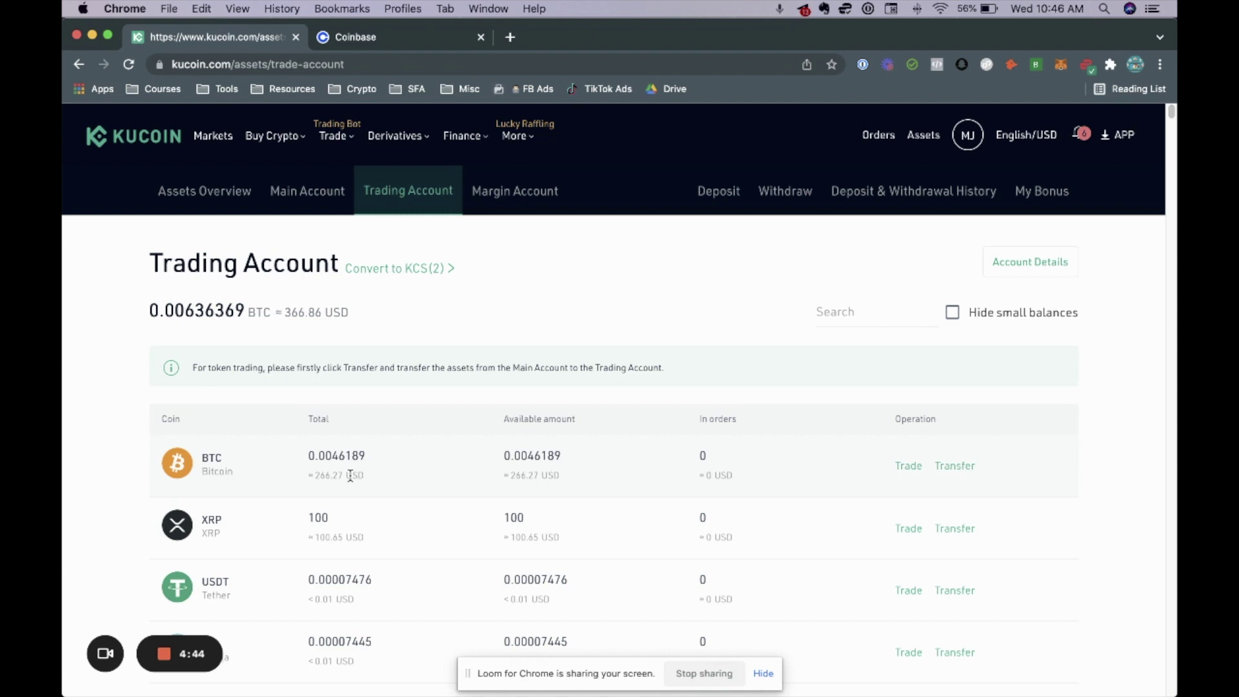
pyautogui.click(400, 36)
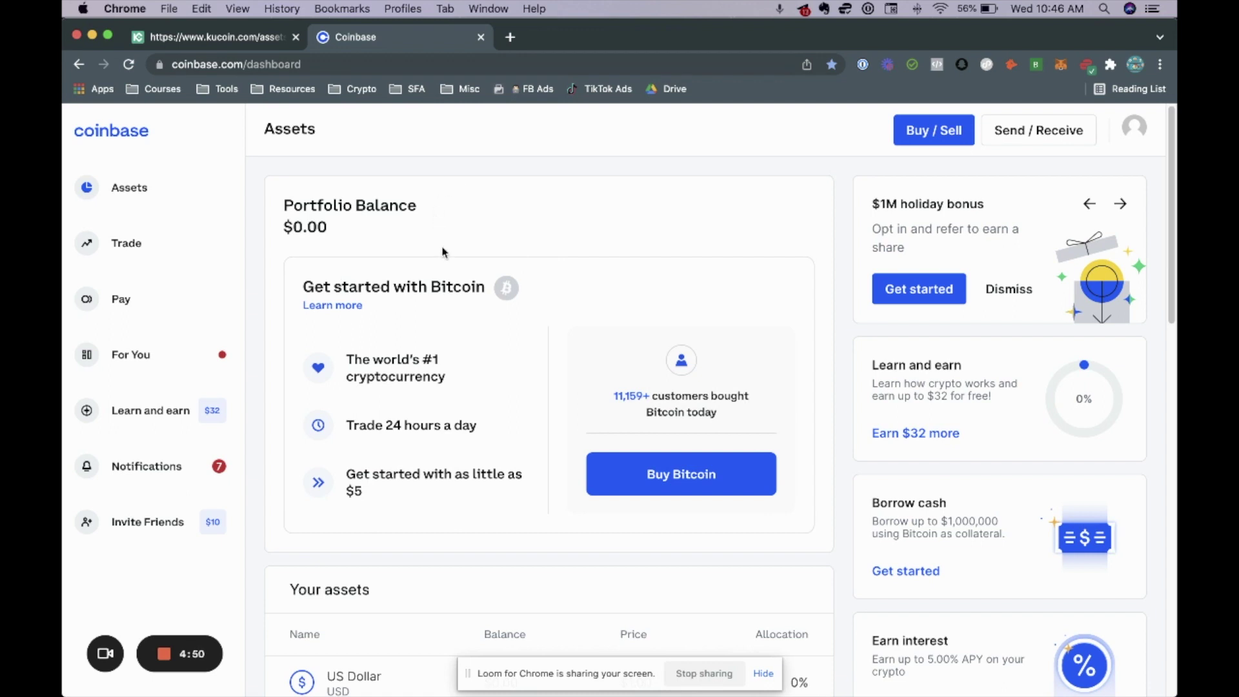
pyautogui.click(251, 37)
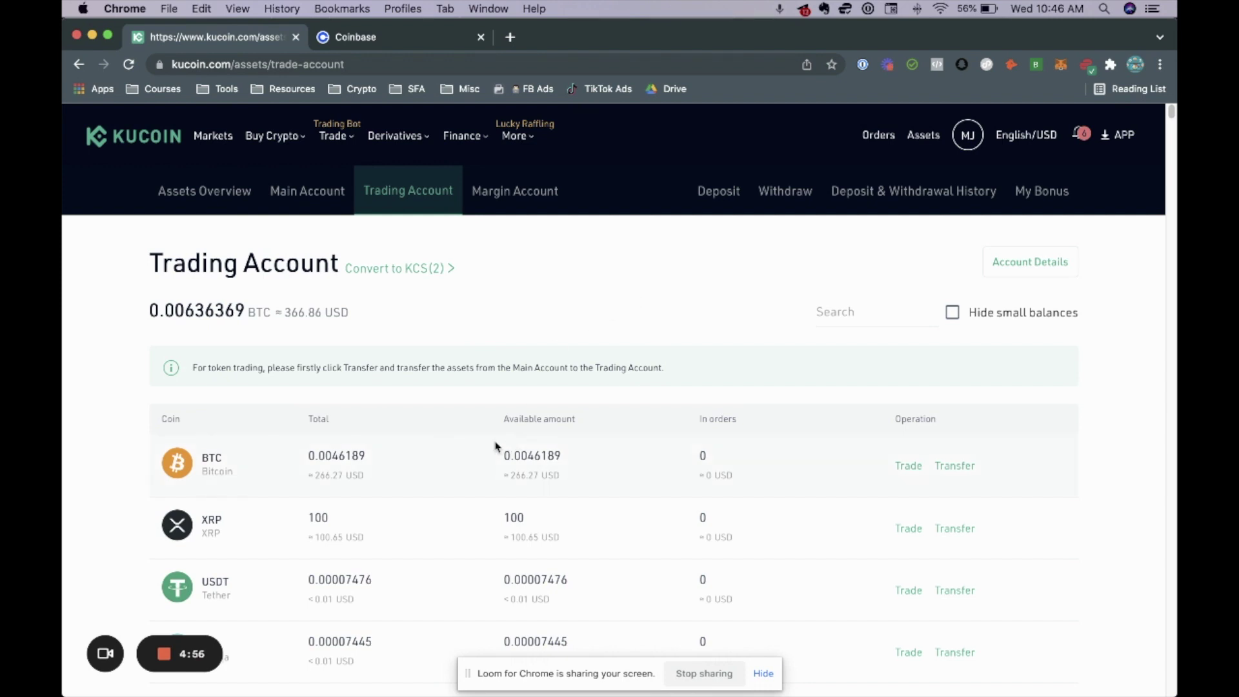
pyautogui.click(406, 39)
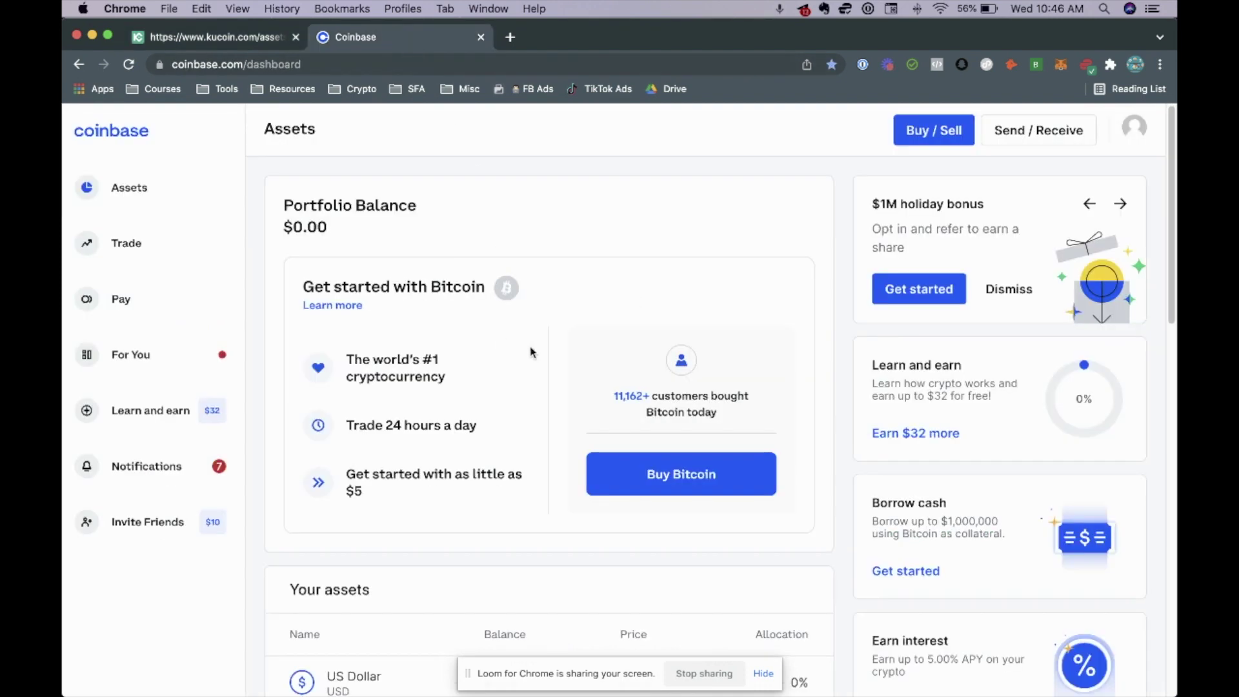
pyautogui.click(225, 38)
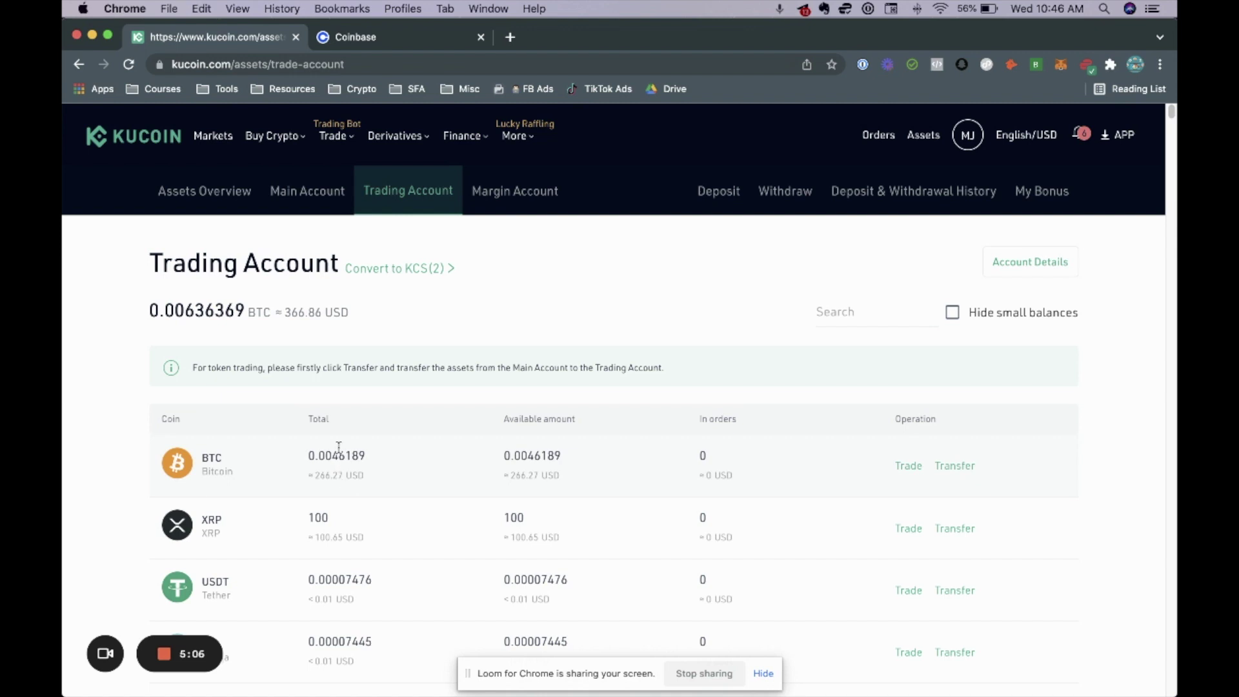
pyautogui.click(389, 39)
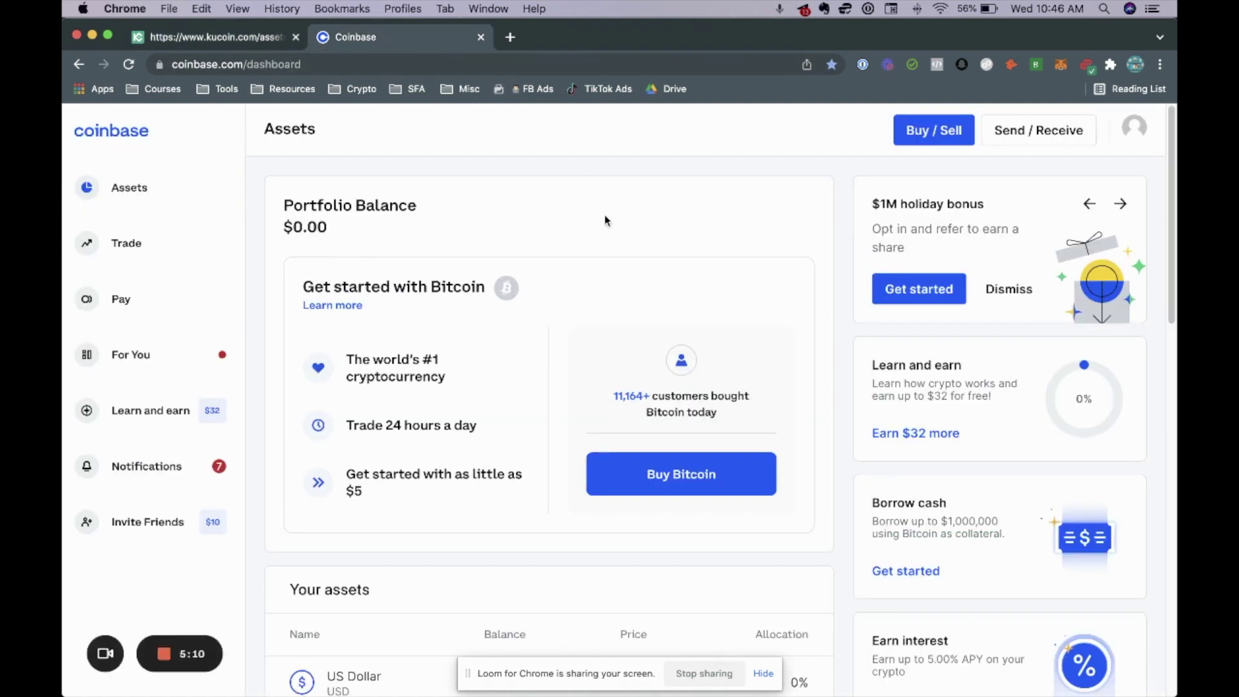
# Start receiving crypto on Coinbase, accept the wrong-address warning, and enable instant transfers
pyautogui.click(1031, 135)
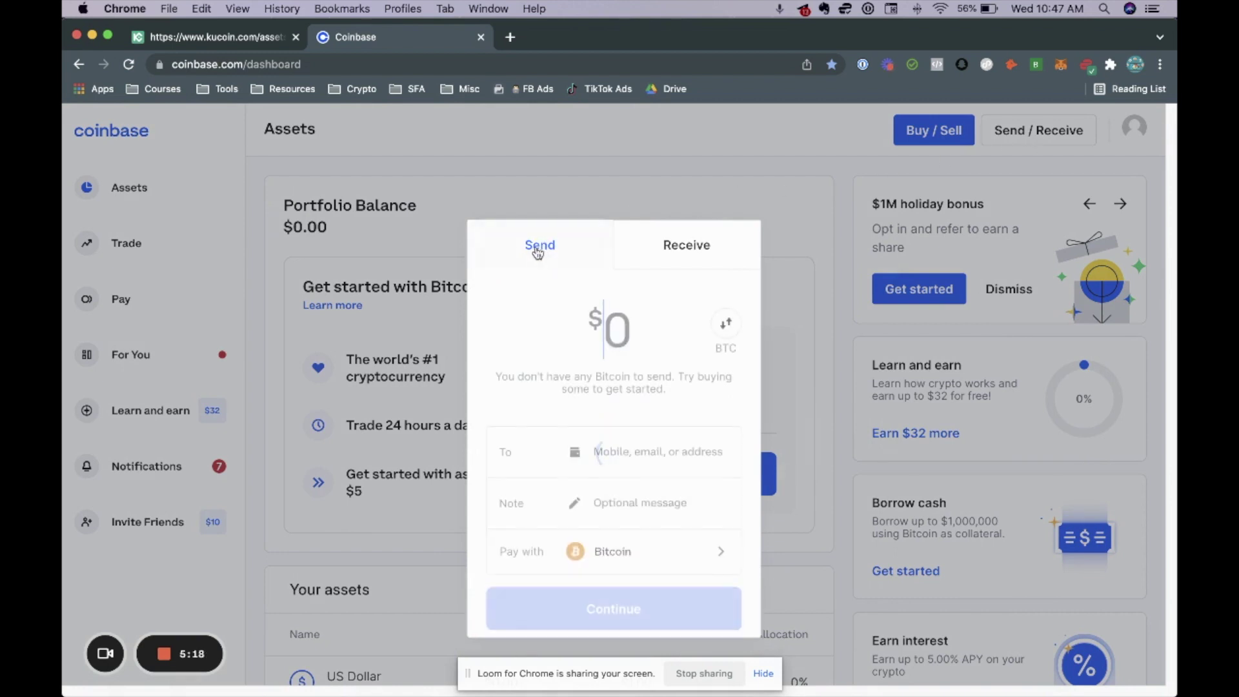
pyautogui.click(681, 245)
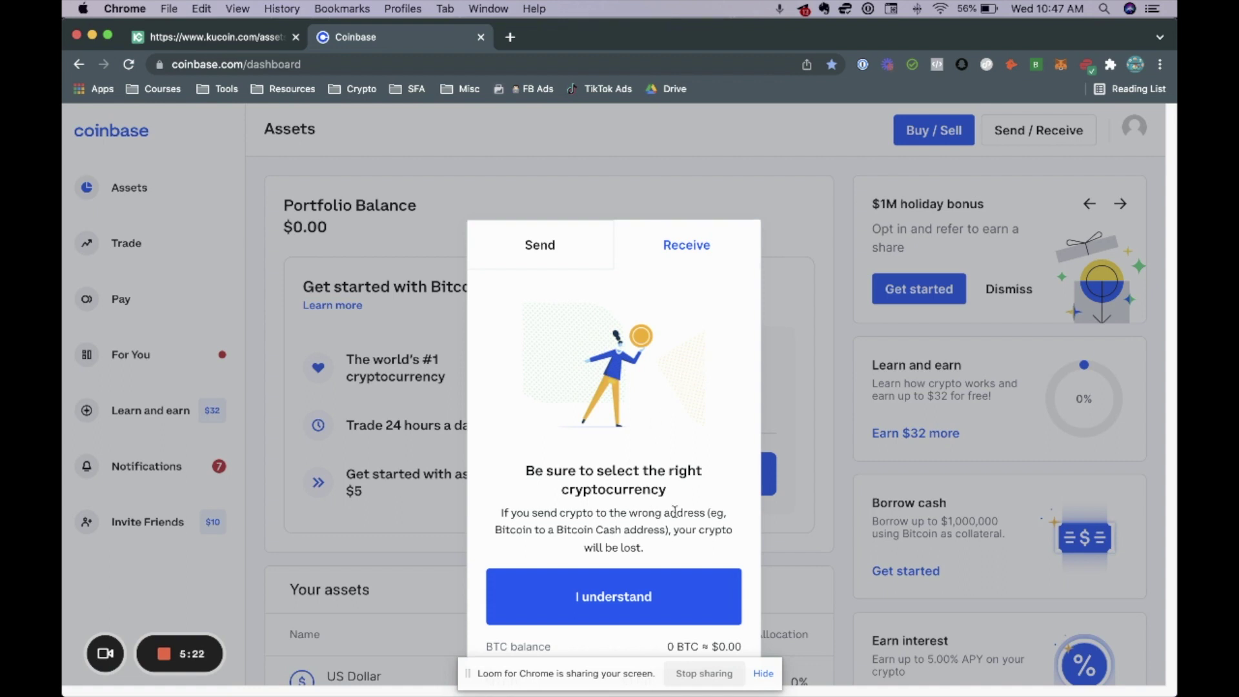
pyautogui.click(642, 594)
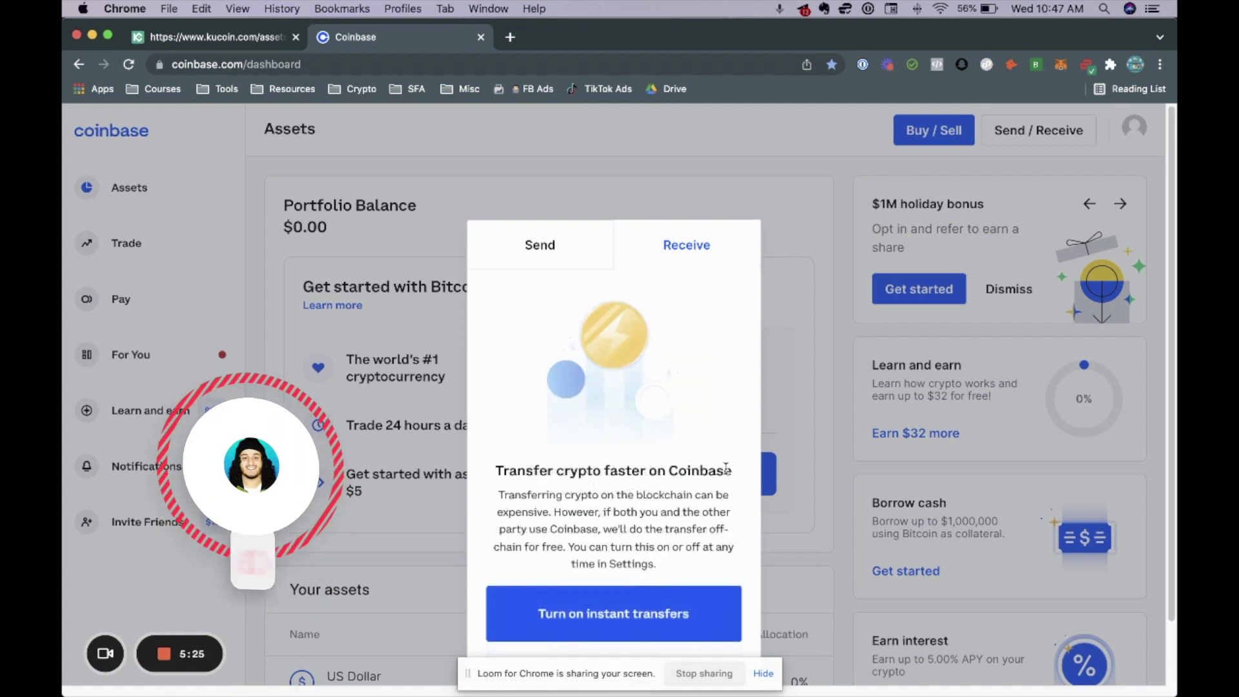
pyautogui.click(651, 613)
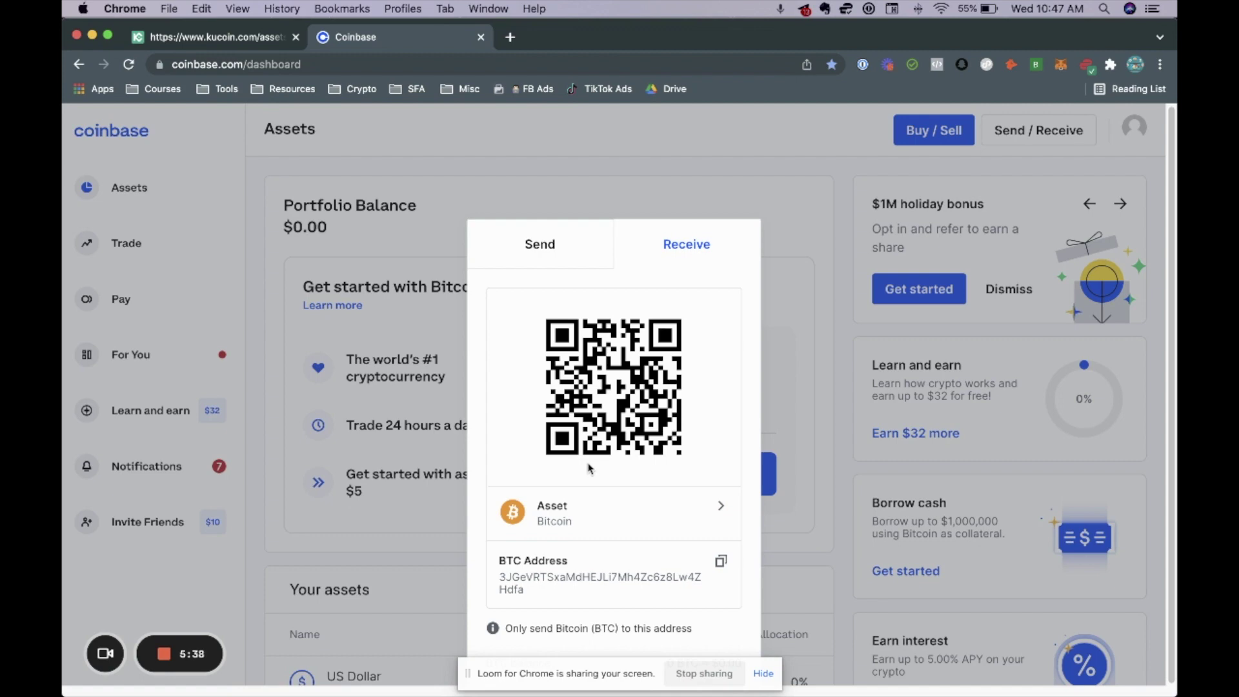
# Check the KuCoin BTC balance, then copy Coinbase's Bitcoin receive address and return to KuCoin
pyautogui.click(199, 45)
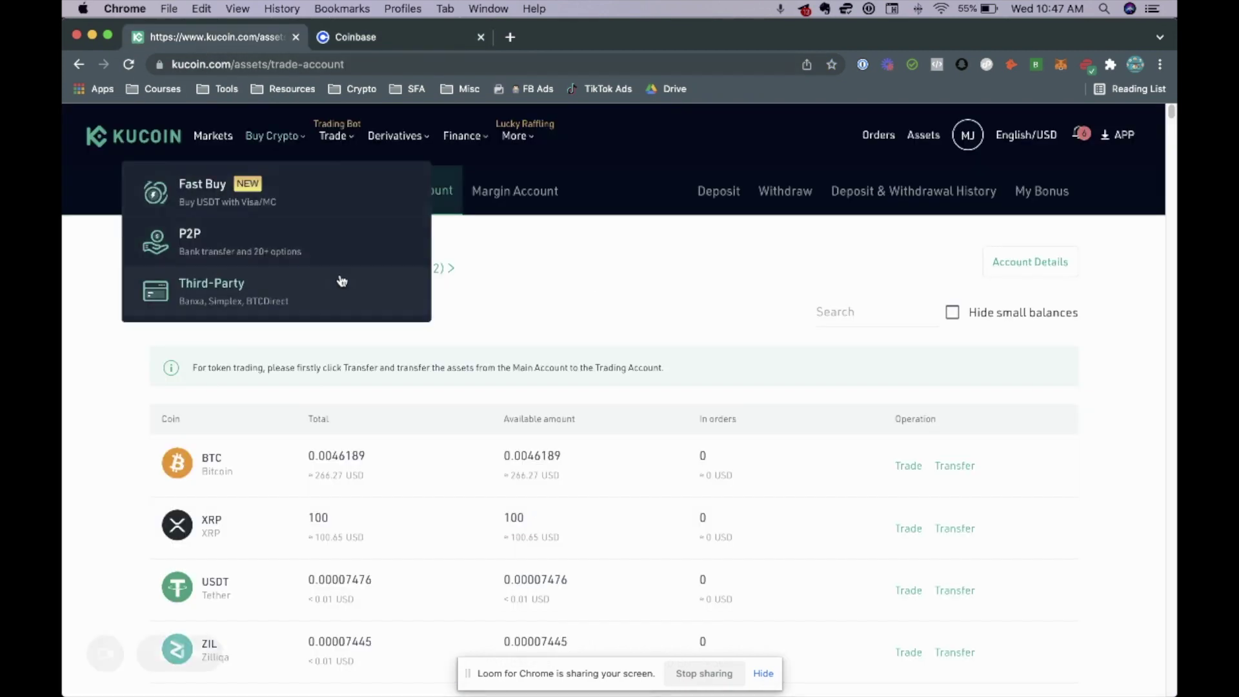
pyautogui.click(390, 37)
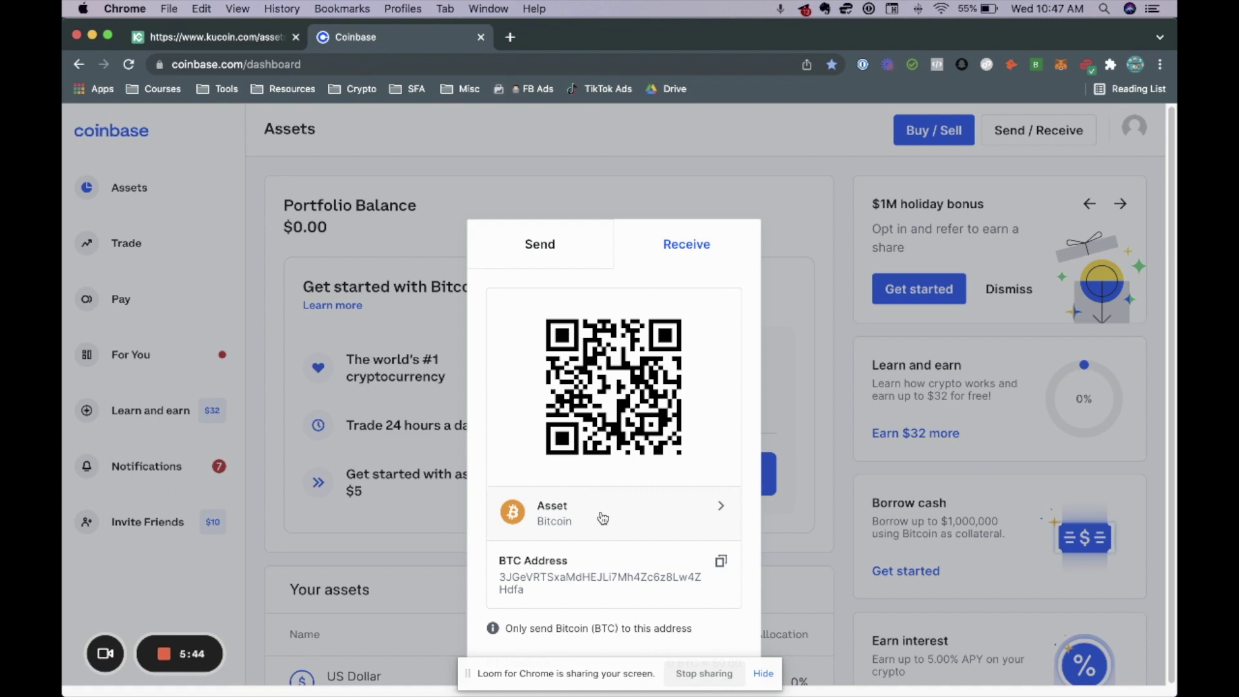
pyautogui.click(213, 47)
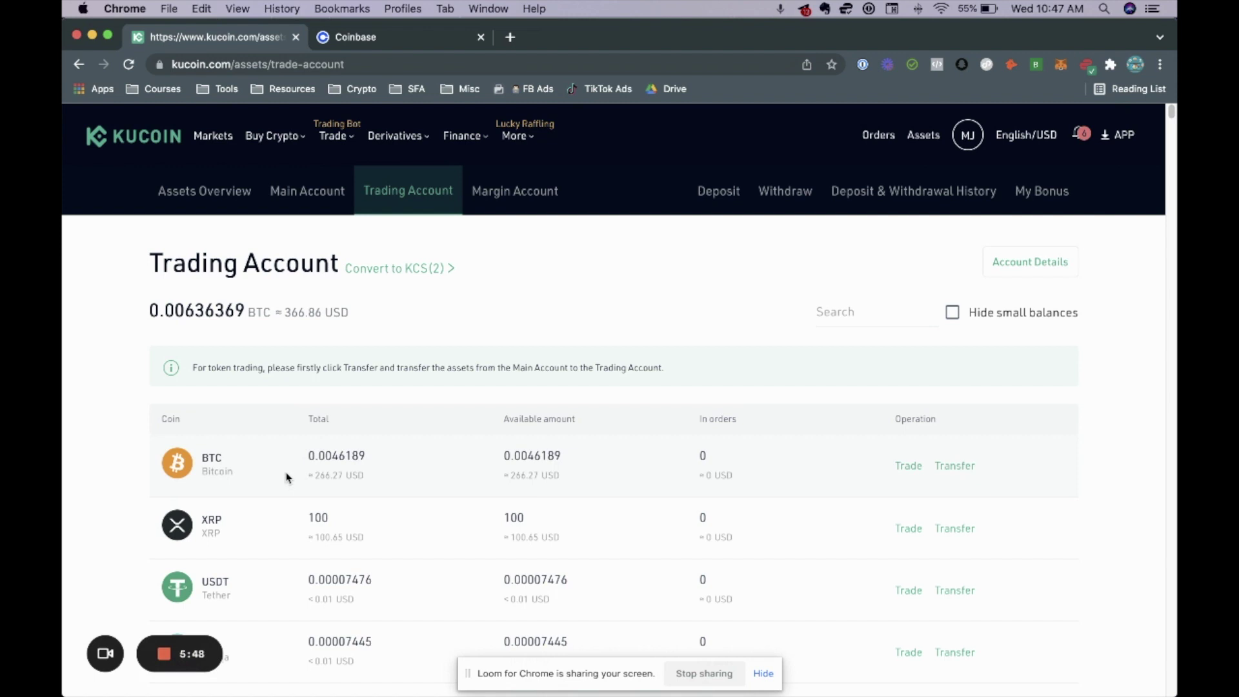
pyautogui.click(350, 45)
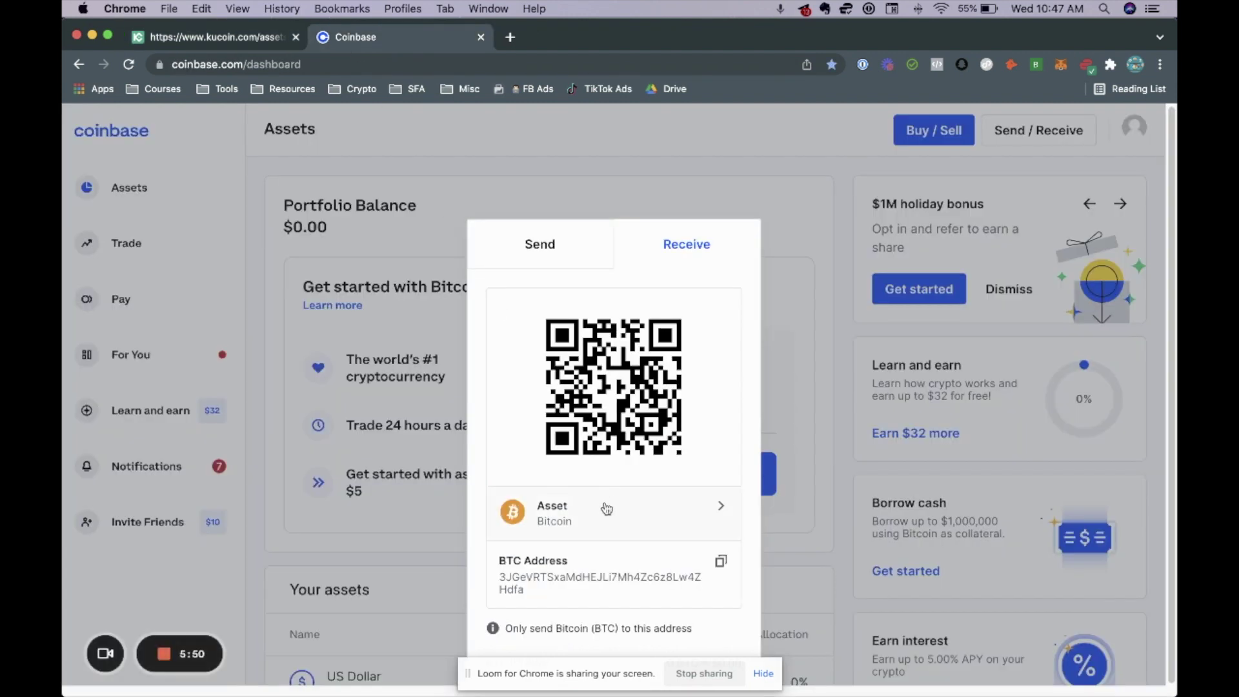
pyautogui.click(694, 523)
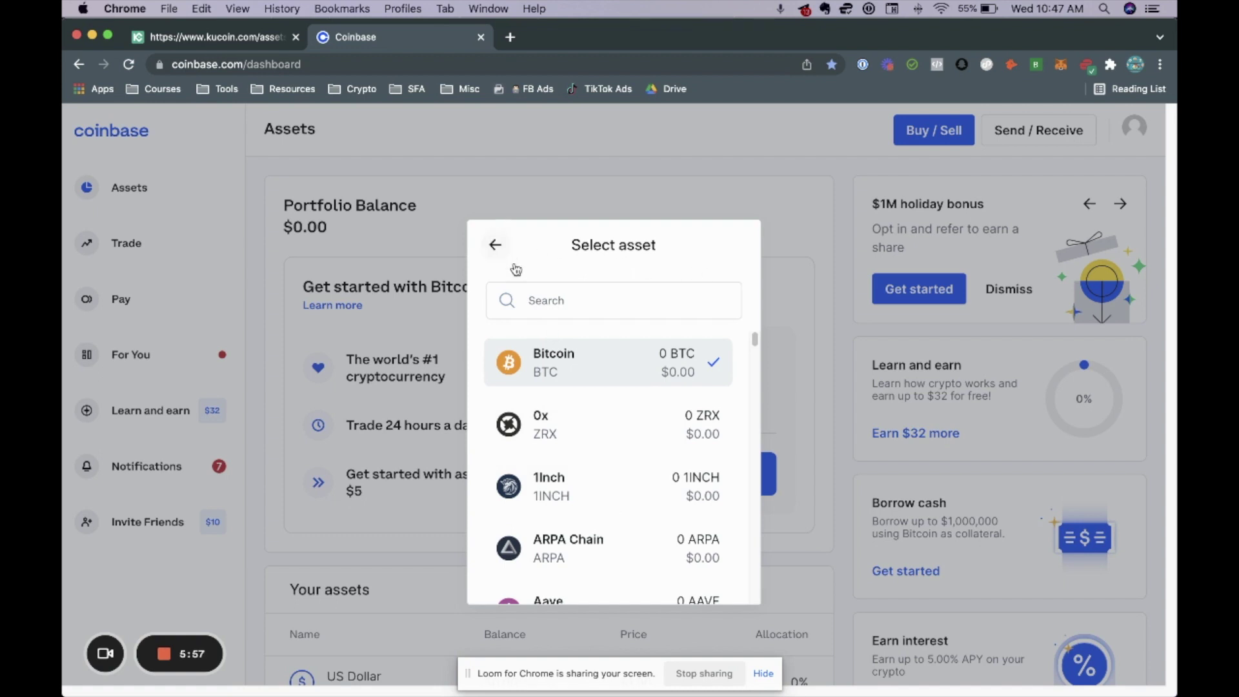
pyautogui.click(495, 245)
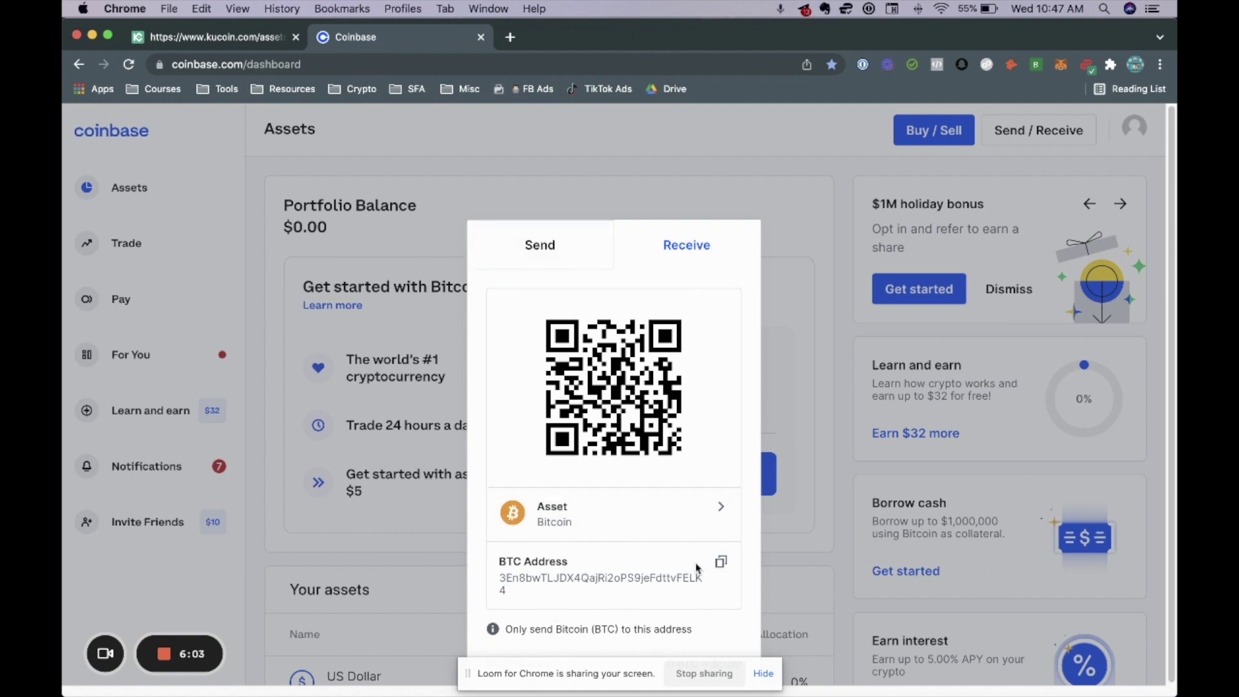
pyautogui.click(722, 566)
pyautogui.click(221, 44)
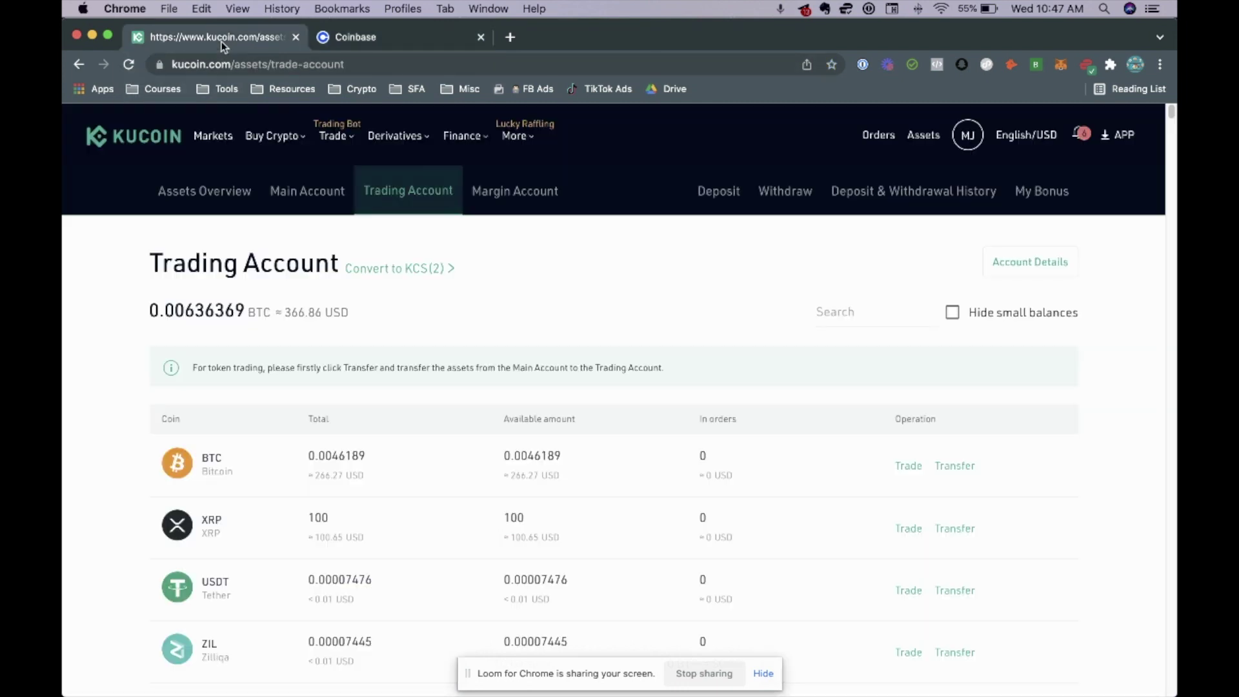
# Transfer the full 0.0046189 BTC from the Trading Account to the Main Account and view its balances
pyautogui.moveTo(336, 135)
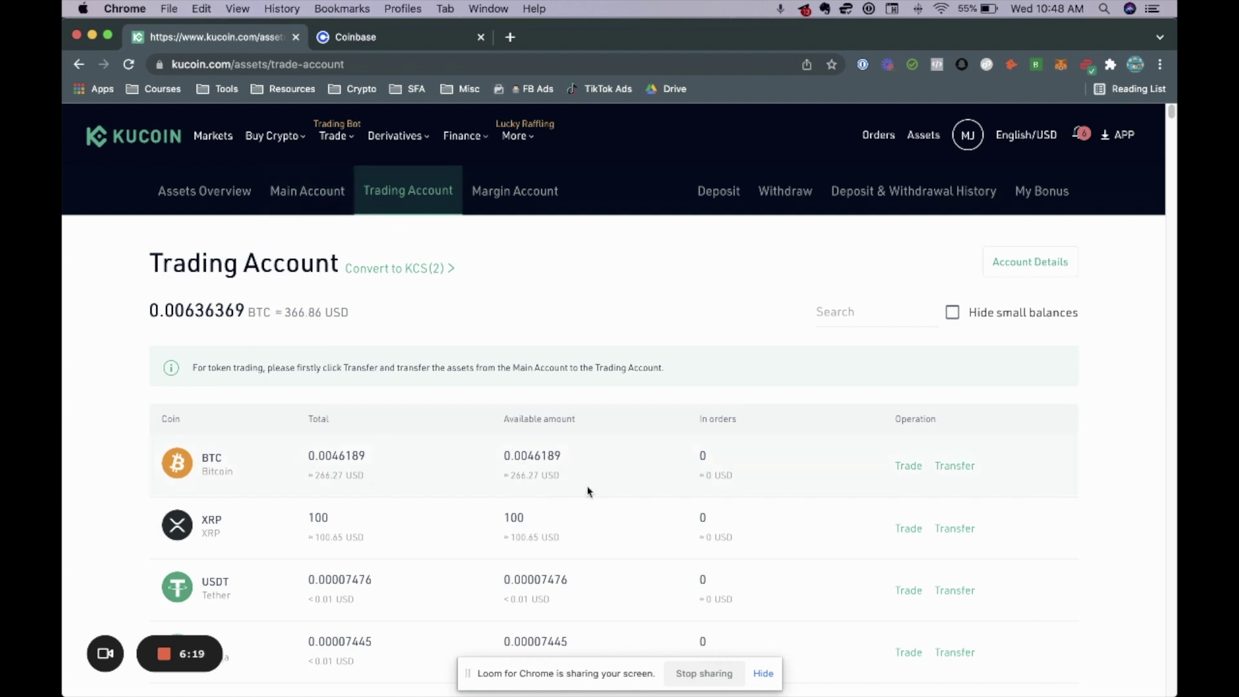
pyautogui.click(968, 470)
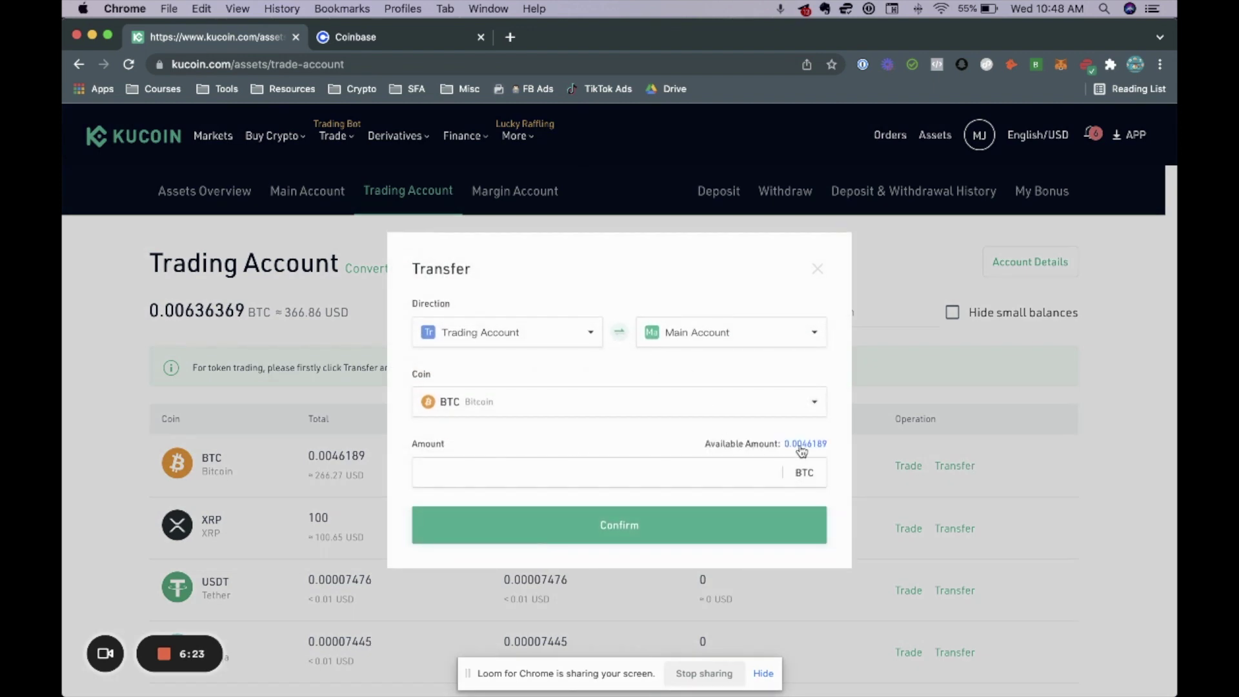
pyautogui.click(804, 445)
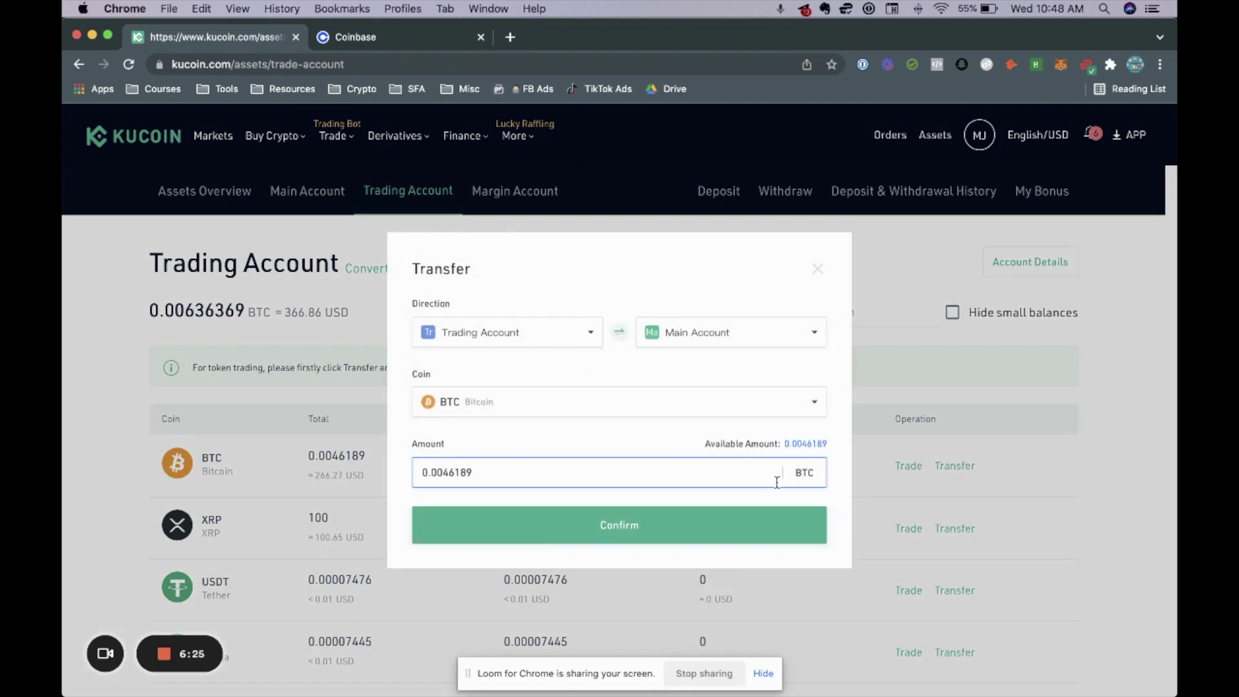
pyautogui.click(641, 527)
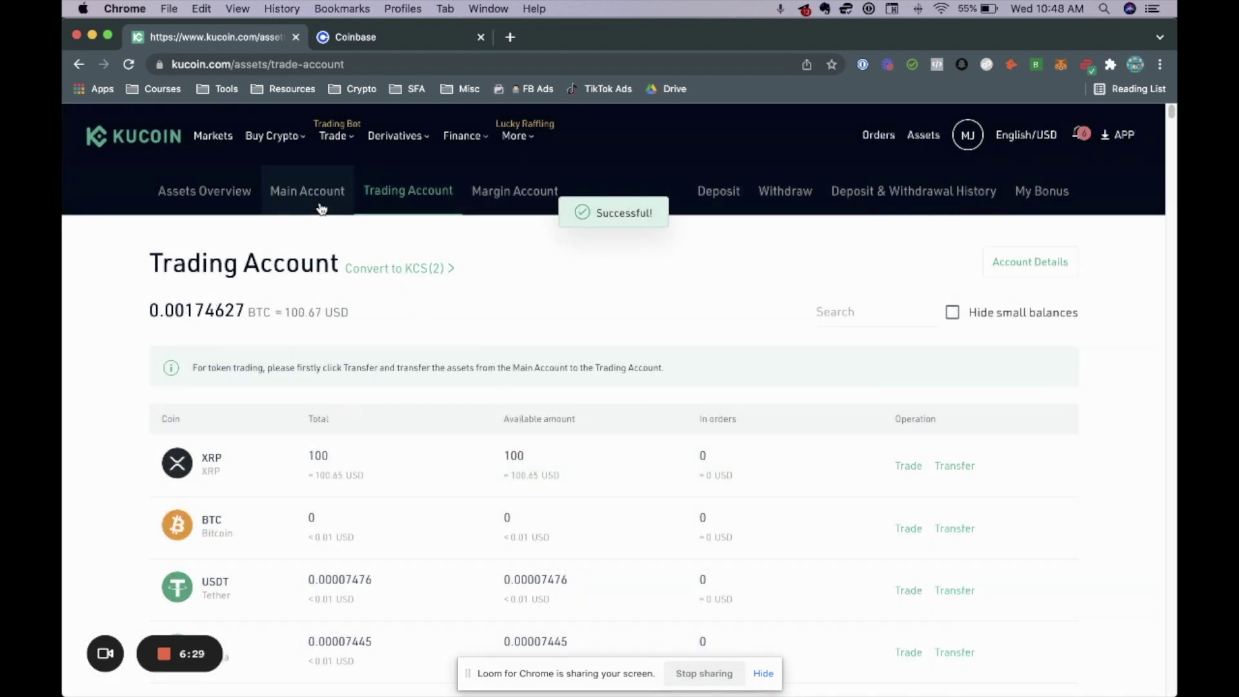
pyautogui.click(320, 208)
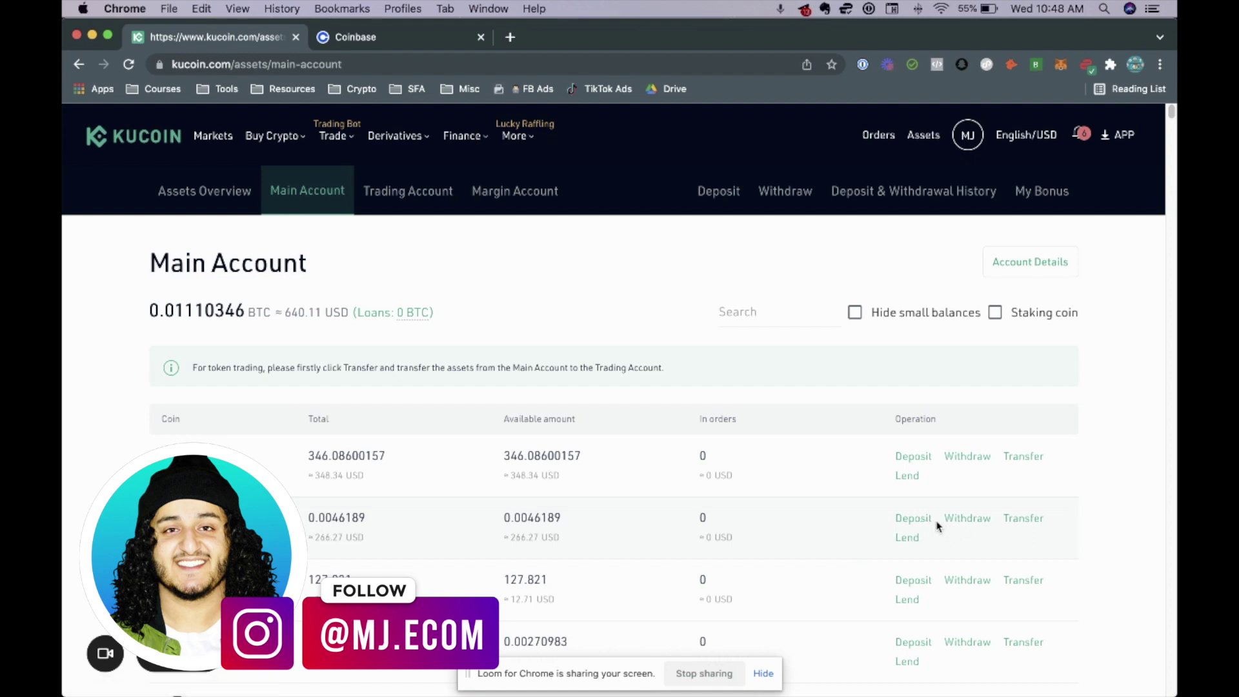
# Start a BTC withdrawal and paste the Coinbase receive address into Wallet Address
pyautogui.click(959, 520)
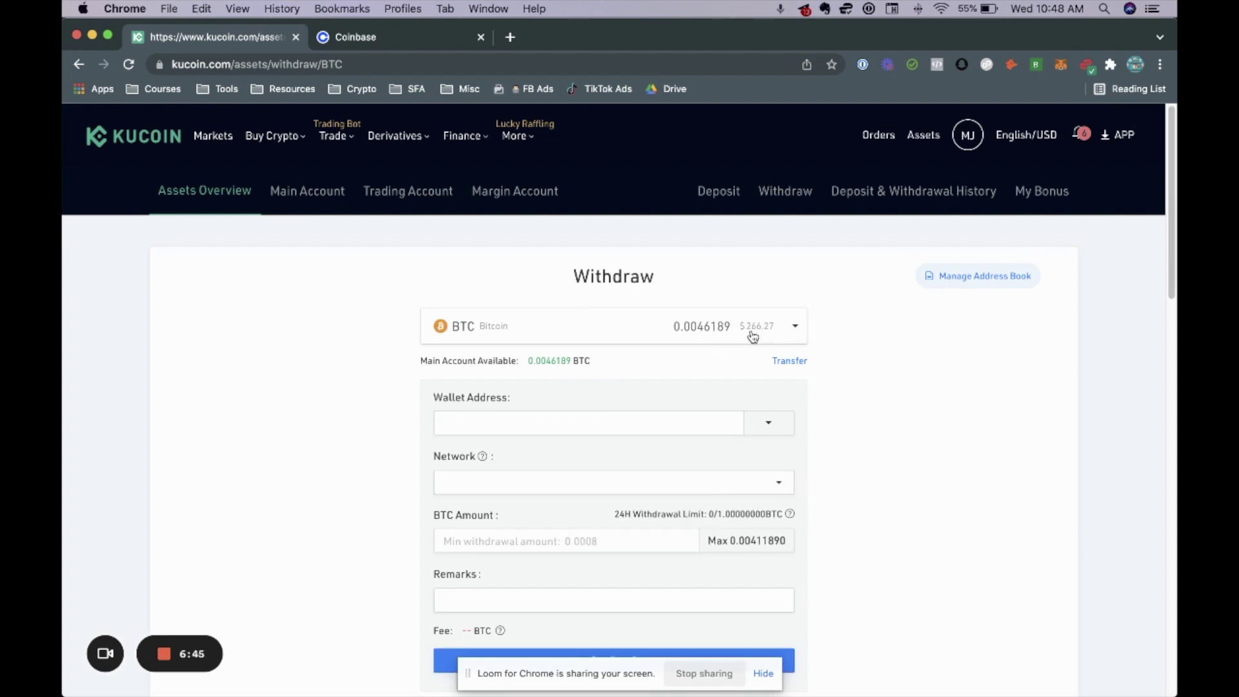
pyautogui.click(623, 424)
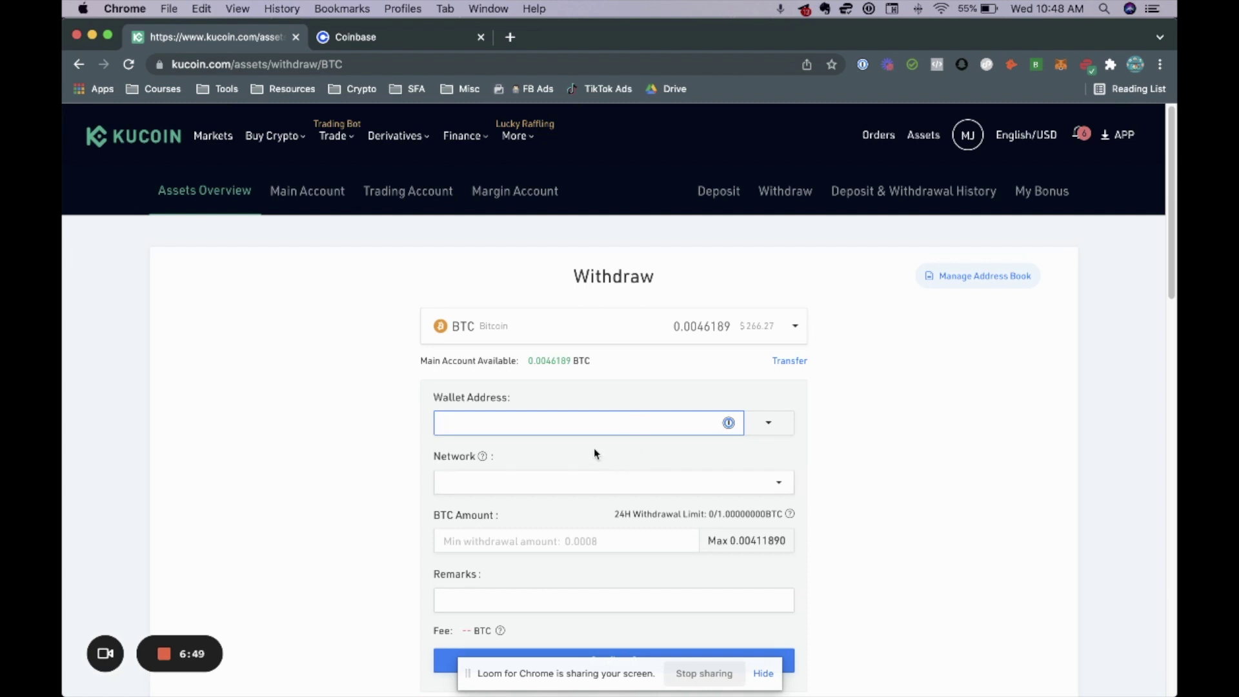
pyautogui.click(389, 40)
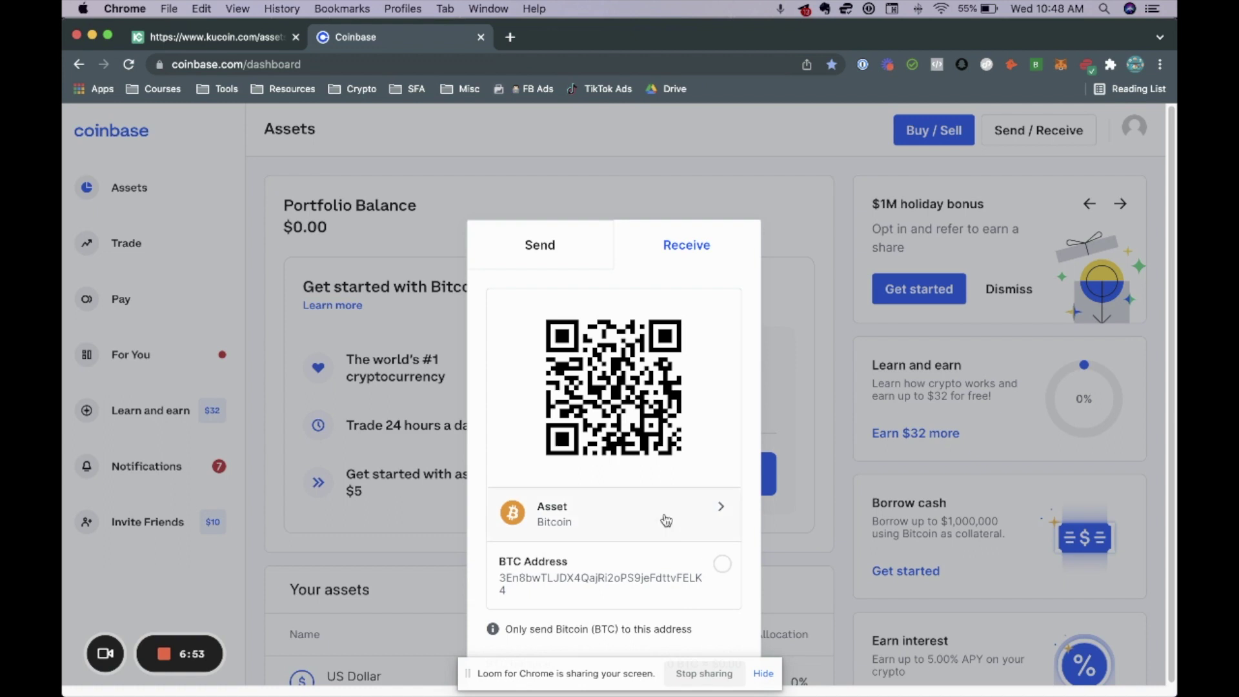
pyautogui.click(219, 41)
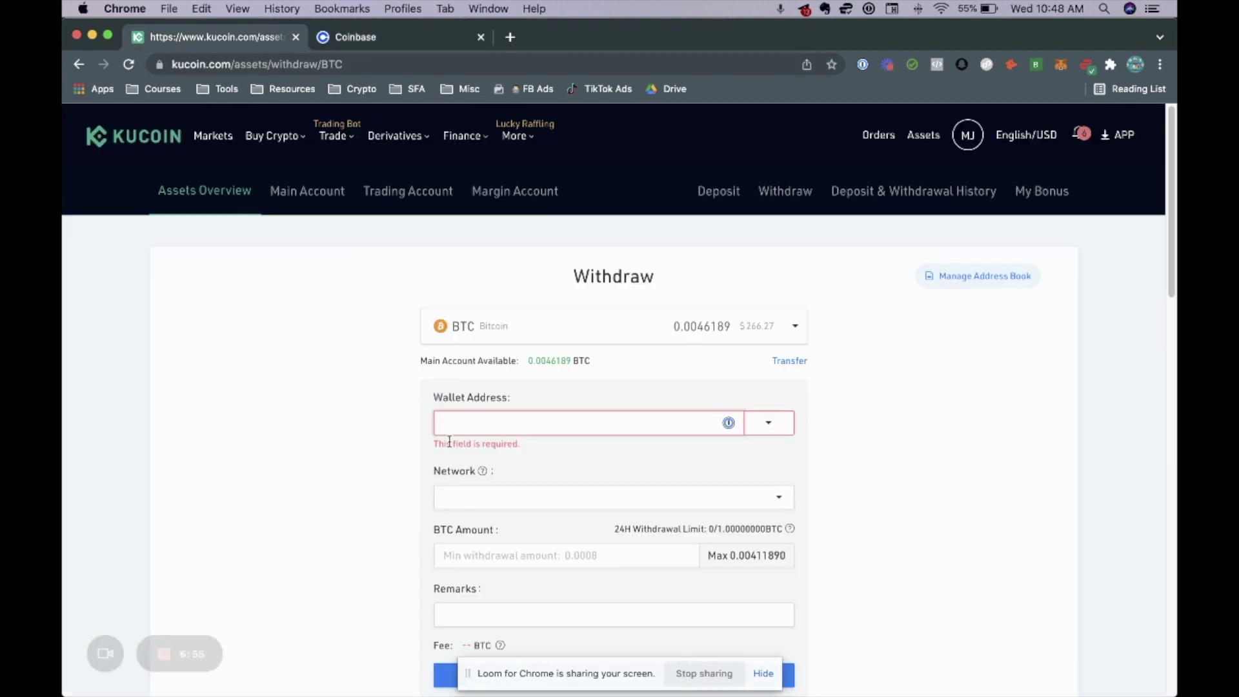
pyautogui.click(463, 419)
pyautogui.press('super+v')
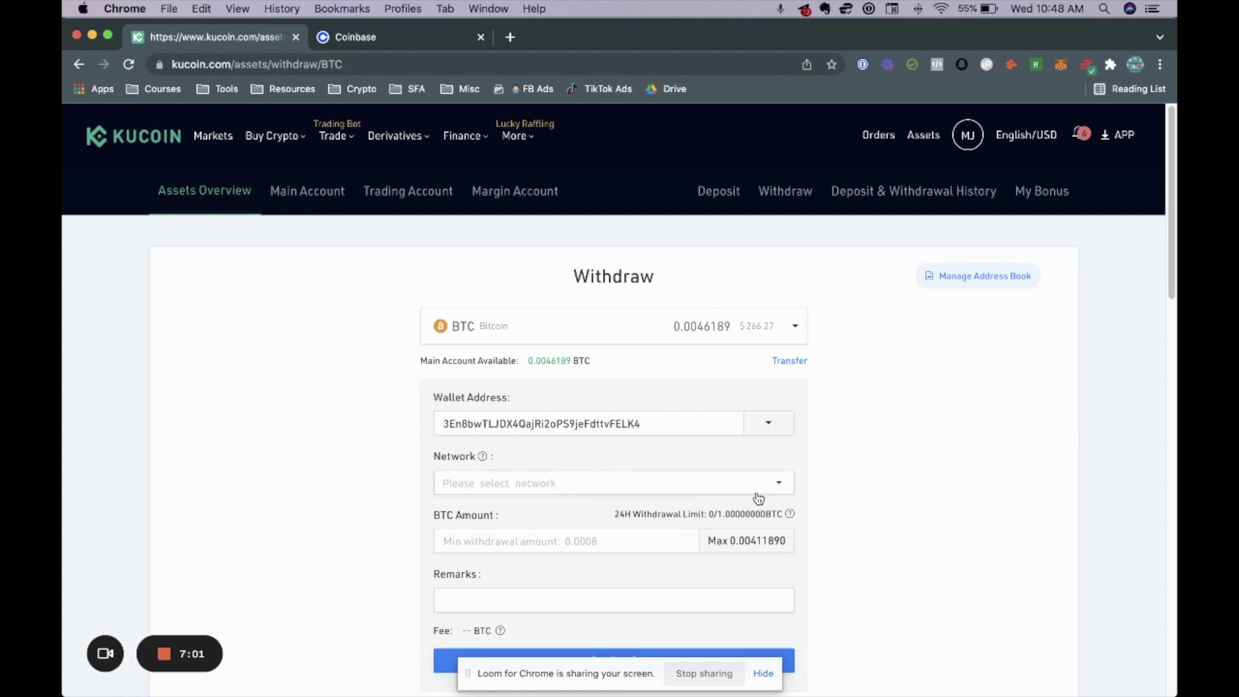
# Select the BTC network and fill in the maximum 0.00411890 BTC amount
pyautogui.click(787, 487)
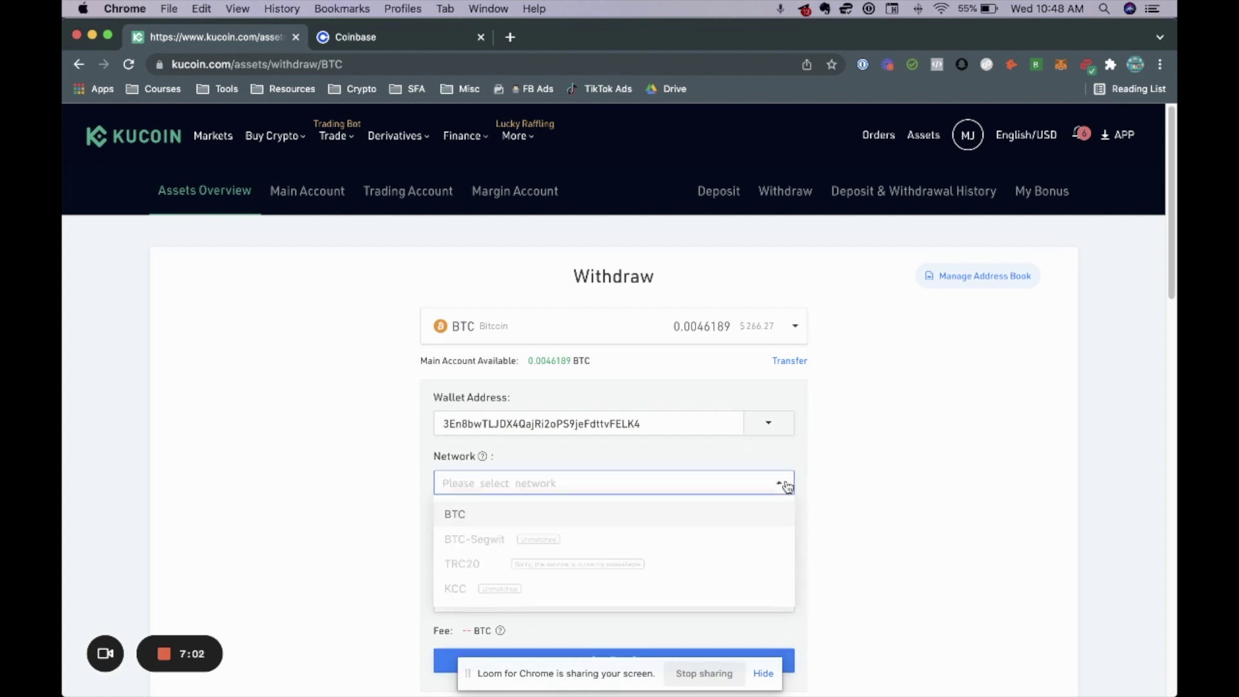
pyautogui.click(477, 517)
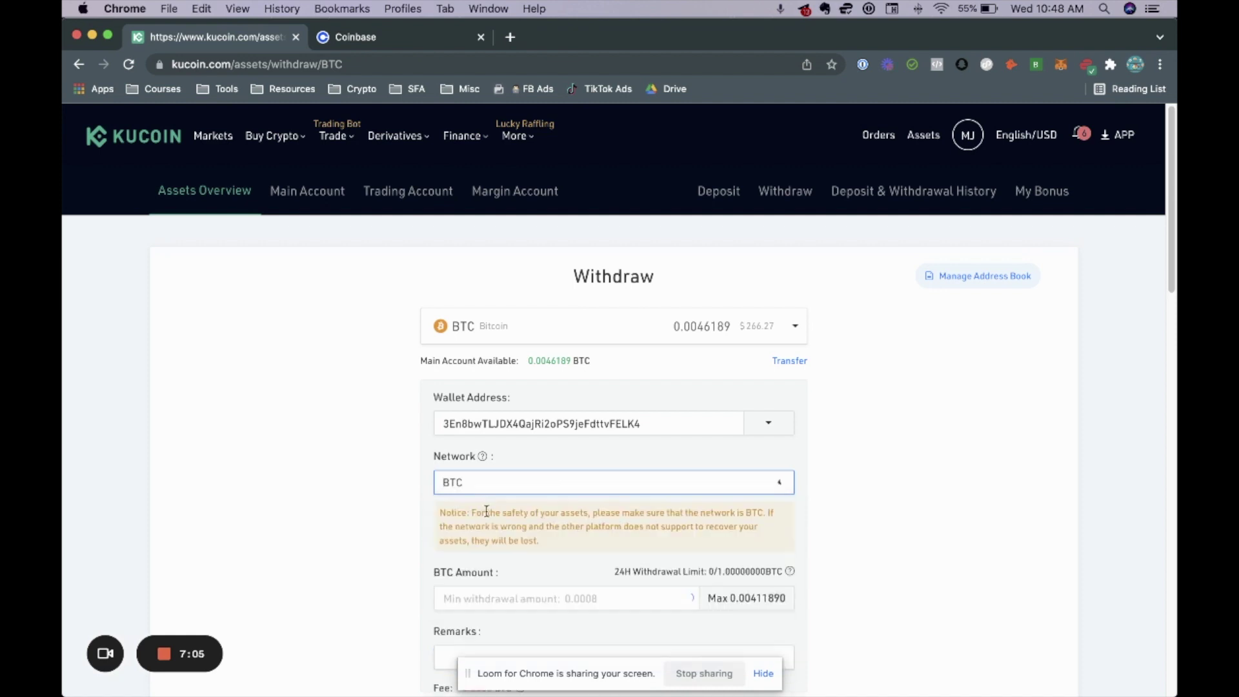
pyautogui.scroll(-1, 875, 497)
pyautogui.scroll(-1, 876, 496)
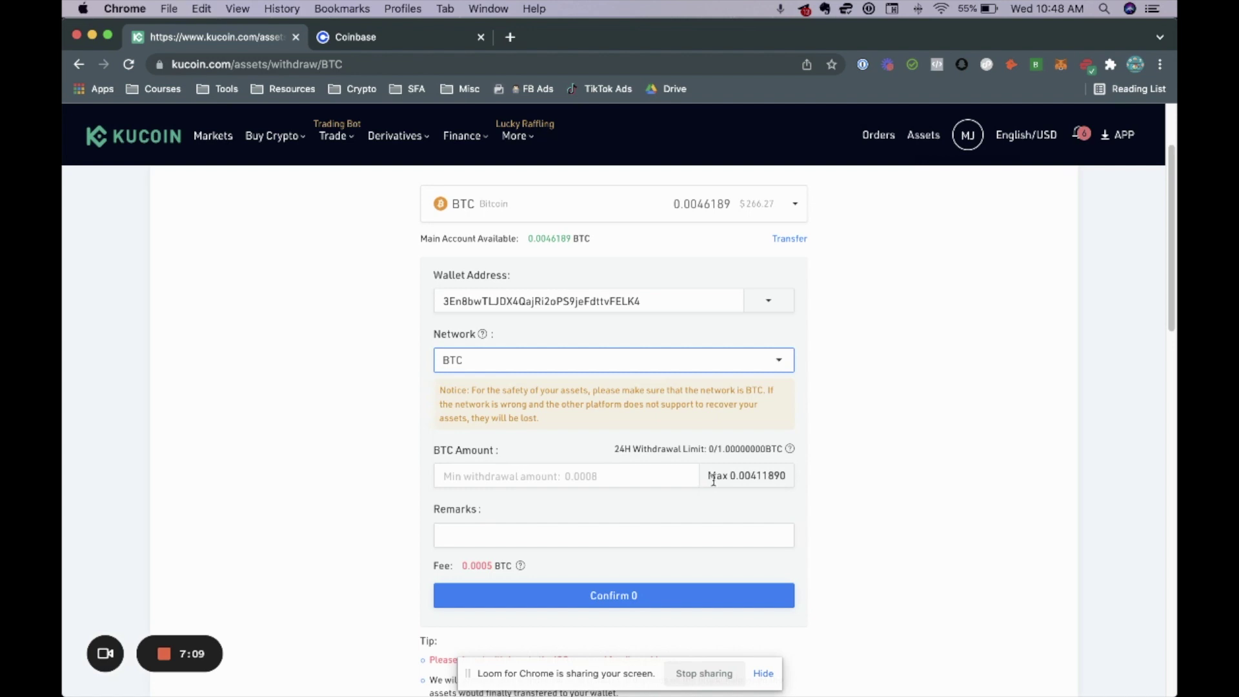
pyautogui.click(743, 474)
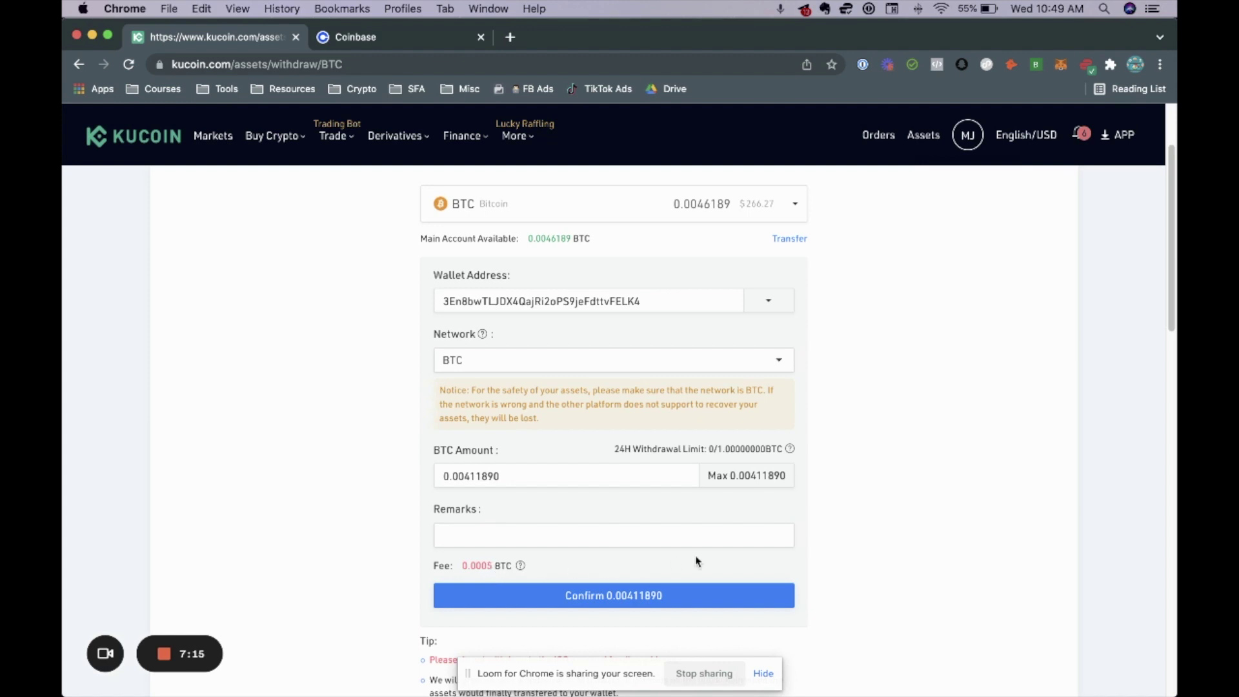
# Verify the address against Coinbase and submit the 0.00411890 BTC withdrawal request
pyautogui.scroll(-1, 804, 545)
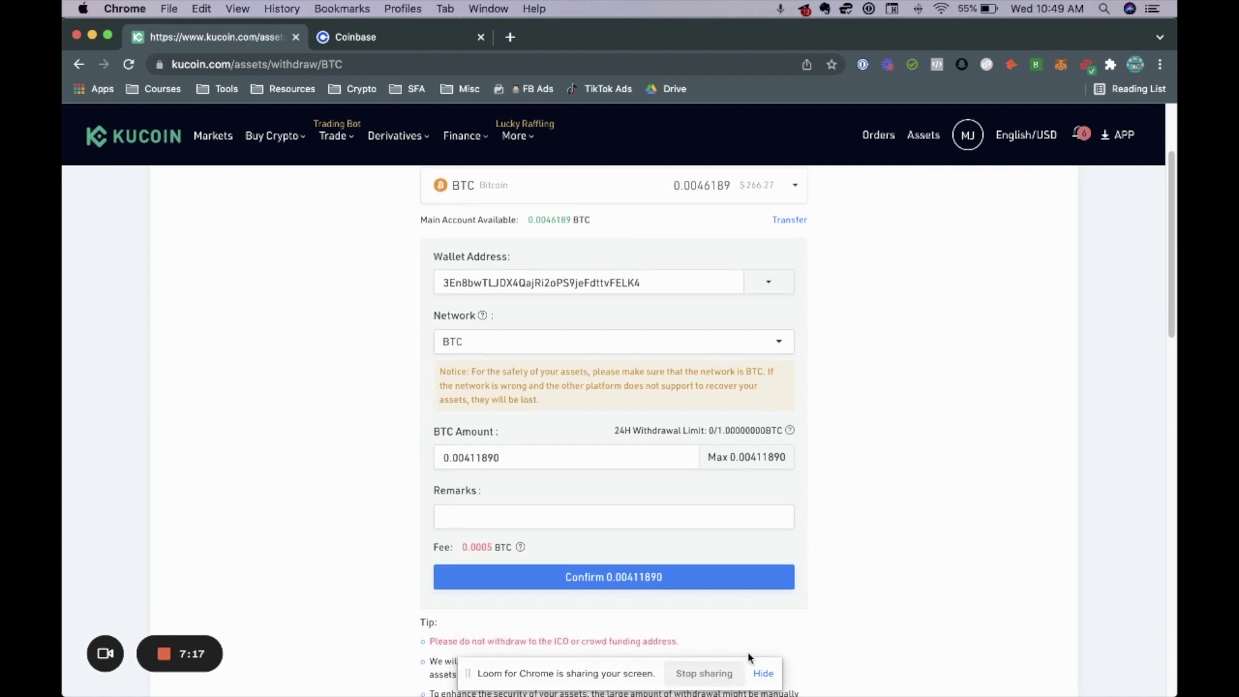
pyautogui.click(764, 673)
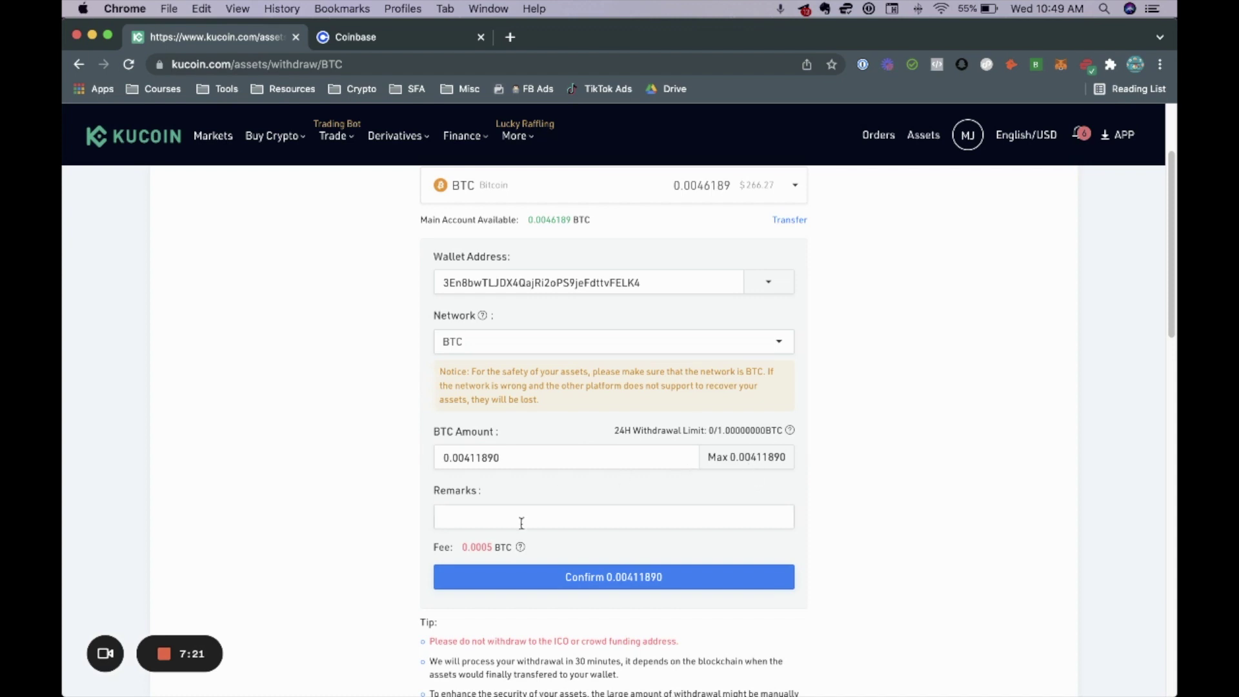
pyautogui.scroll(3, 600, 437)
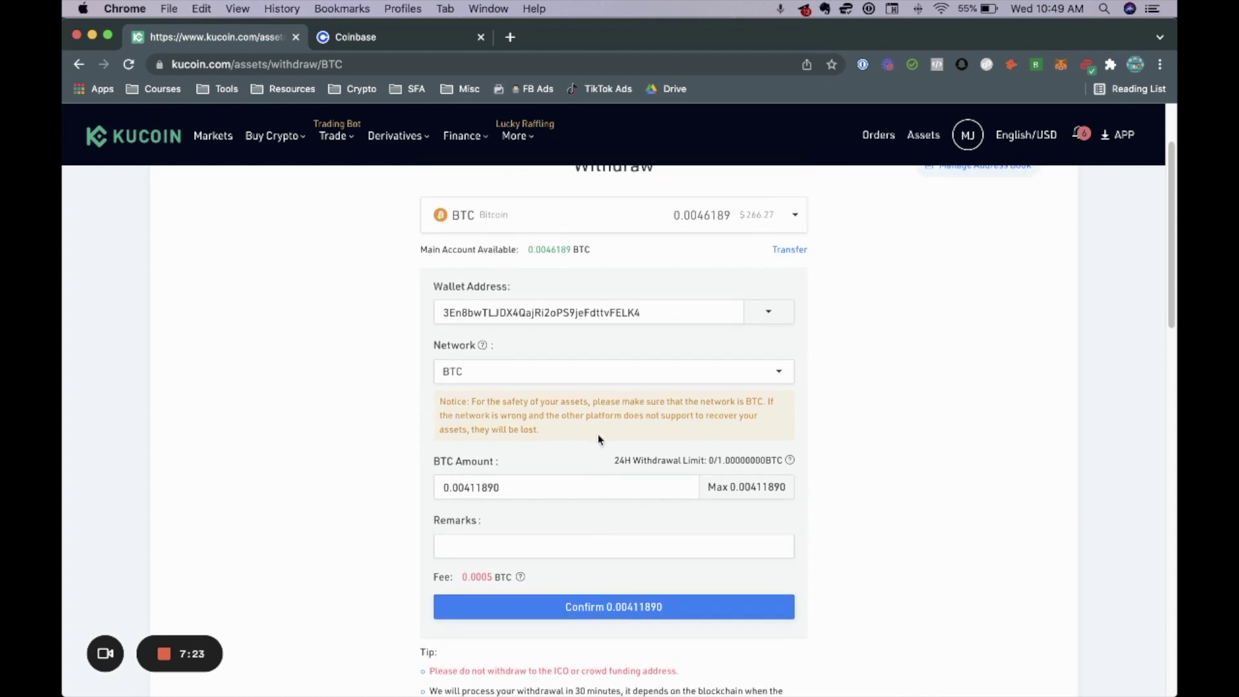
pyautogui.scroll(-1, 555, 342)
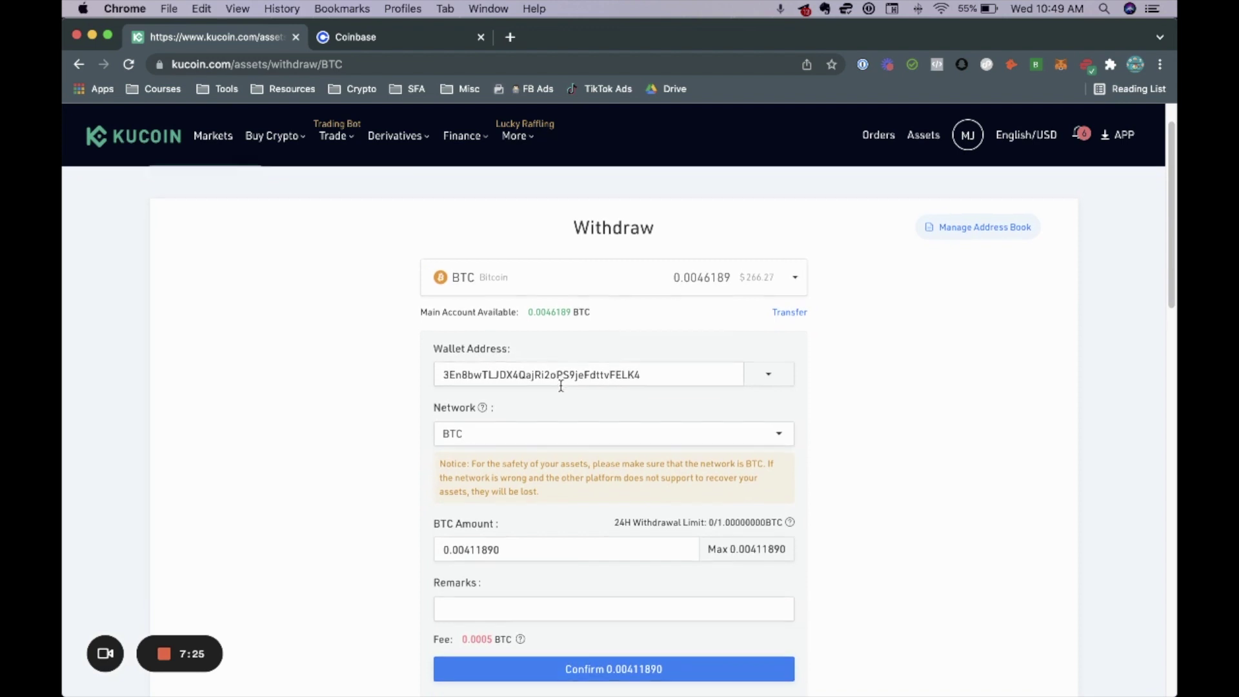
pyautogui.click(401, 37)
pyautogui.click(204, 41)
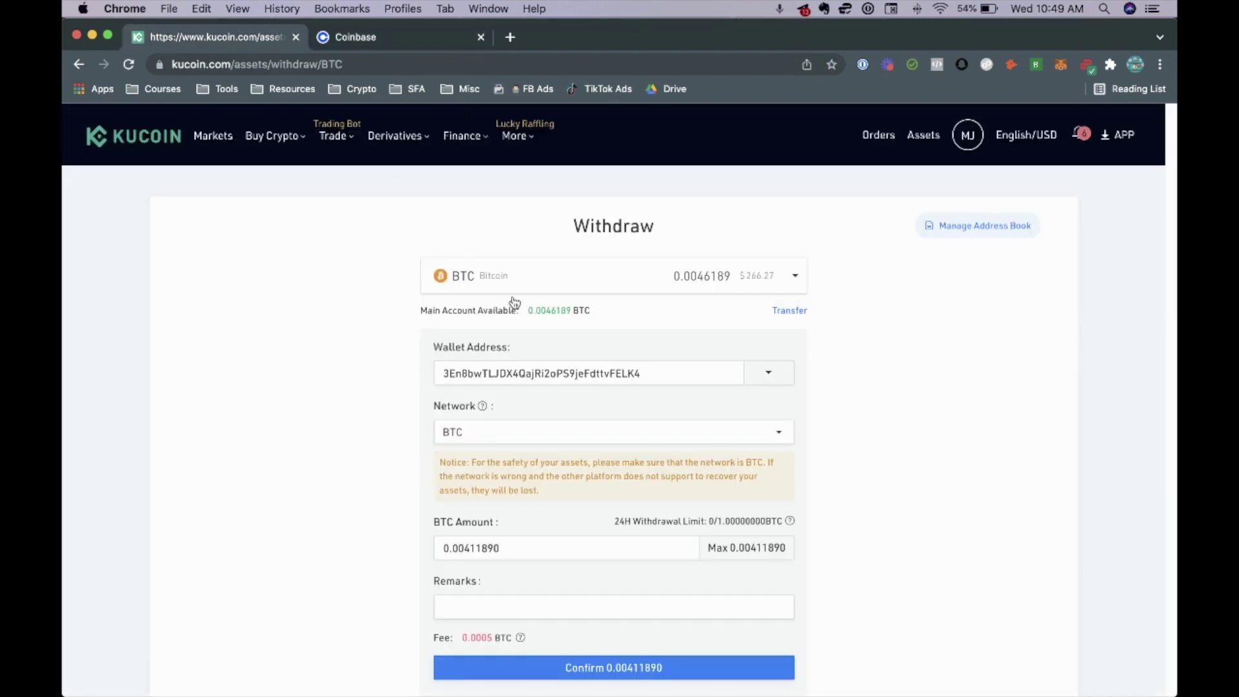
pyautogui.scroll(-3, 708, 471)
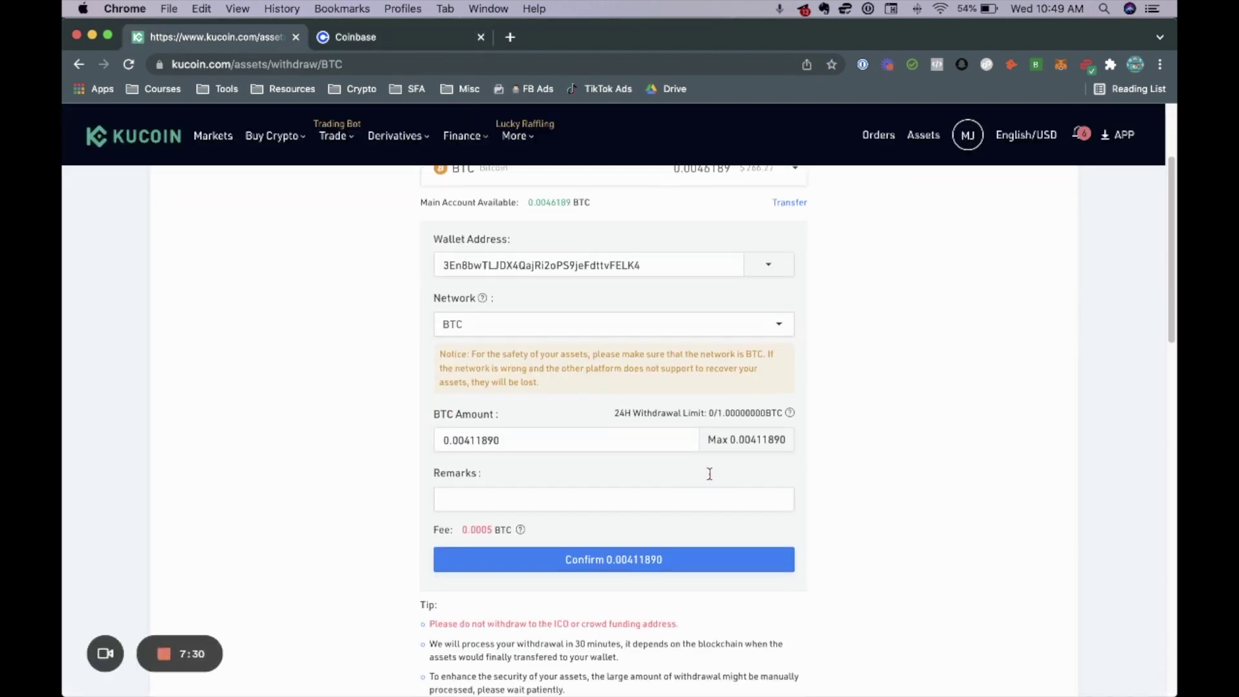
pyautogui.click(626, 556)
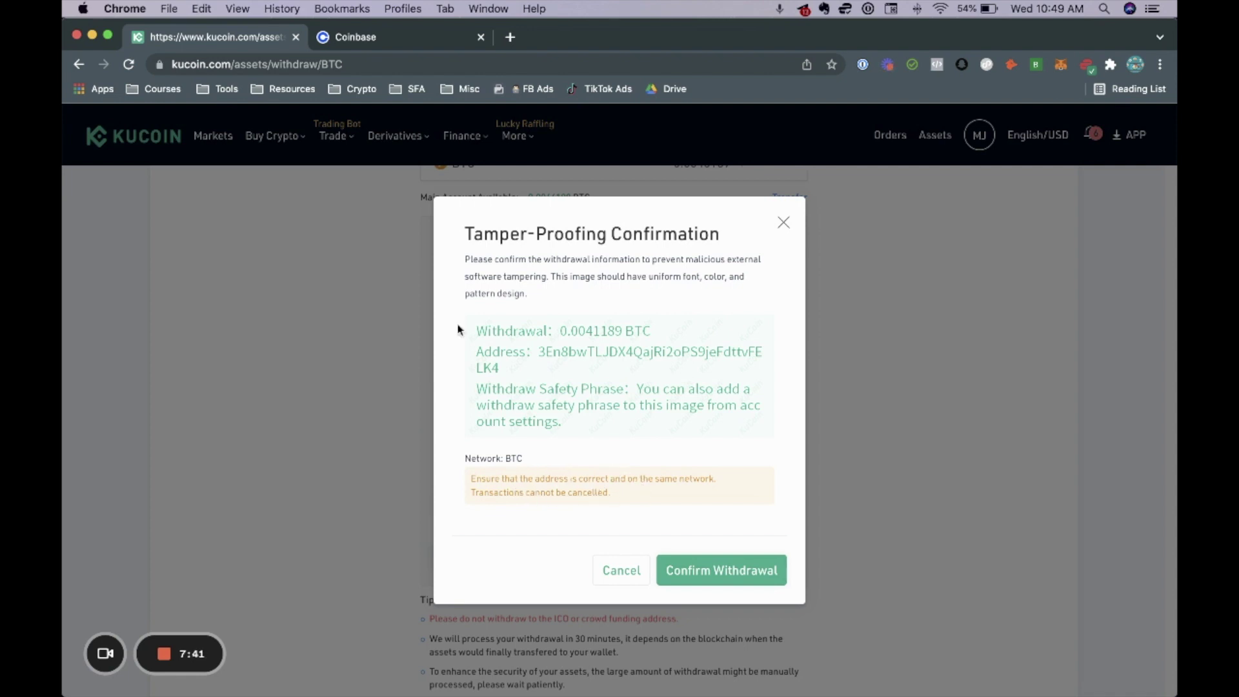
# Double-check the Coinbase receive address, then approve the withdrawal details
pyautogui.click(387, 37)
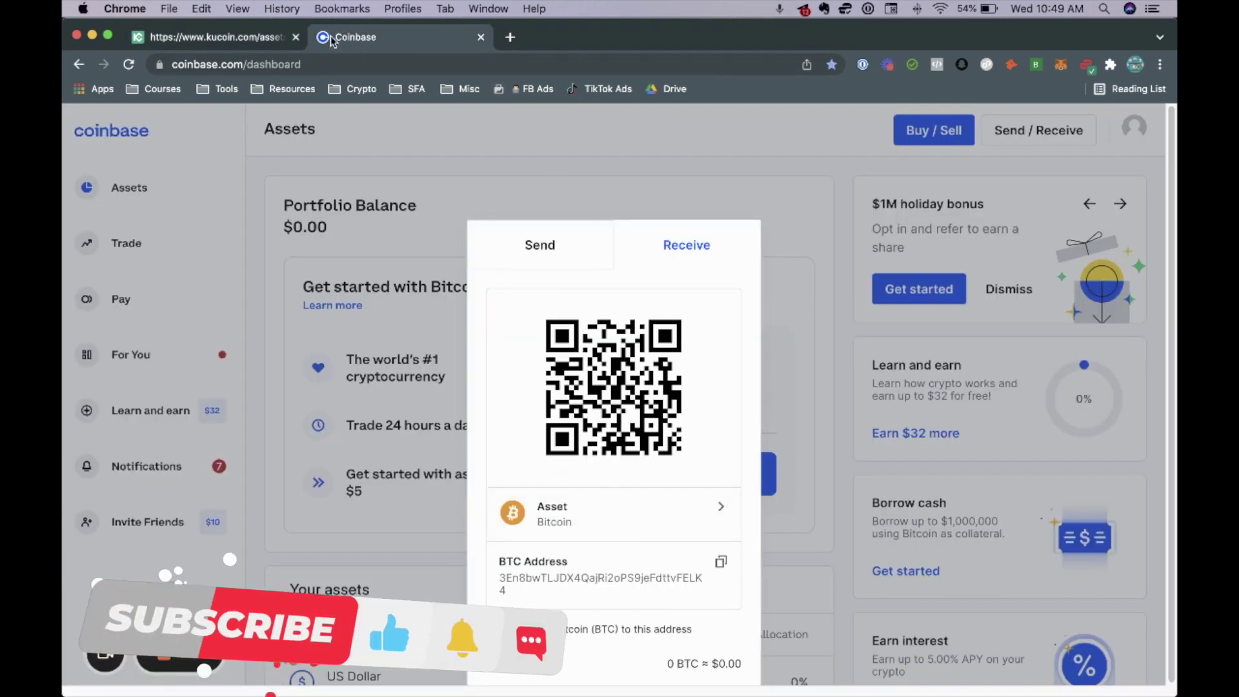
pyautogui.click(222, 37)
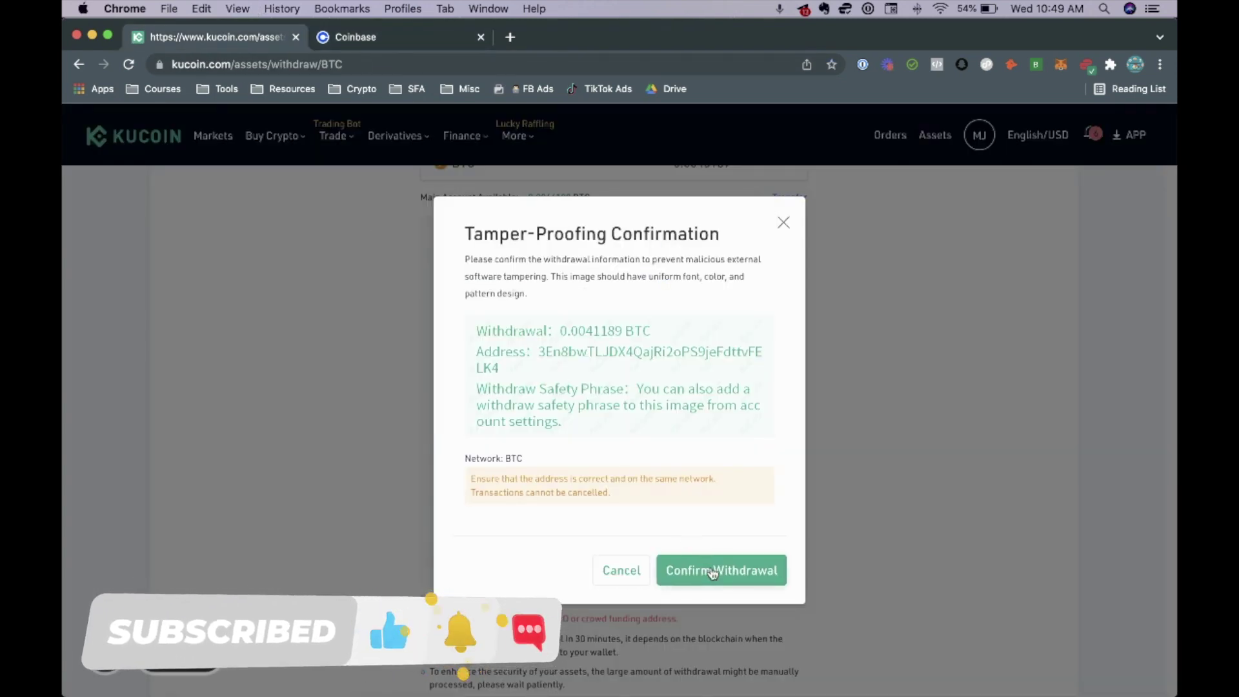
pyautogui.click(684, 569)
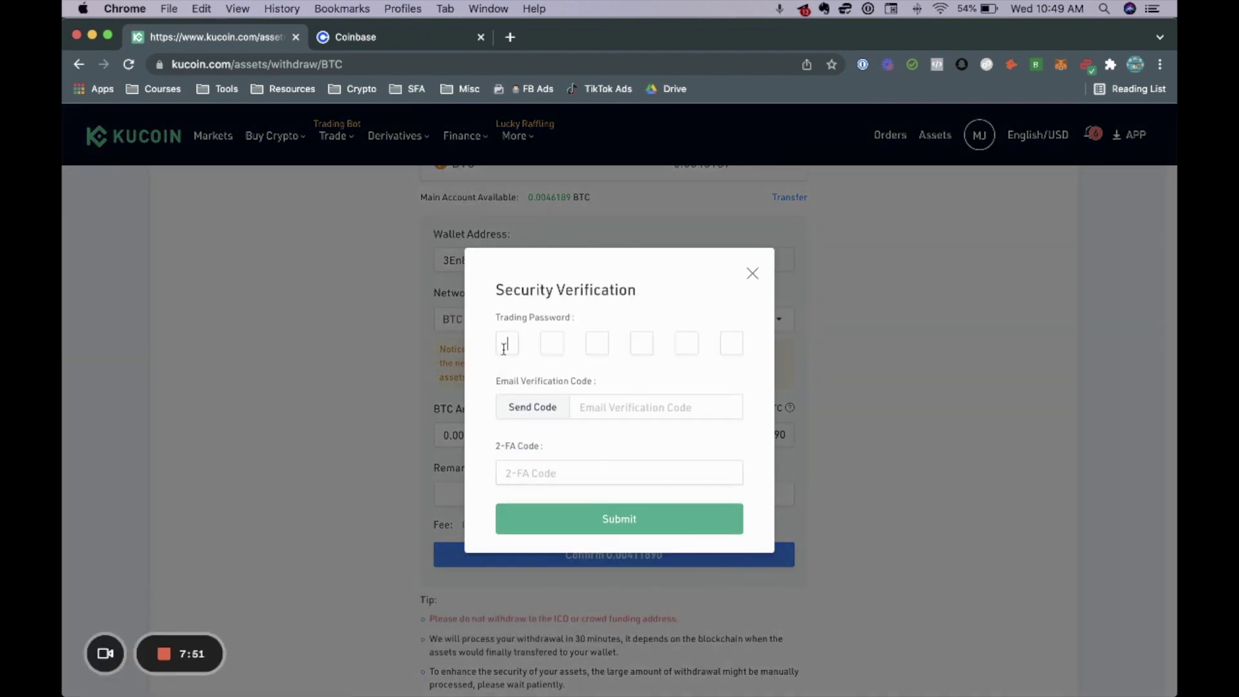
# Enter the six-digit trading password and request an email verification code
pyautogui.write('******')
pyautogui.click(593, 408)
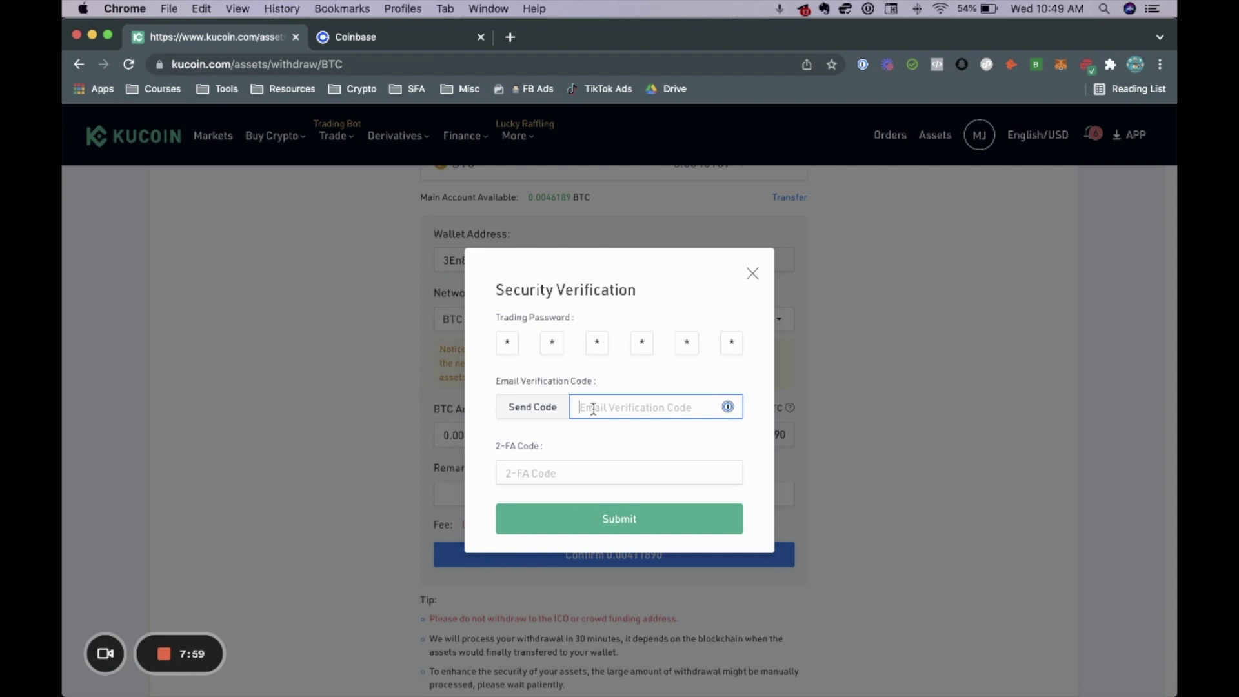
pyautogui.click(515, 409)
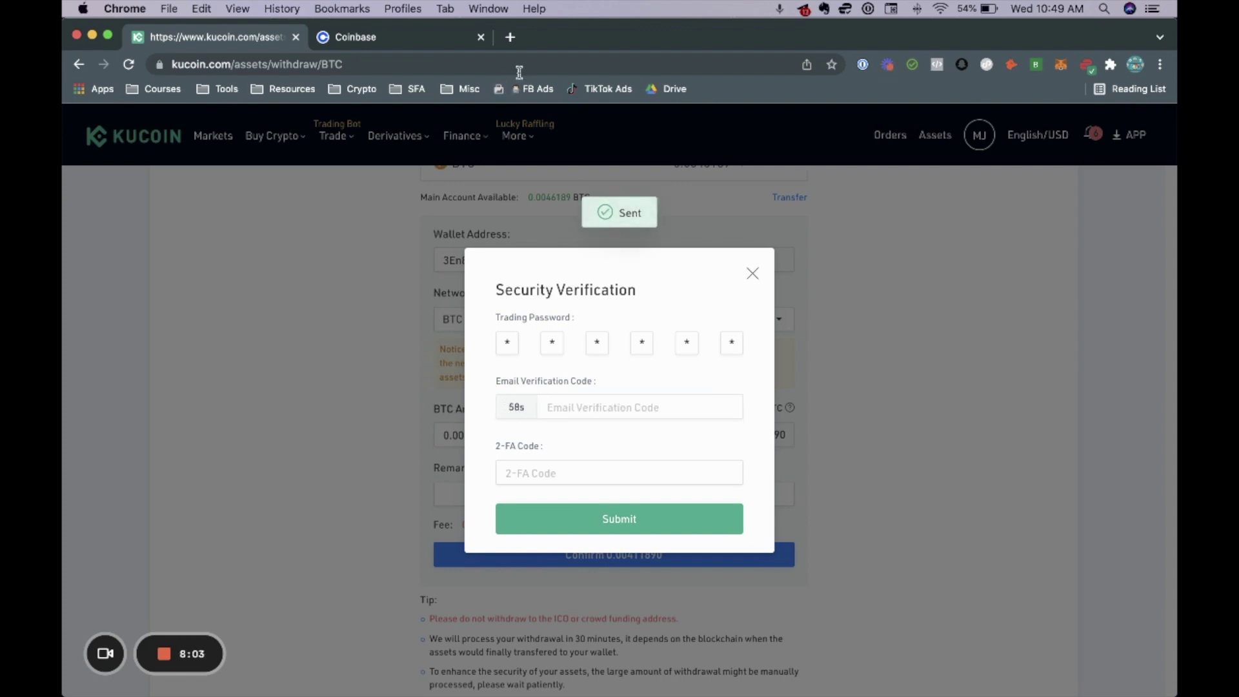
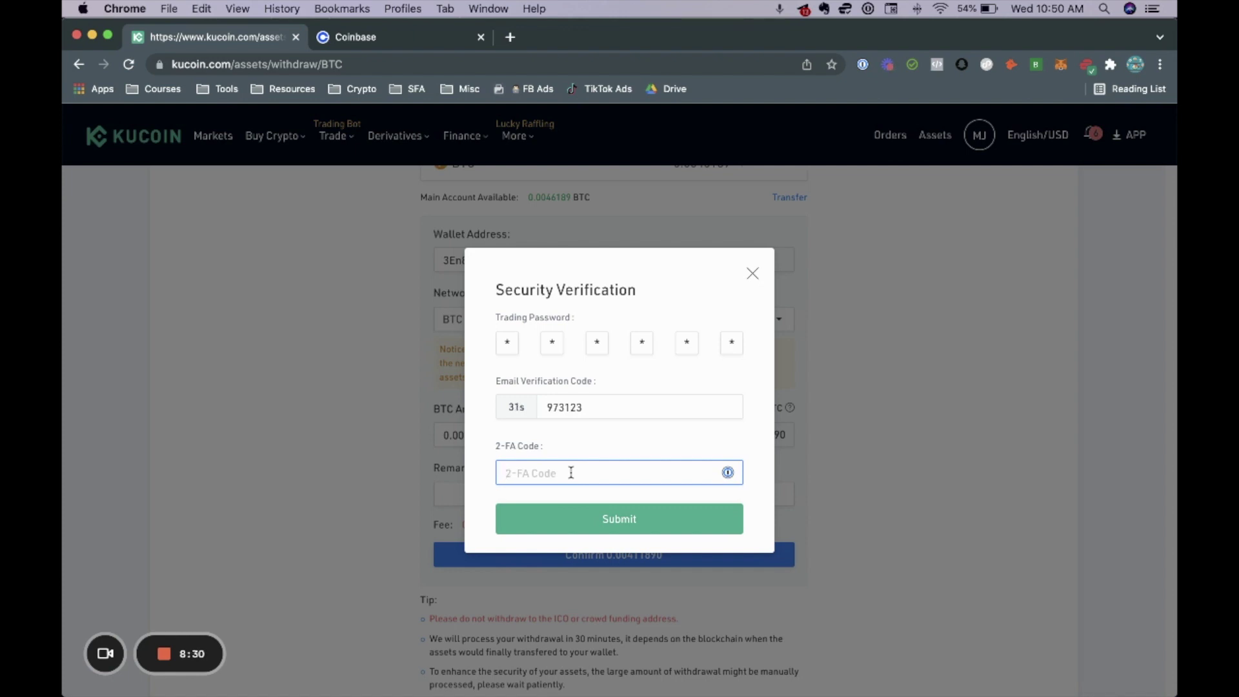
# Submit the 2-FA verification code to complete the 0.0041189 BTC withdrawal
pyautogui.click(607, 520)
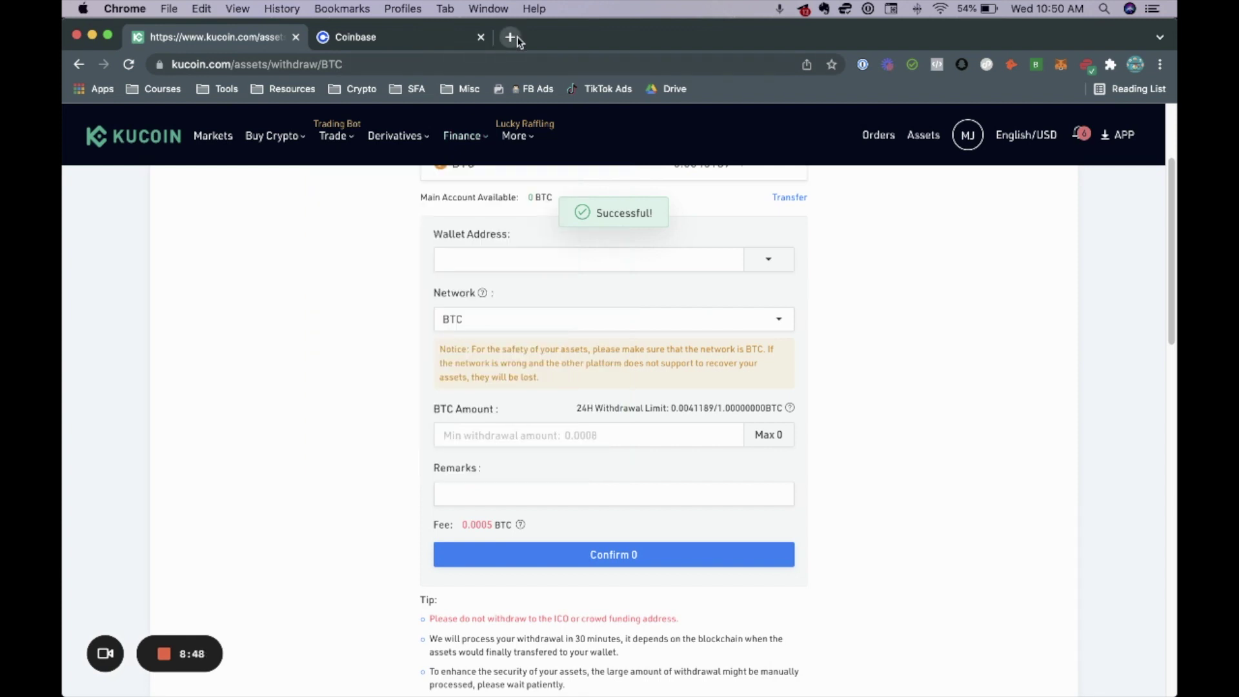
# Open Gmail in a new browser tab
pyautogui.click(510, 37)
pyautogui.write('gm')
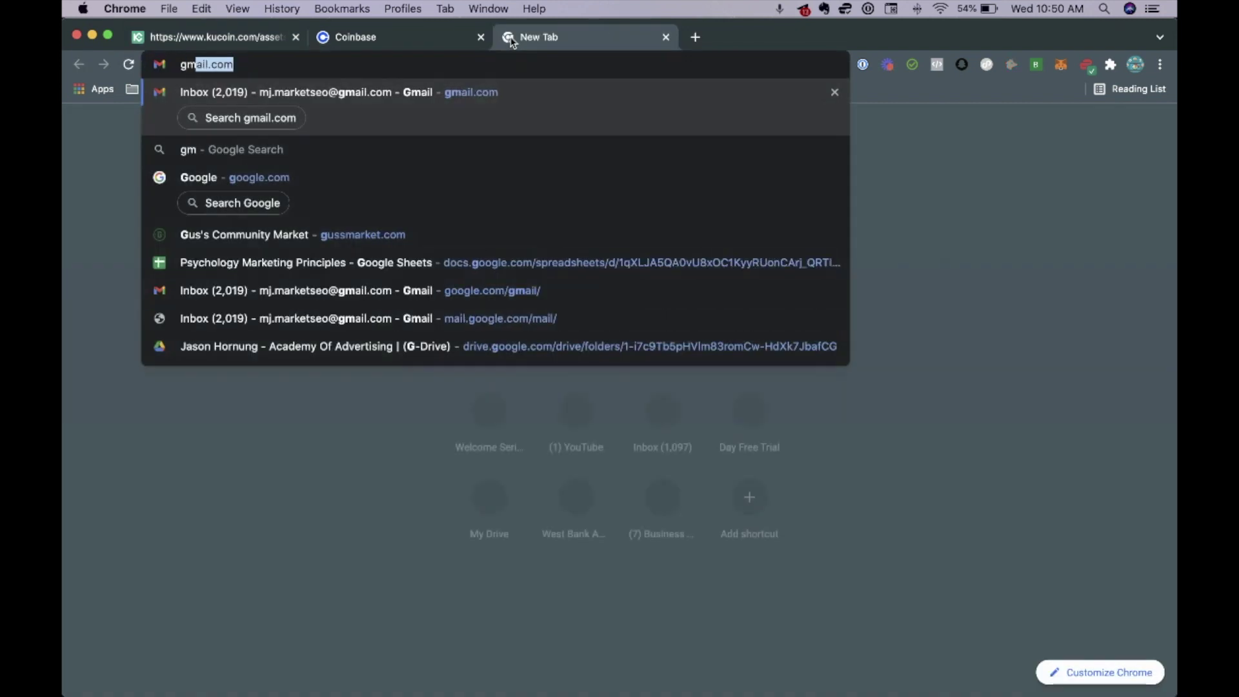
pyautogui.press('Return')
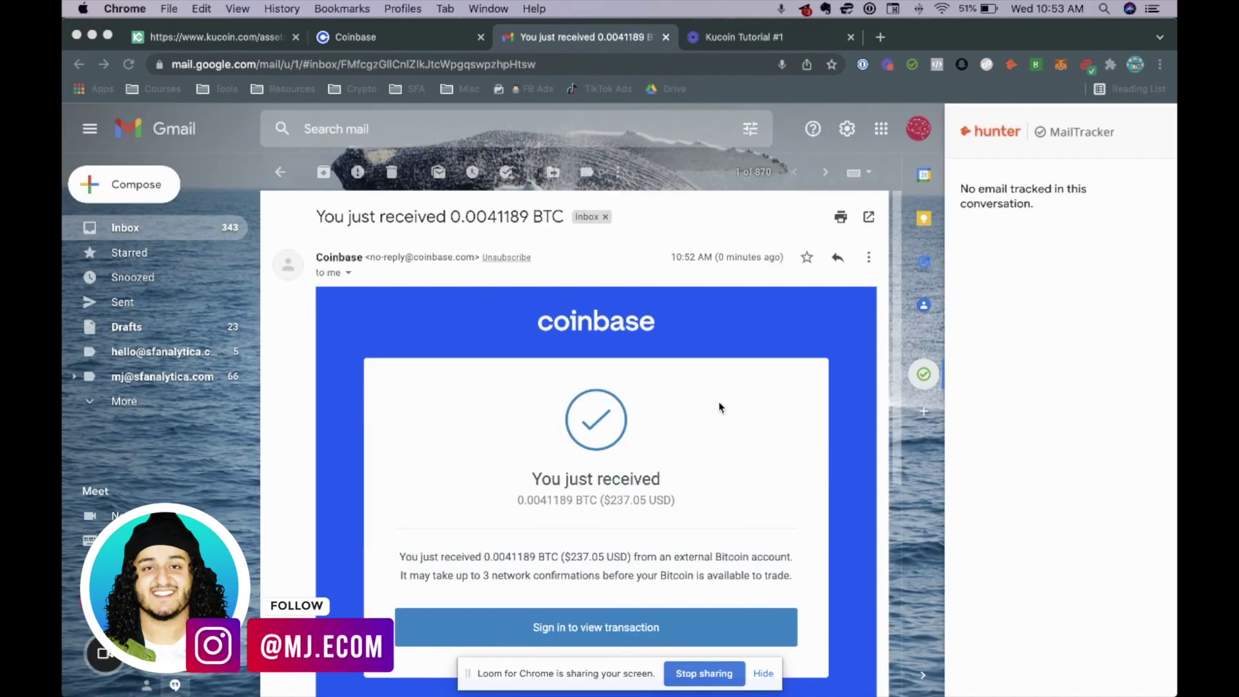
# Find Coinbase's 0.0041189 BTC receipt email and open that transaction on Coinbase
pyautogui.scroll(-1, 639, 449)
pyautogui.scroll(-1, 638, 450)
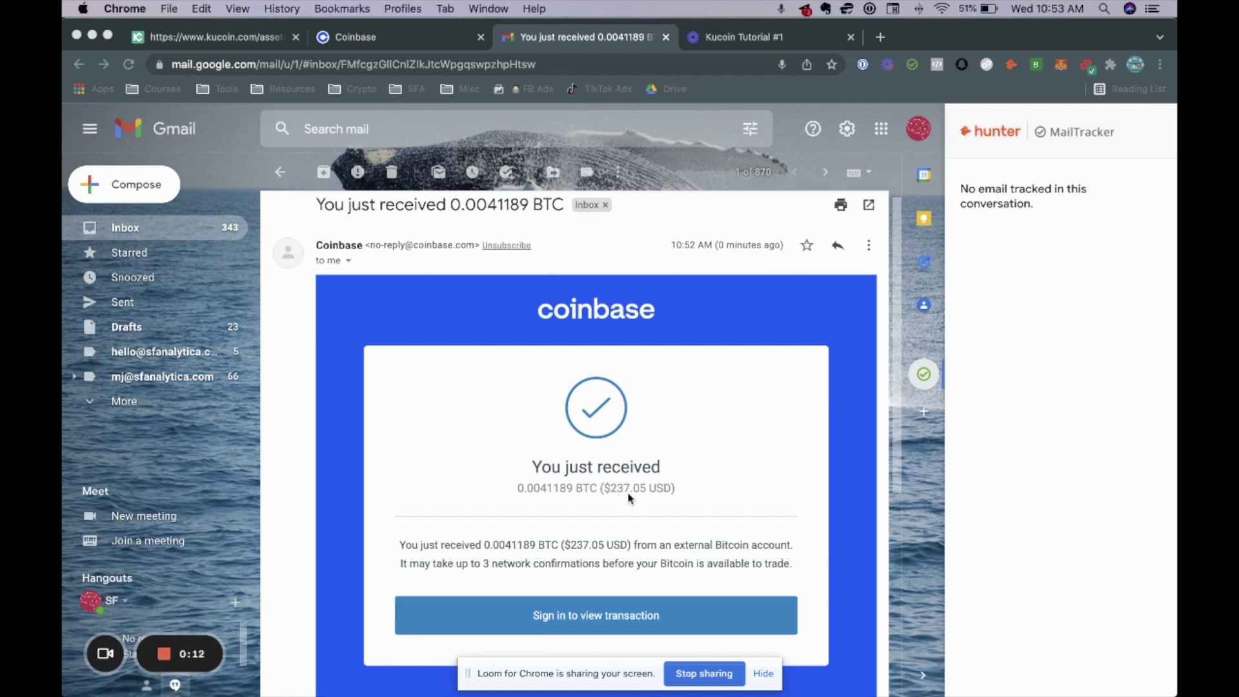
pyautogui.scroll(-2, 692, 599)
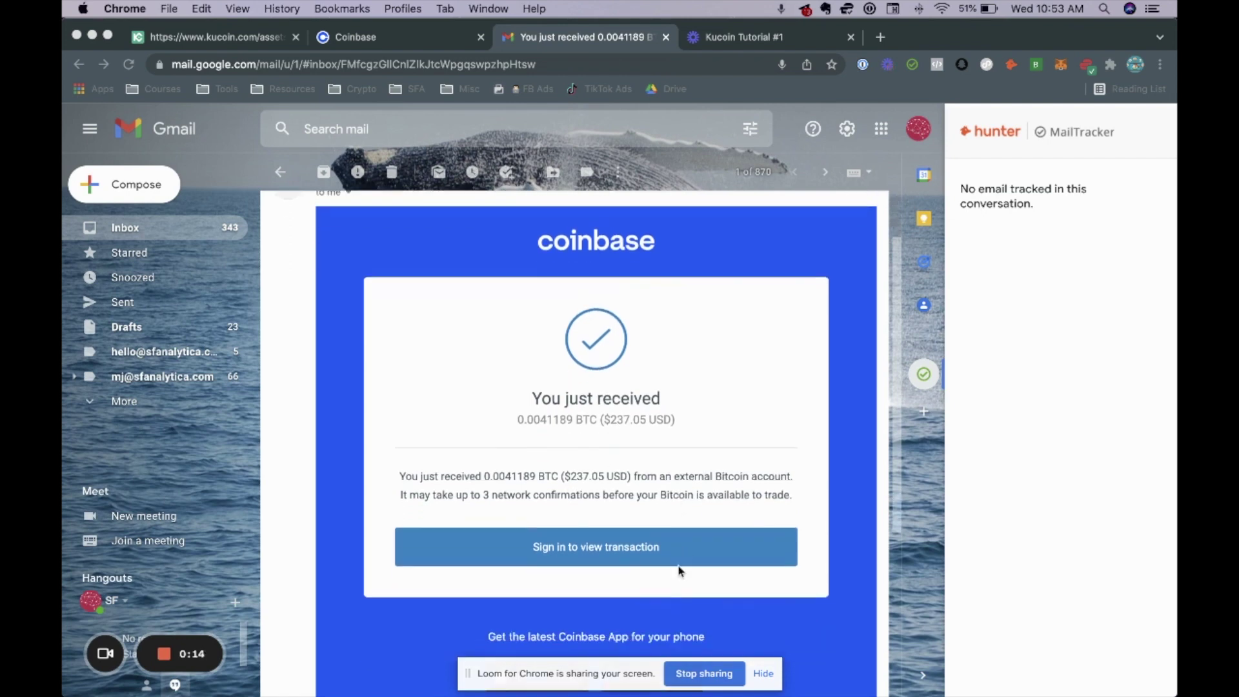
pyautogui.scroll(2, 622, 532)
pyautogui.scroll(-1, 629, 529)
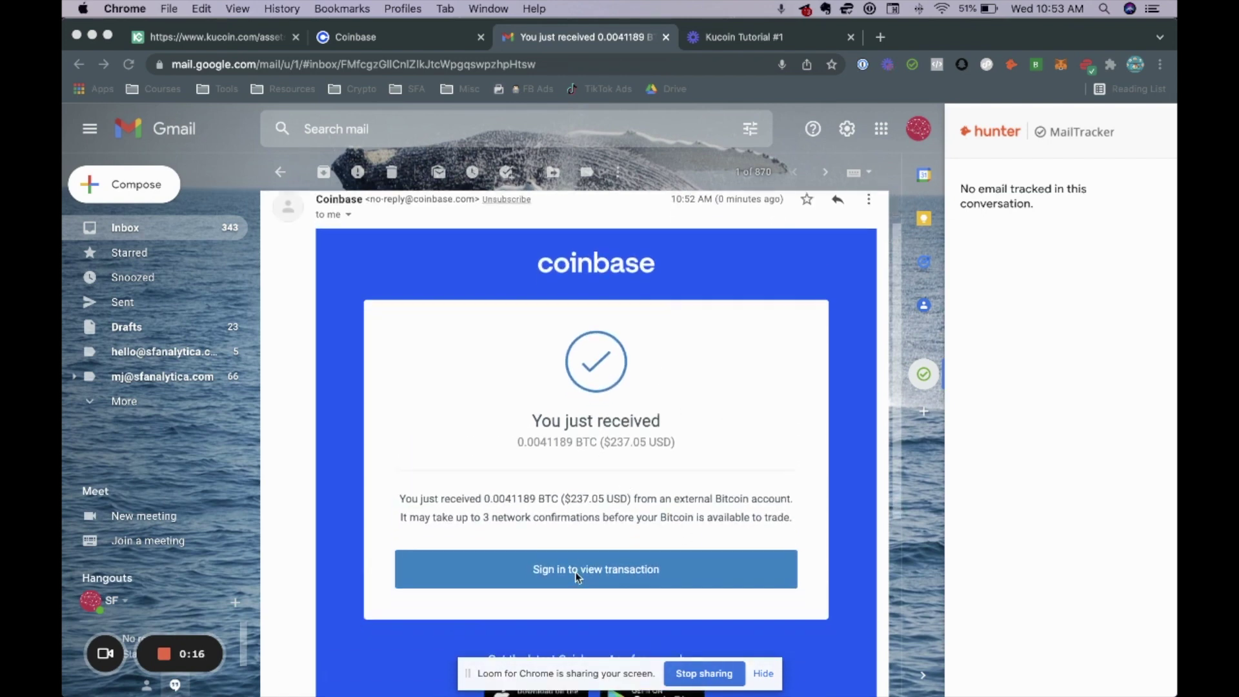
pyautogui.click(576, 573)
pyautogui.click(576, 572)
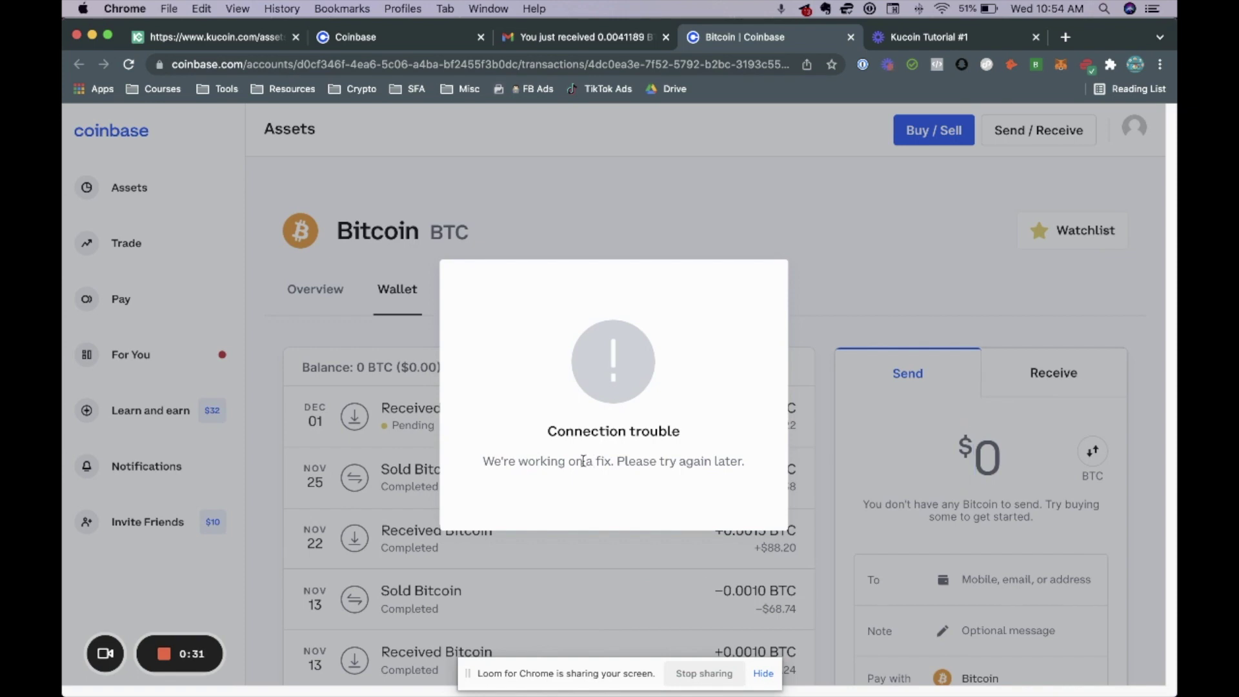
# Dismiss the connection errors, reload until the 0.0041 BTC deposit completes, then go to Assets
pyautogui.click(574, 210)
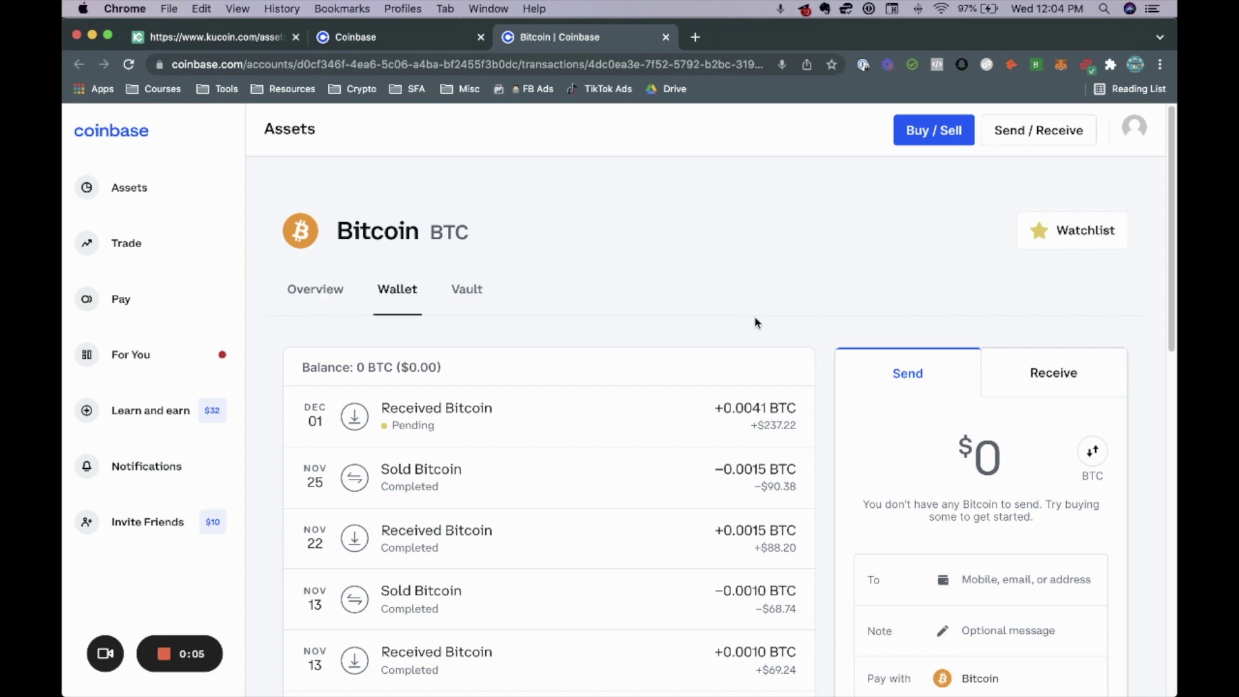
pyautogui.click(129, 65)
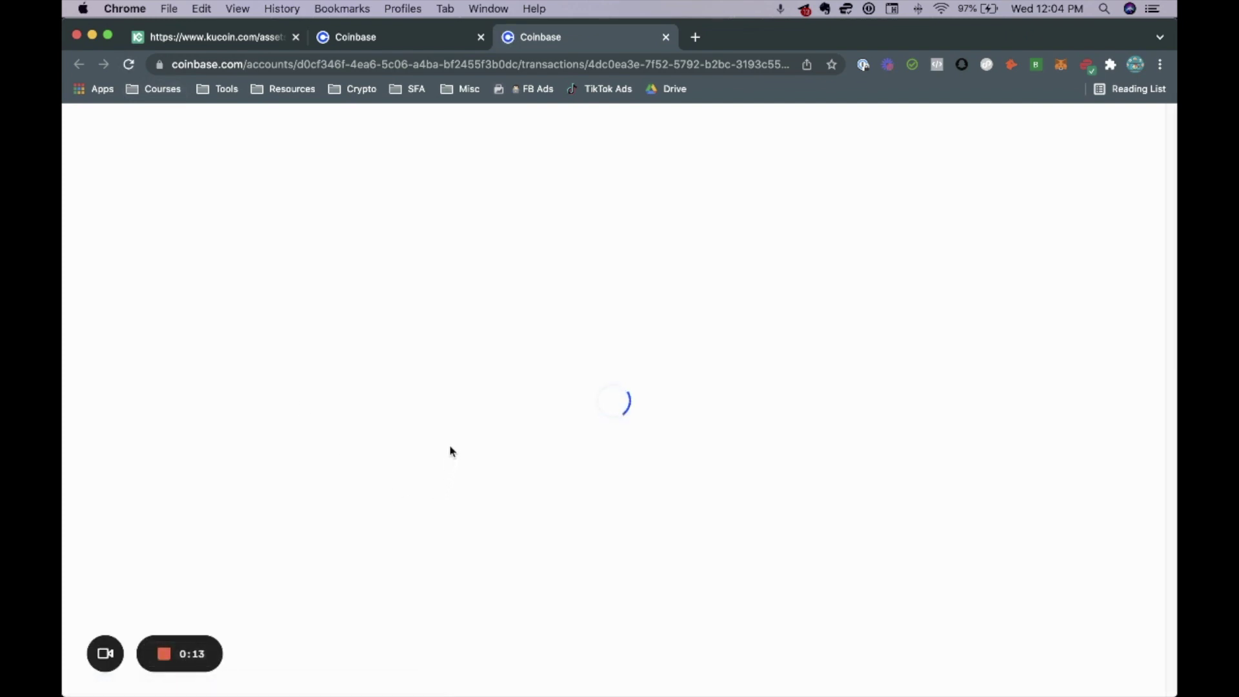
pyautogui.click(1160, 45)
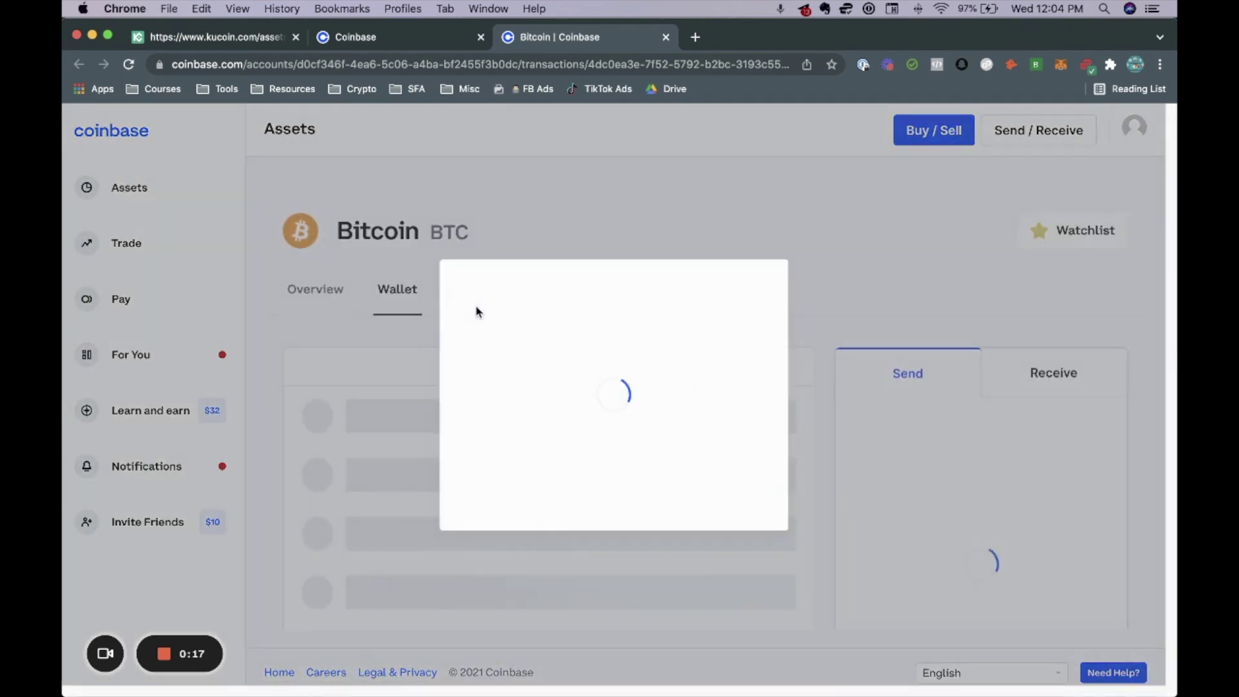
pyautogui.click(767, 236)
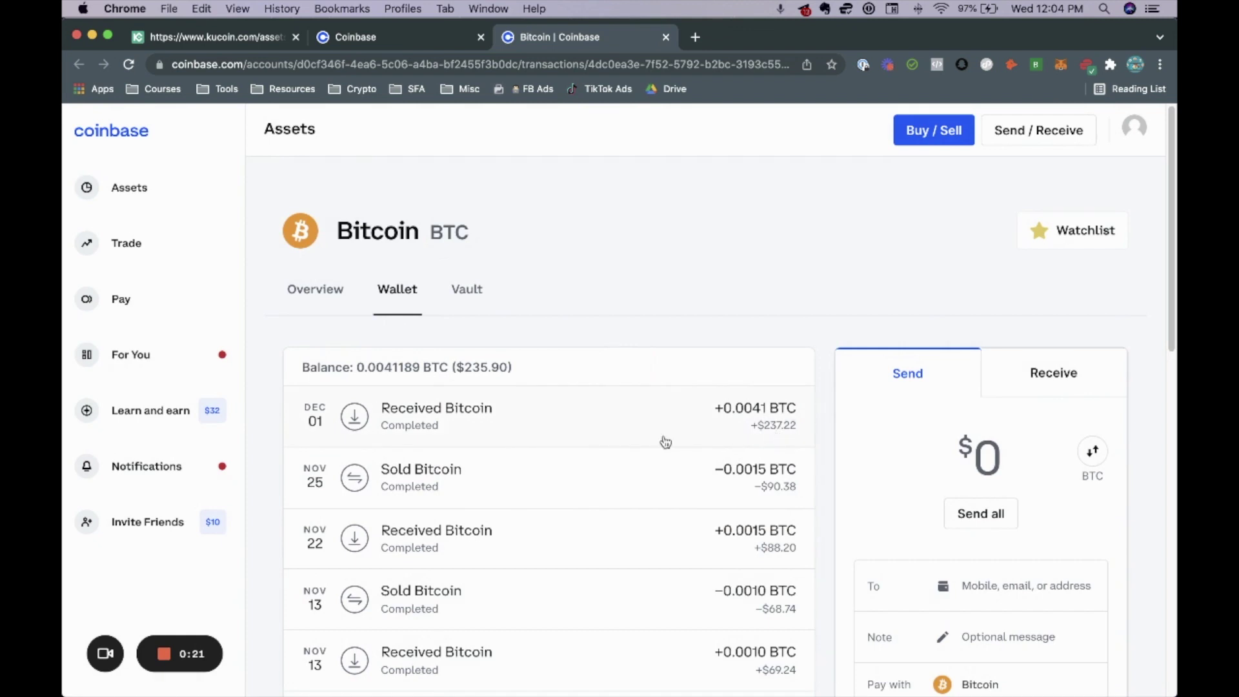
pyautogui.click(132, 193)
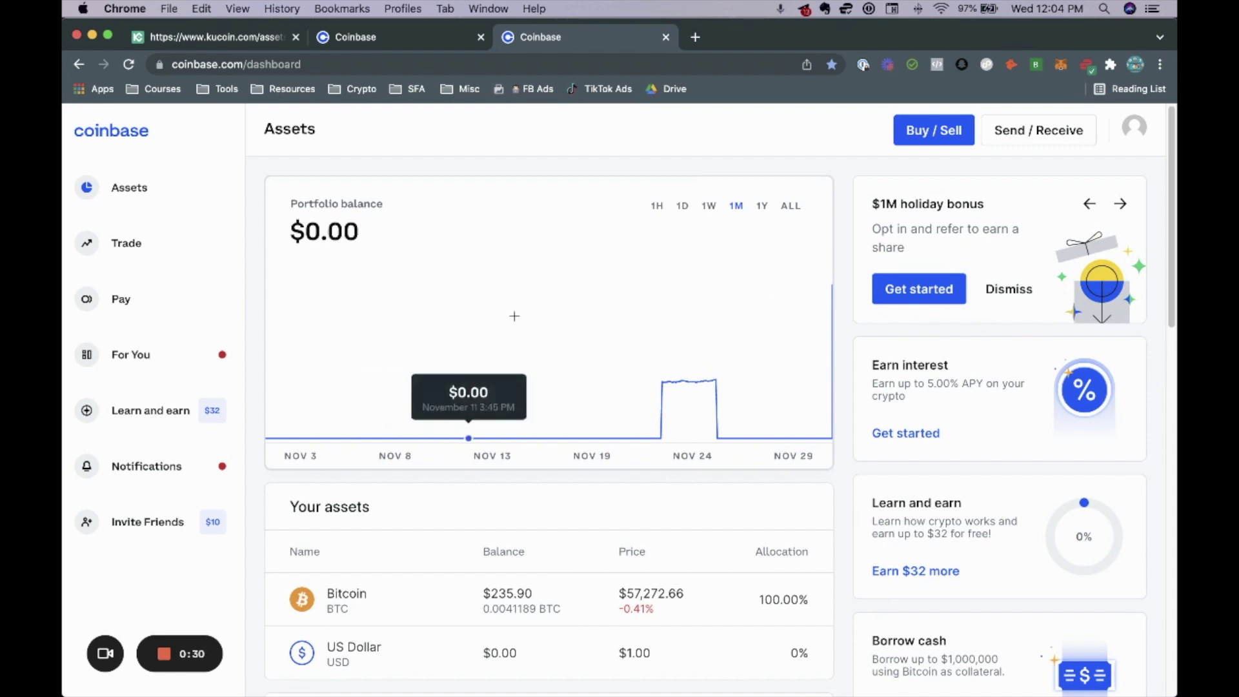
pyautogui.click(225, 47)
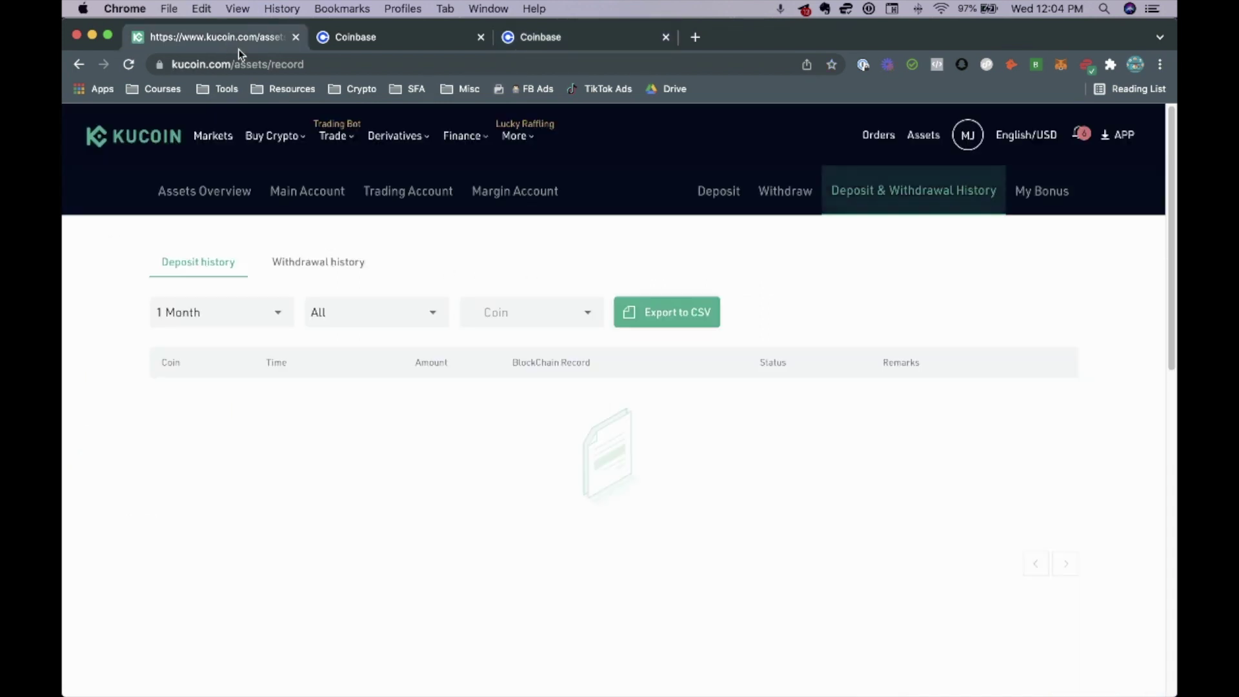
pyautogui.click(546, 38)
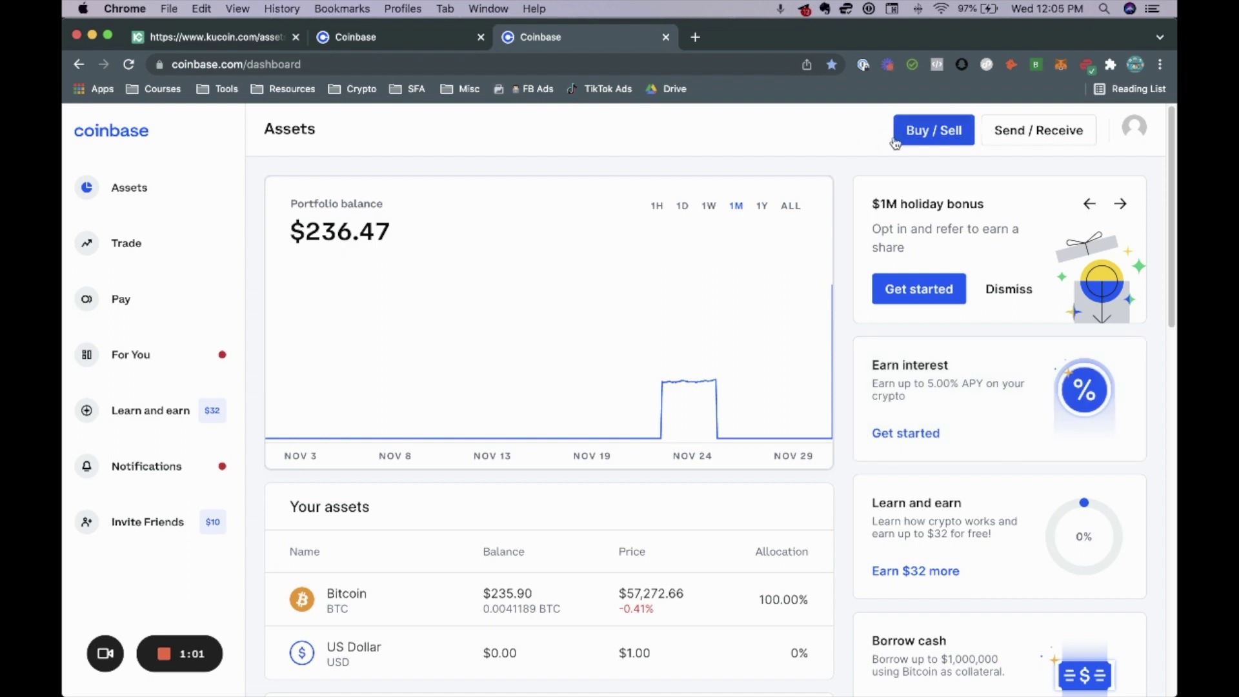
# Sell all 0.0041189 BTC through Buy / Sell, yielding $231.14 in USD
pyautogui.click(922, 132)
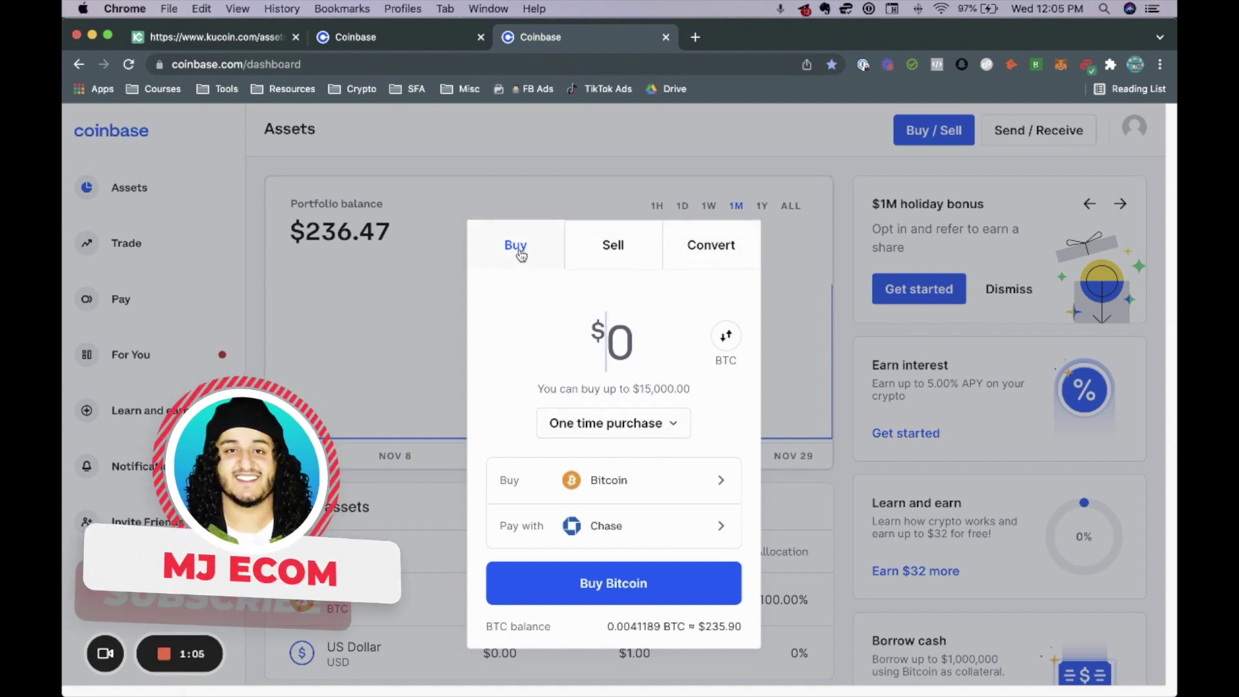
pyautogui.click(596, 250)
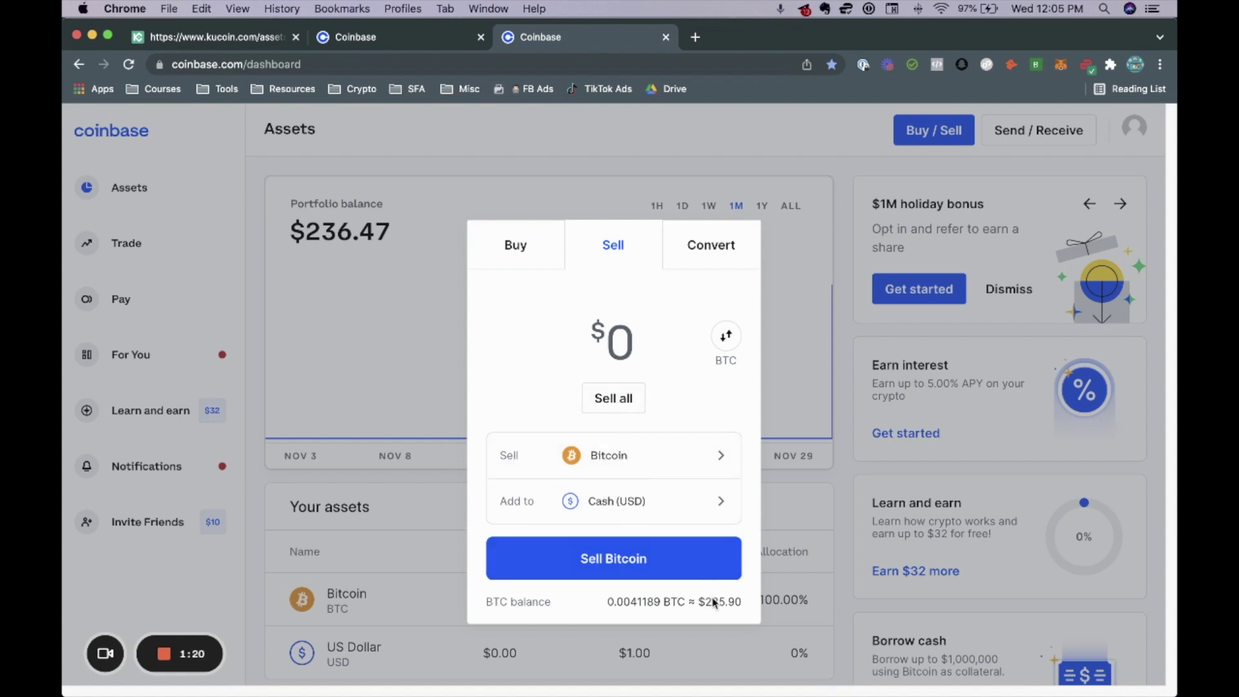
pyautogui.click(635, 407)
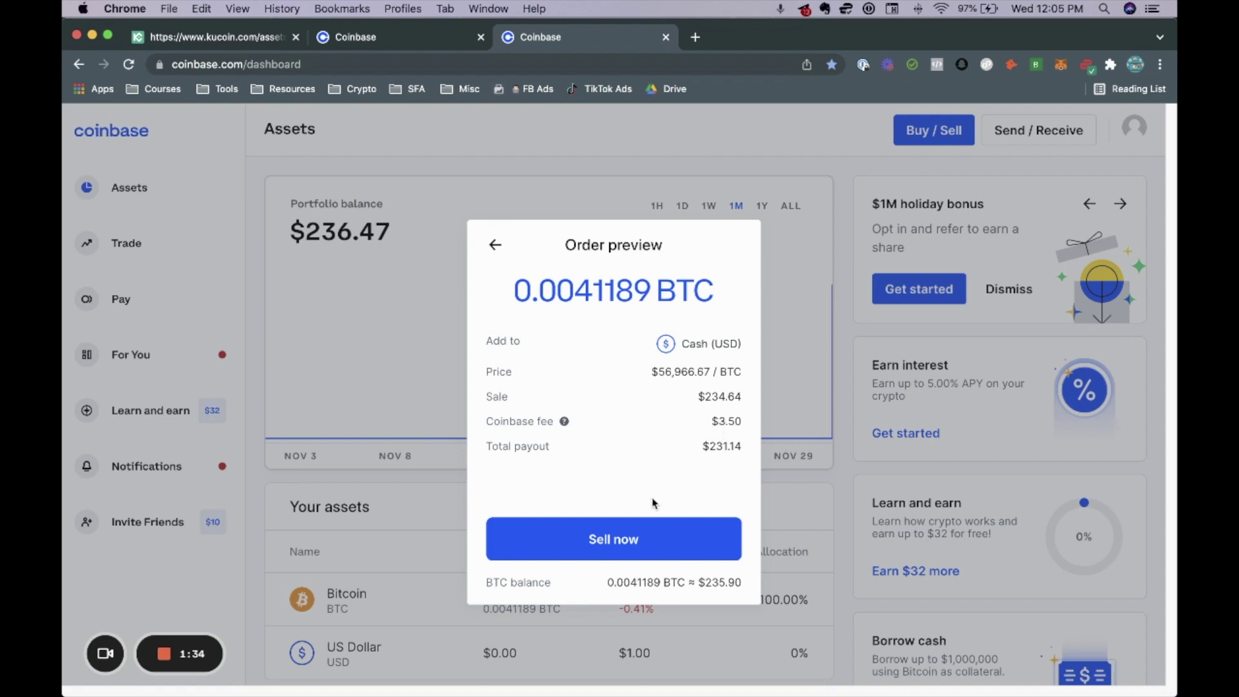
pyautogui.click(609, 537)
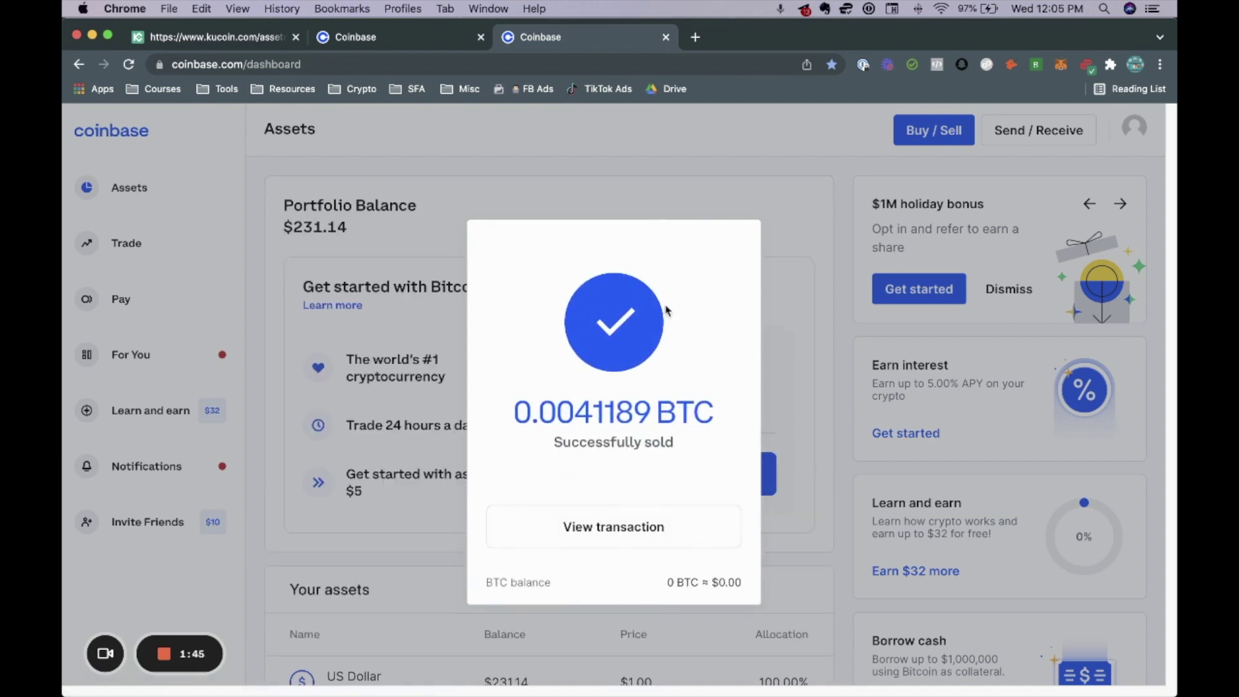
pyautogui.click(829, 217)
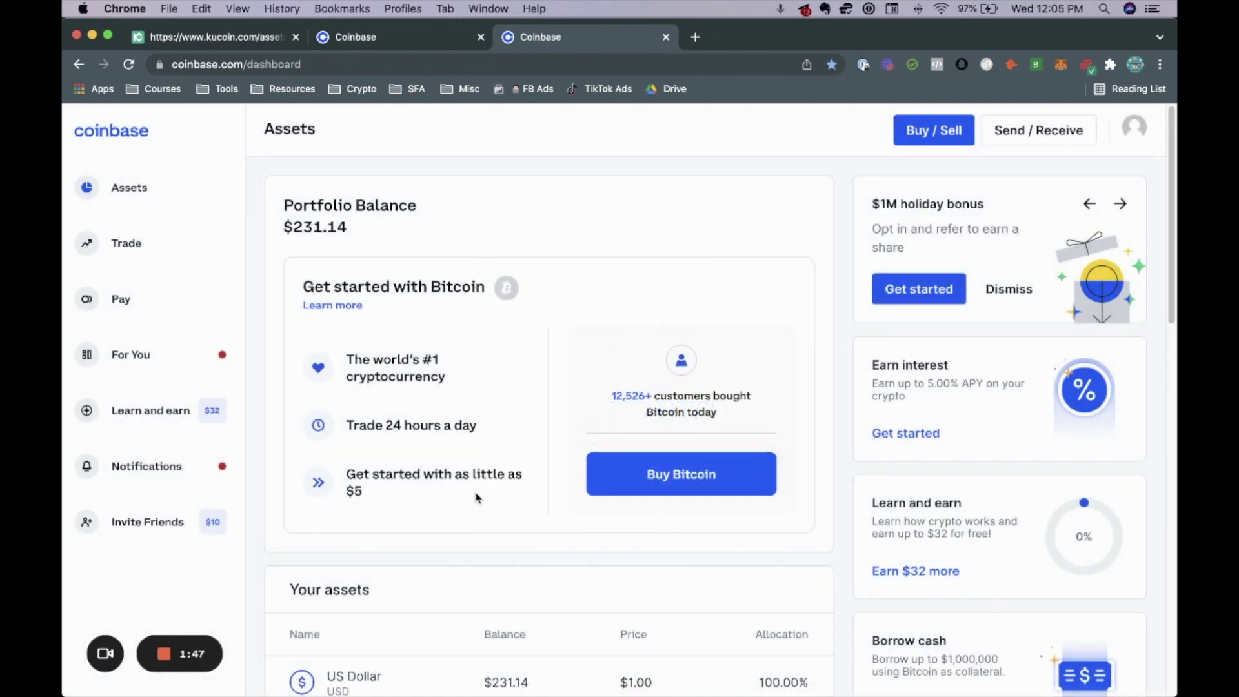
pyautogui.scroll(-3, 462, 583)
# Open the US Dollar wallet holding the $231.14 balance
pyautogui.click(363, 601)
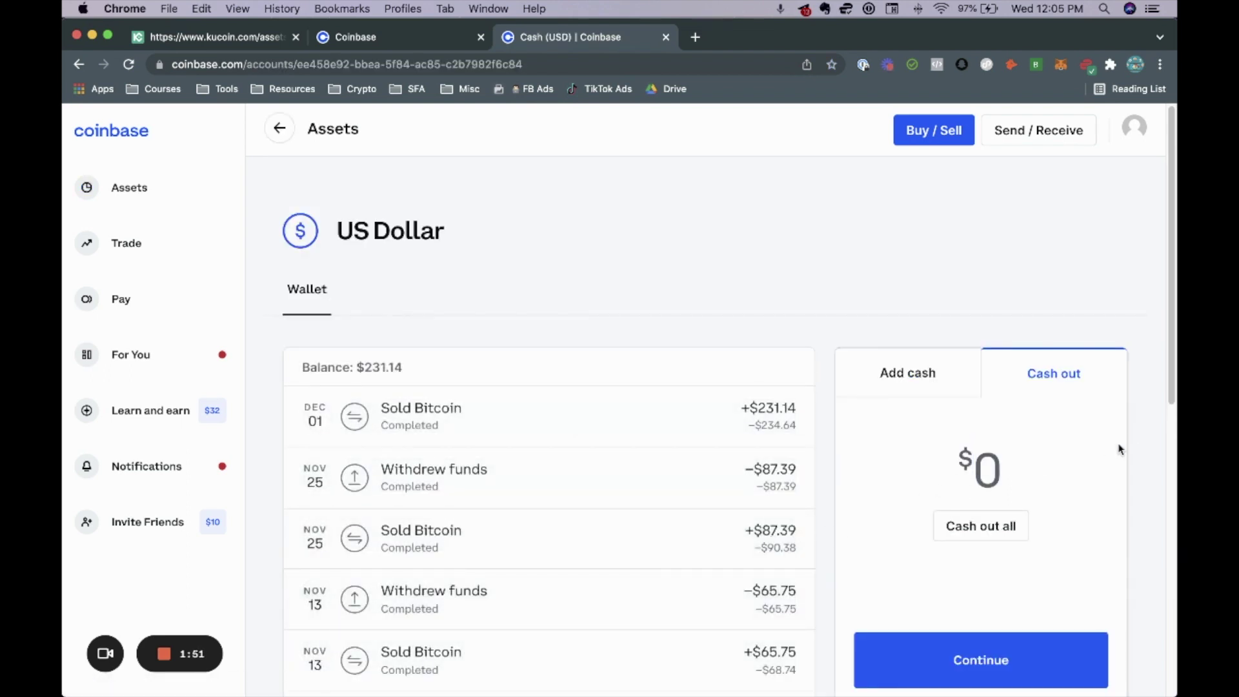
pyautogui.scroll(-3, 1126, 445)
pyautogui.scroll(3, 806, 445)
pyautogui.press('super+bracketleft')
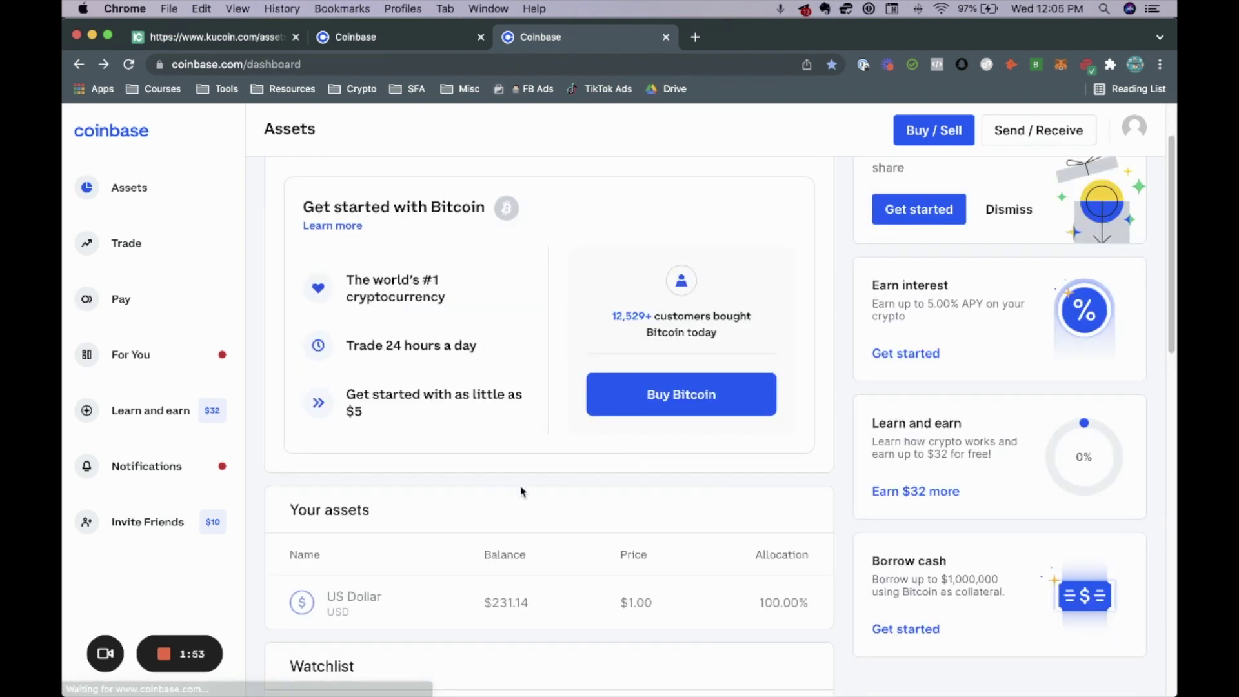
pyautogui.click(353, 600)
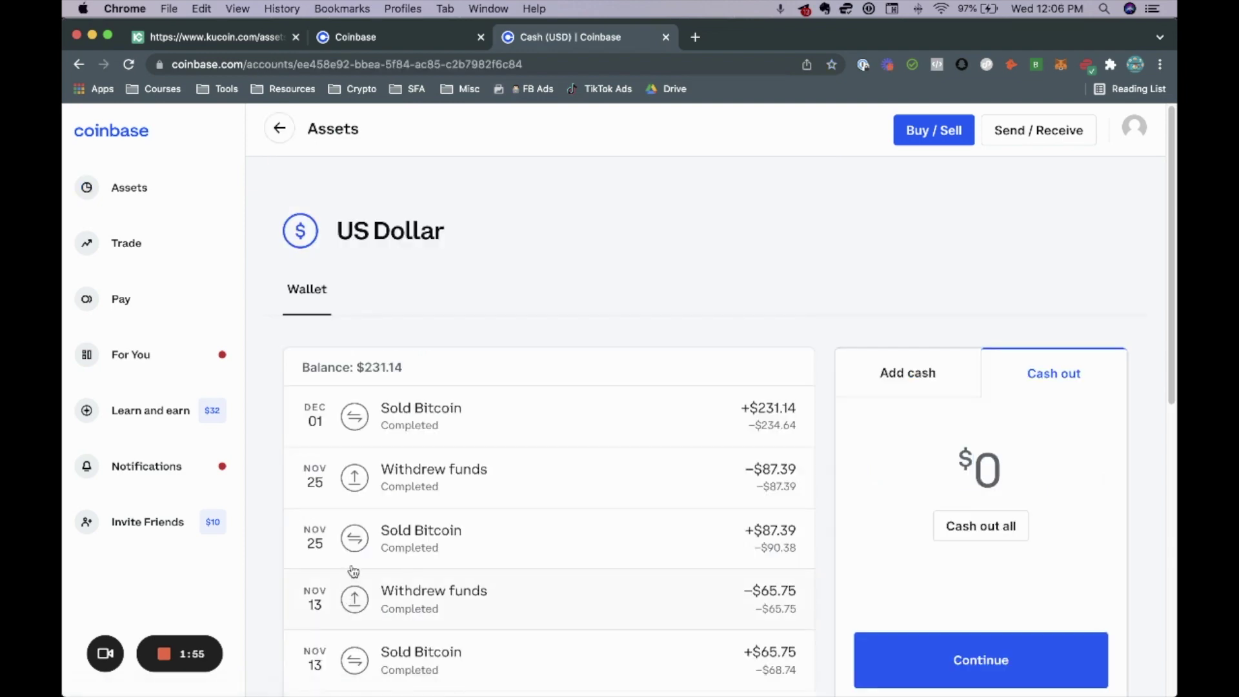
pyautogui.scroll(-1, 1110, 420)
pyautogui.scroll(-5, 1110, 420)
pyautogui.scroll(6, 1097, 420)
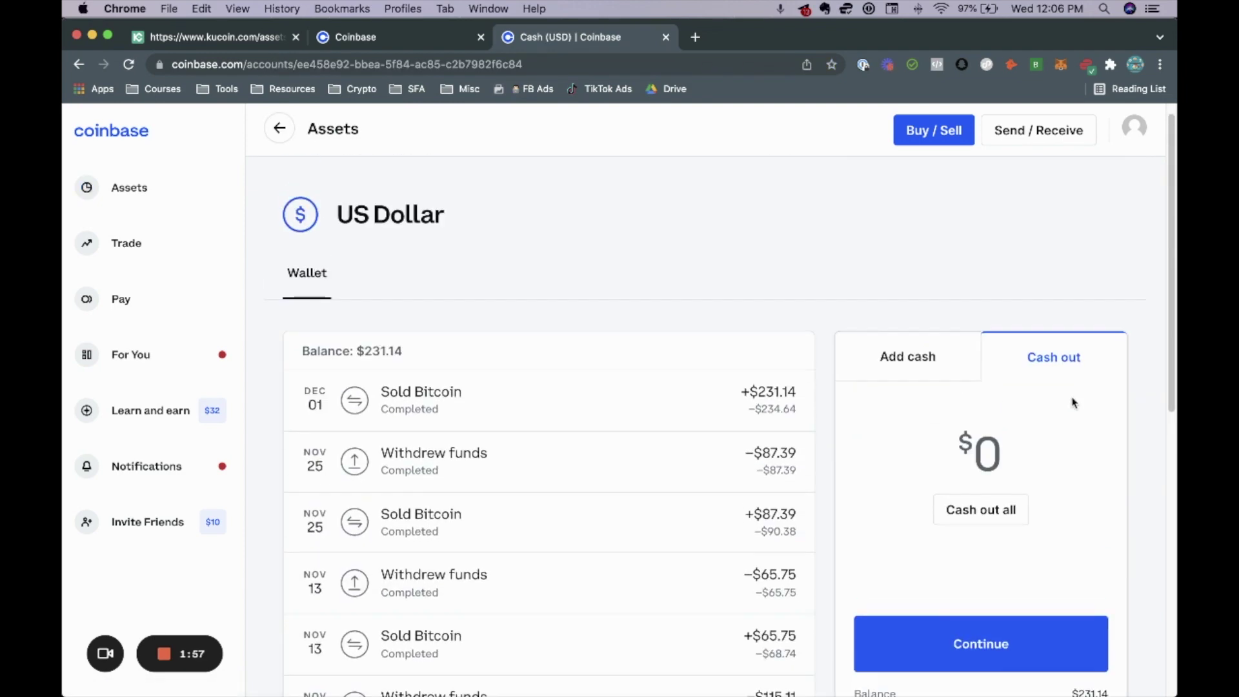
# Cash out all $231.14 instantly to the Chase checking account, then return to KuCoin
pyautogui.click(972, 515)
pyautogui.scroll(-3, 1129, 497)
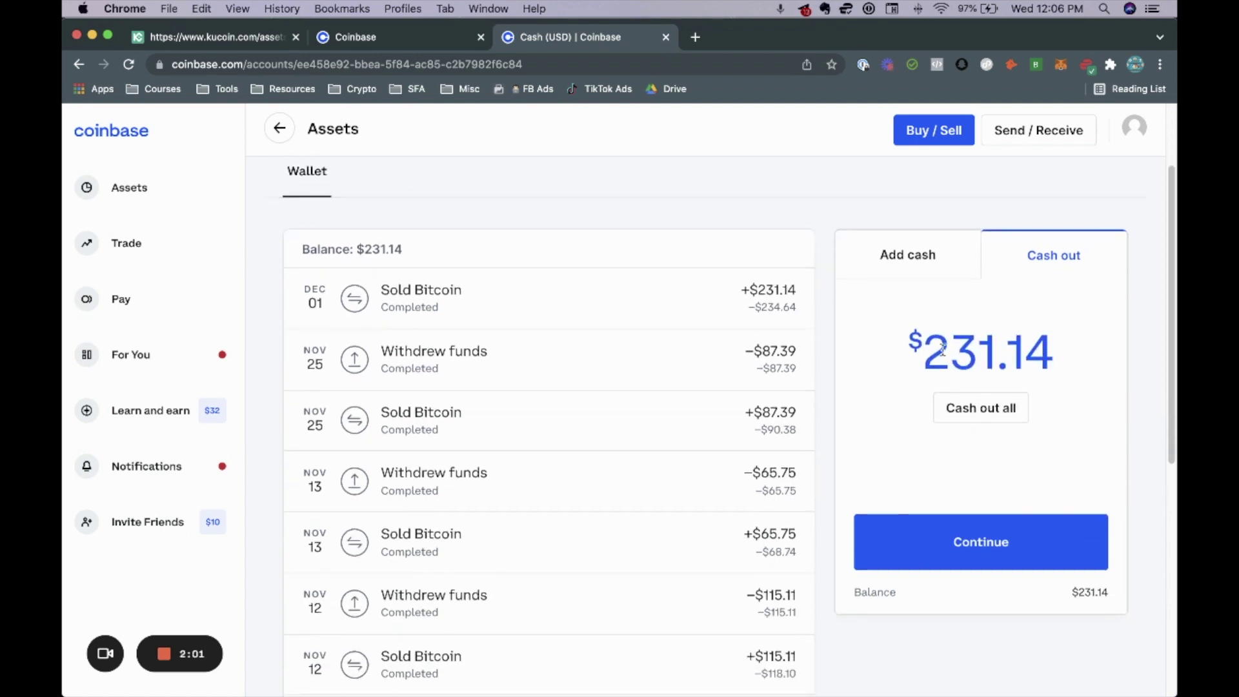
pyautogui.click(975, 544)
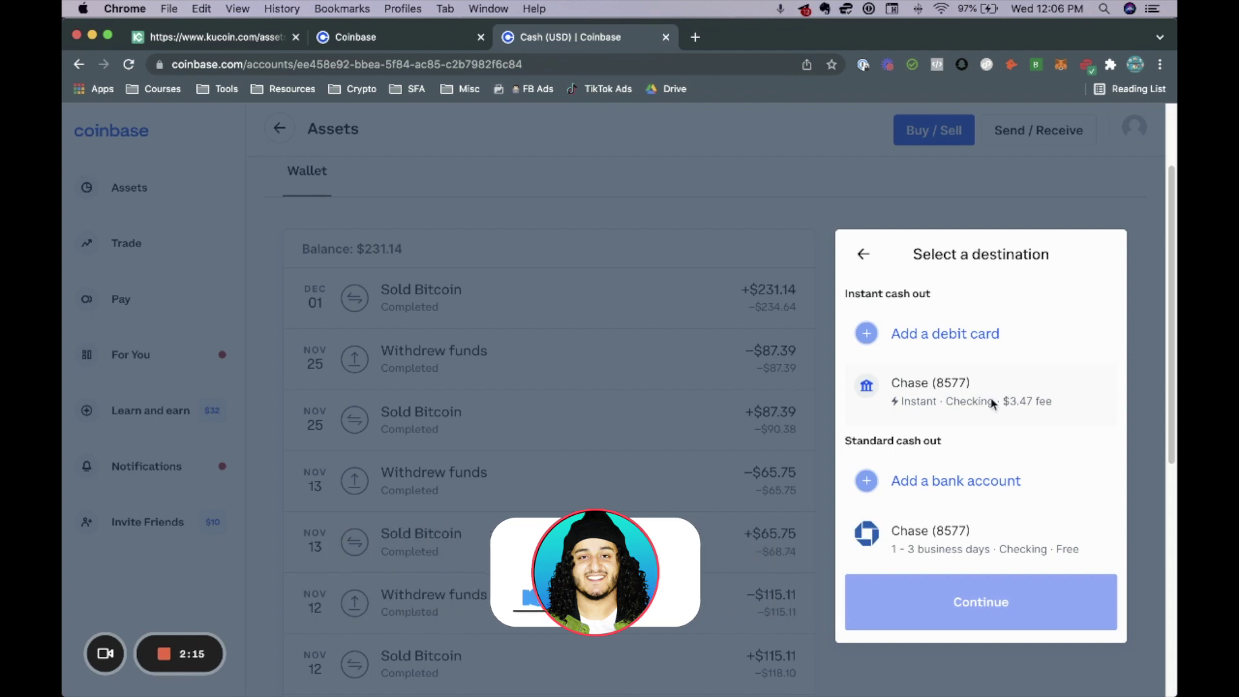
pyautogui.click(992, 404)
pyautogui.click(1003, 601)
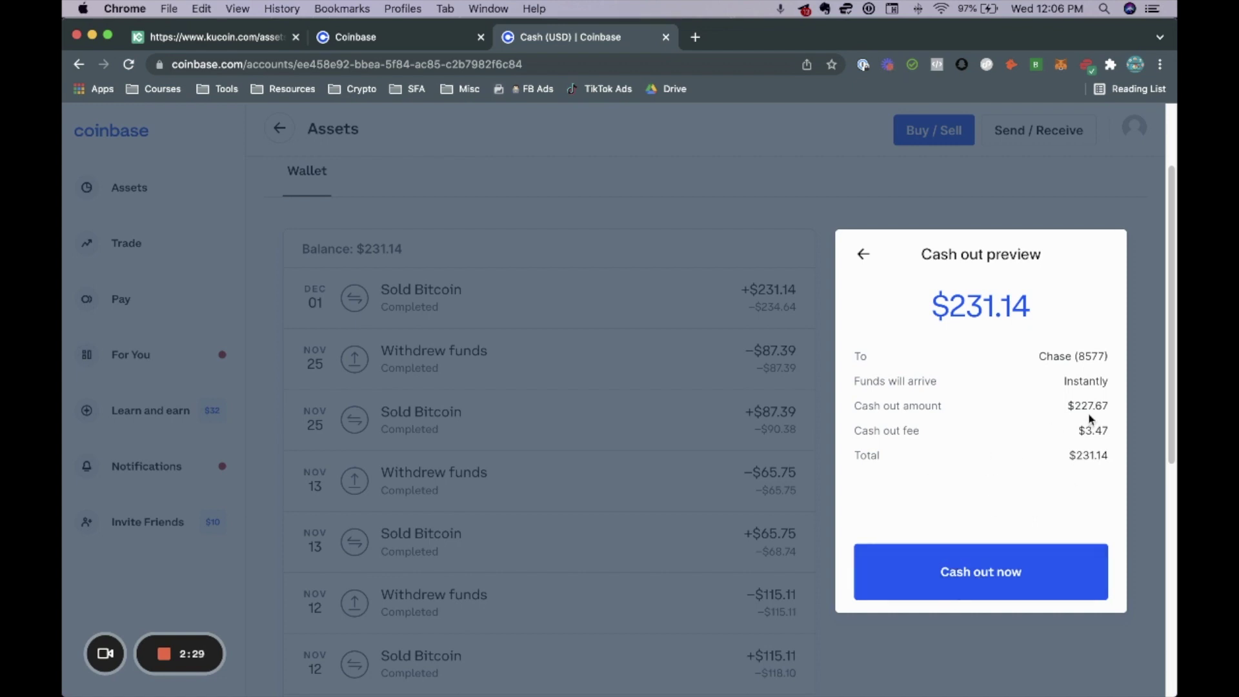
pyautogui.click(985, 575)
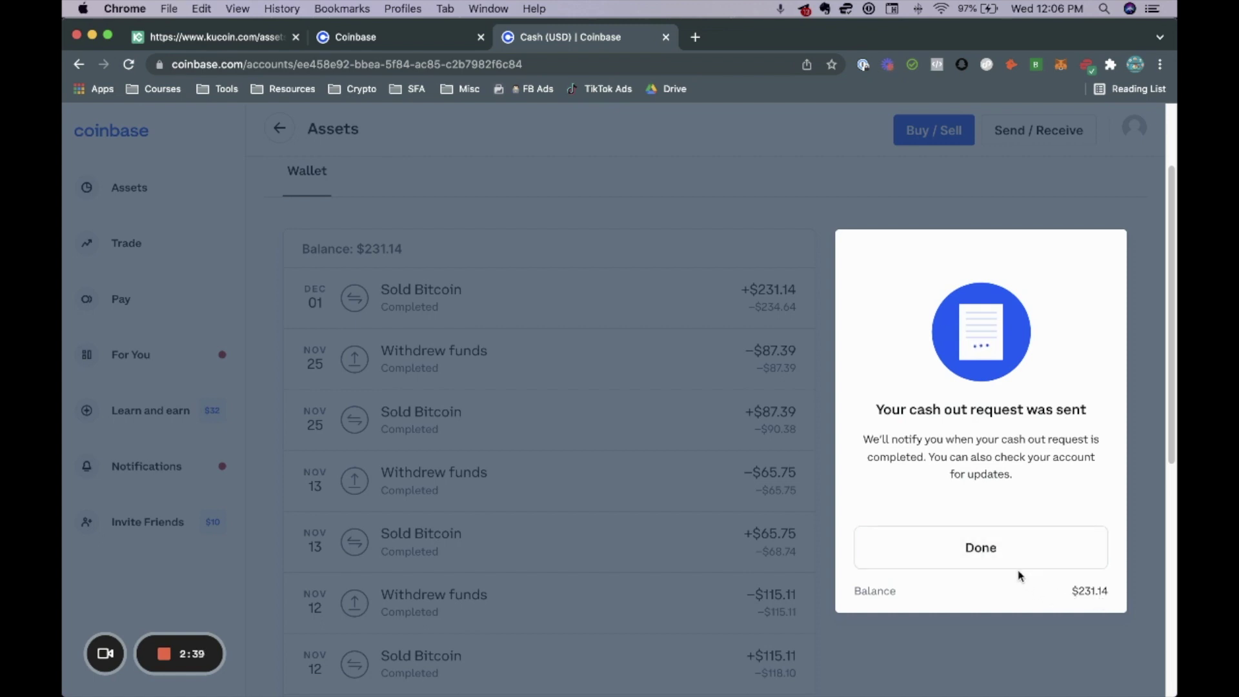
pyautogui.click(992, 556)
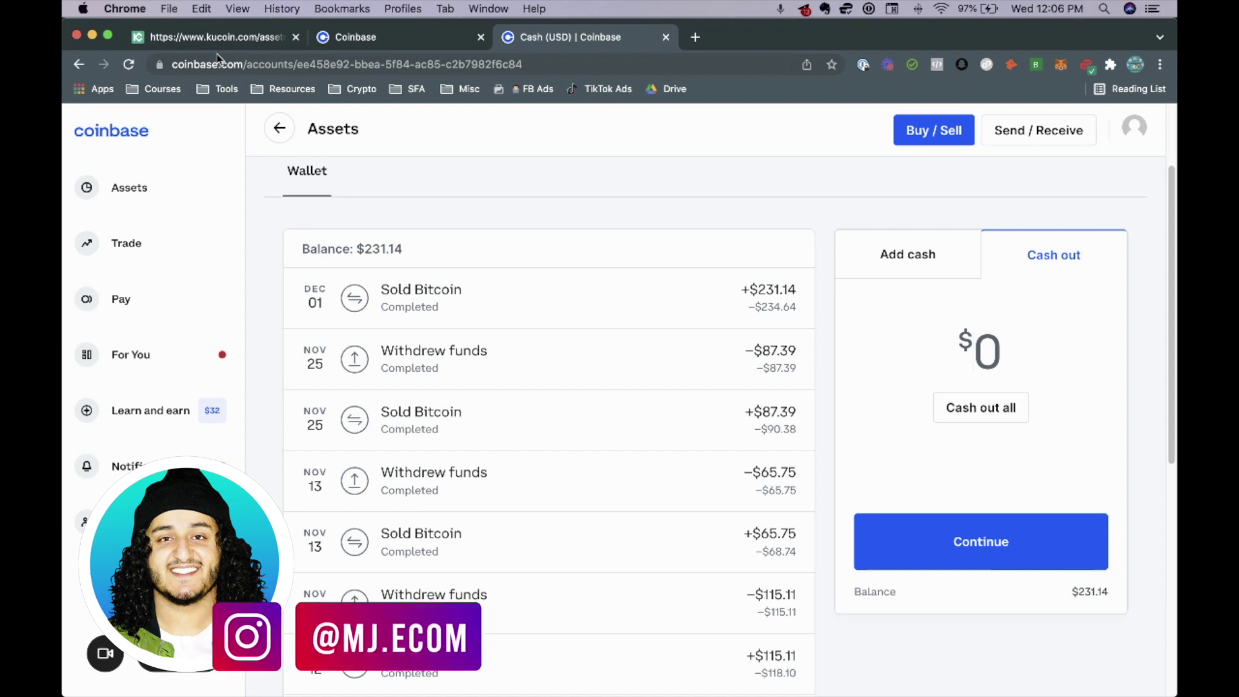
pyautogui.click(212, 37)
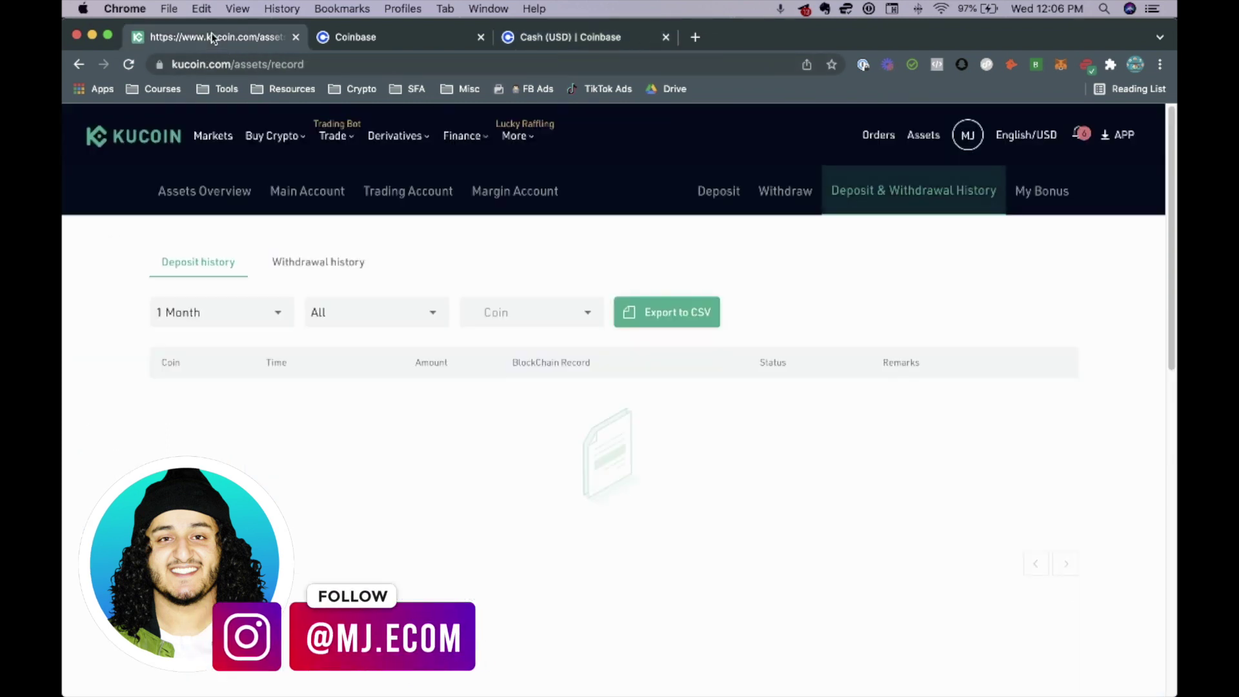